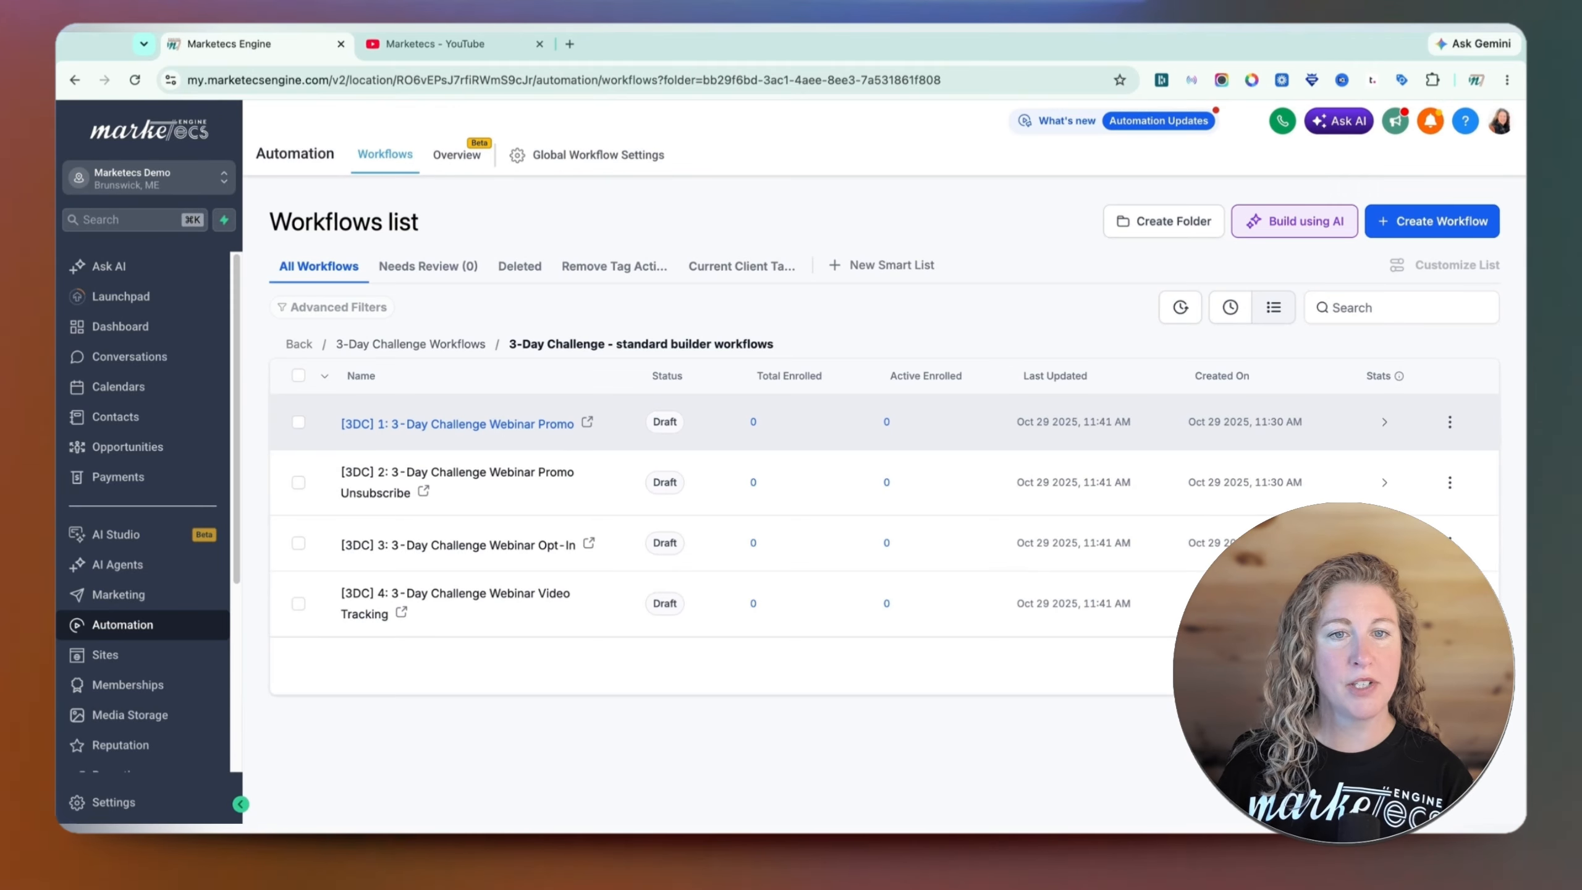
Open the "[3DC] 1: 3-Day Challenge Webinar Promo" workflow and view the Webinar Date action's settings
{"action": "left_click", "coordinate": [457, 424]}
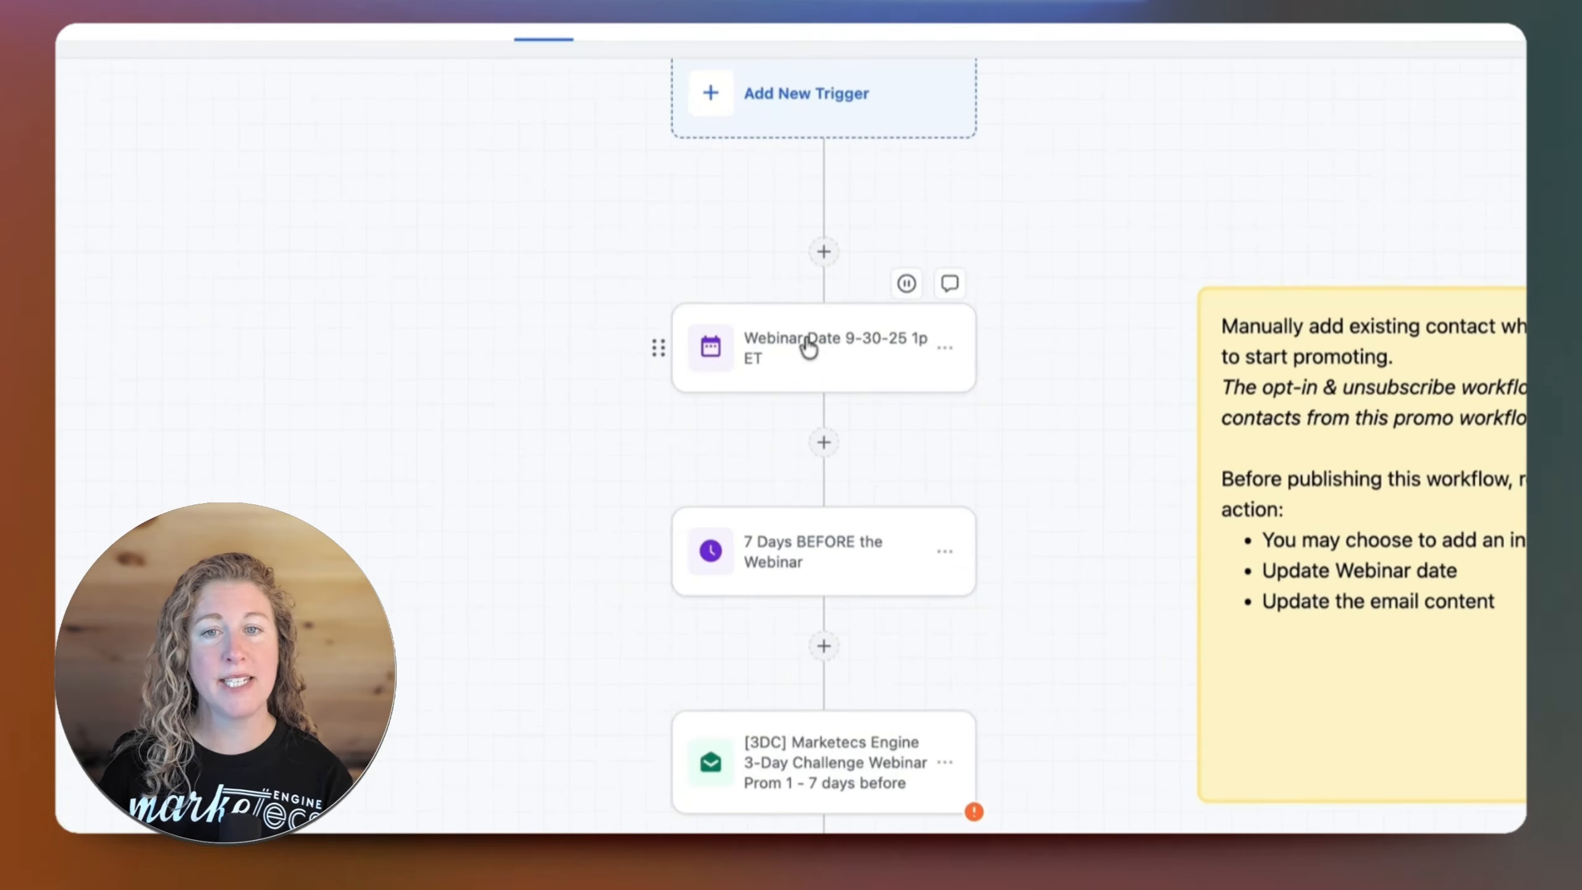
{"action": "left_click", "coordinate": [843, 360]}
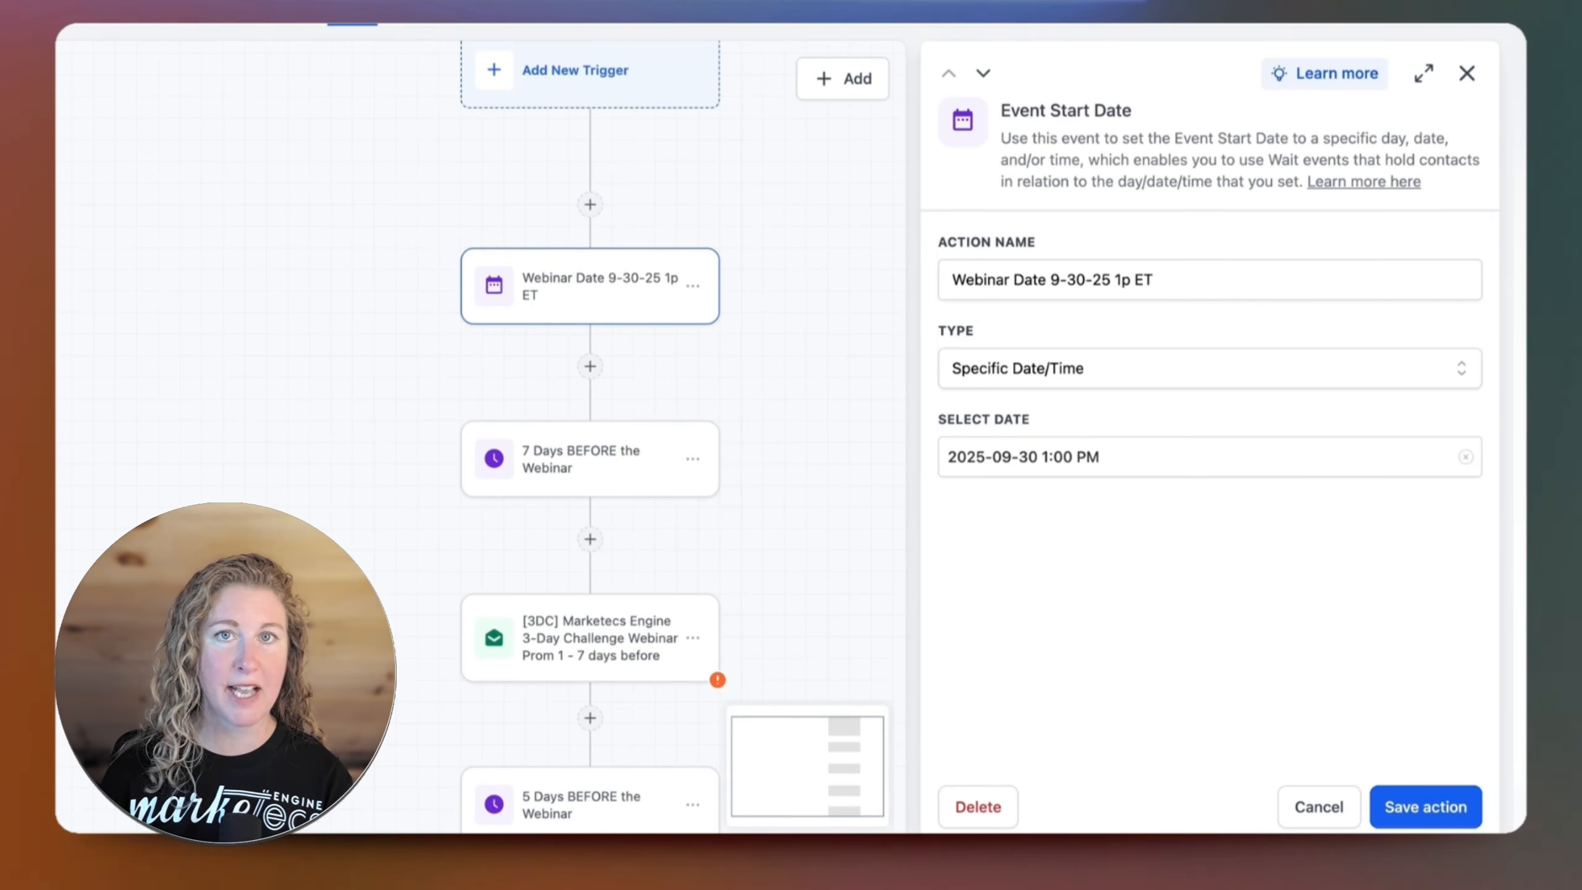
{"action": "left_click", "coordinate": [1295, 801]}
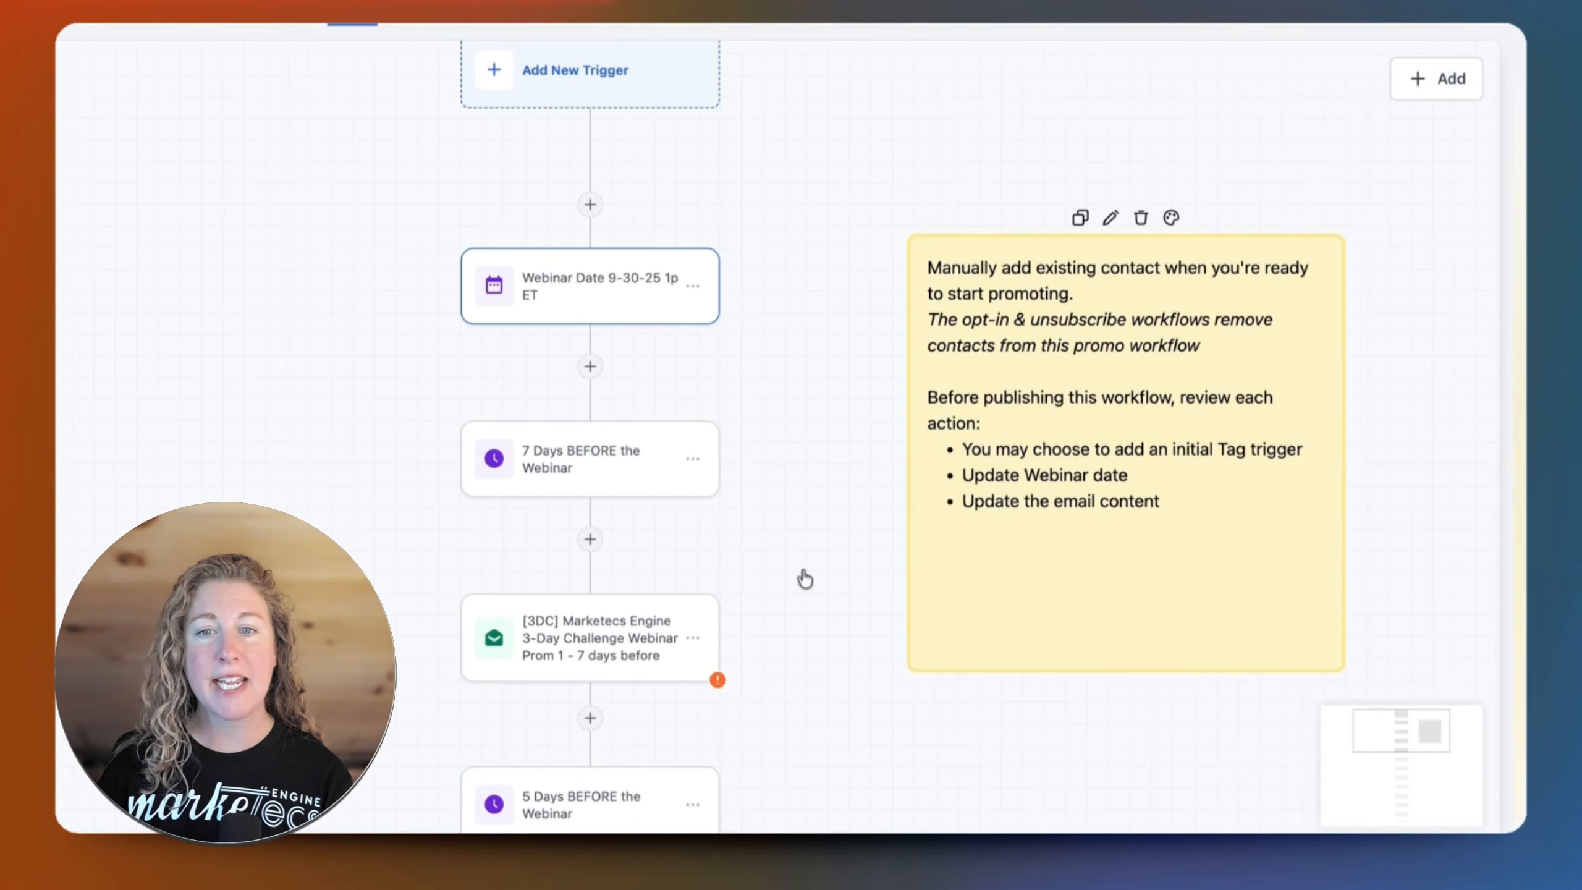
Examine the 7 Days BEFORE the Webinar wait settings, the sequence of waits and promo emails, and the Webinar Date event
{"action": "left_click", "coordinate": [591, 475]}
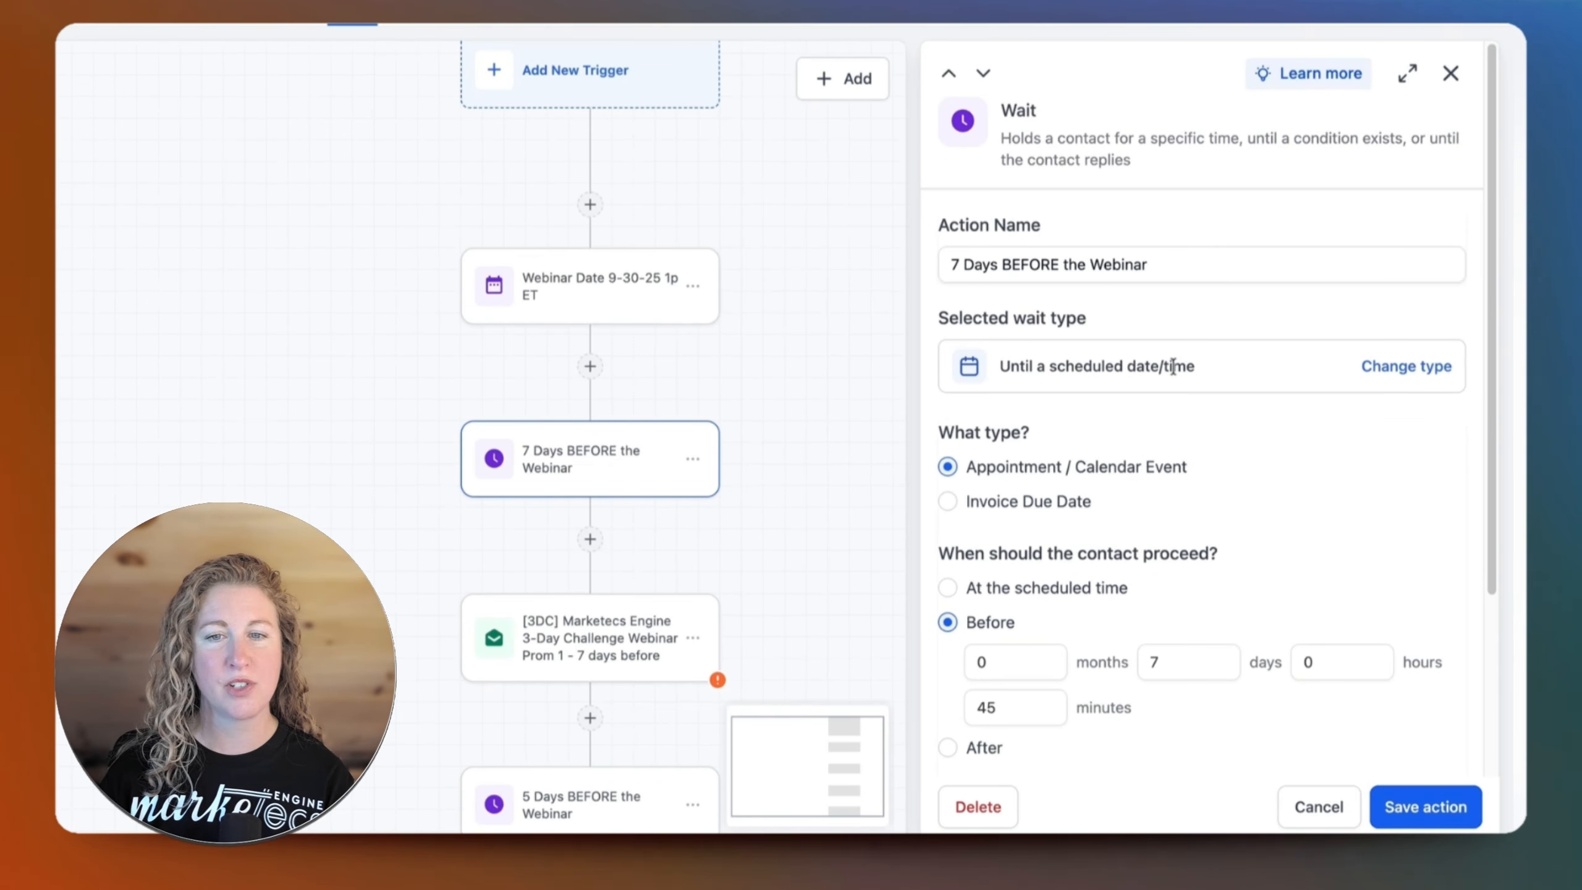
{"action": "scroll", "coordinate": [772, 539], "scroll_direction": "down", "scroll_amount": 3}
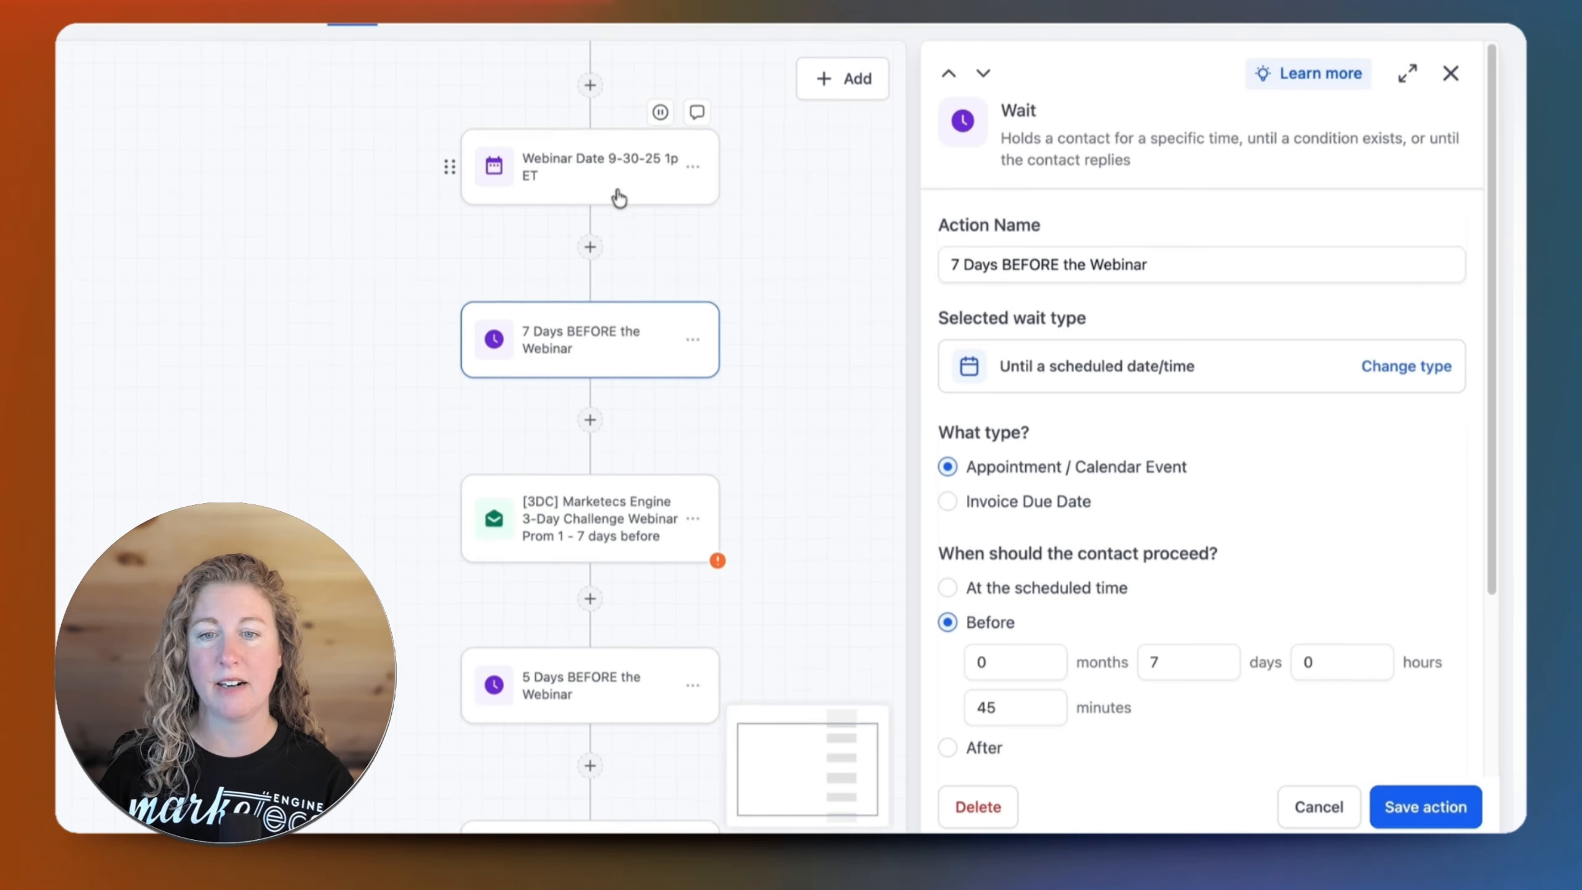
{"action": "scroll", "coordinate": [623, 209], "scroll_direction": "down", "scroll_amount": 9}
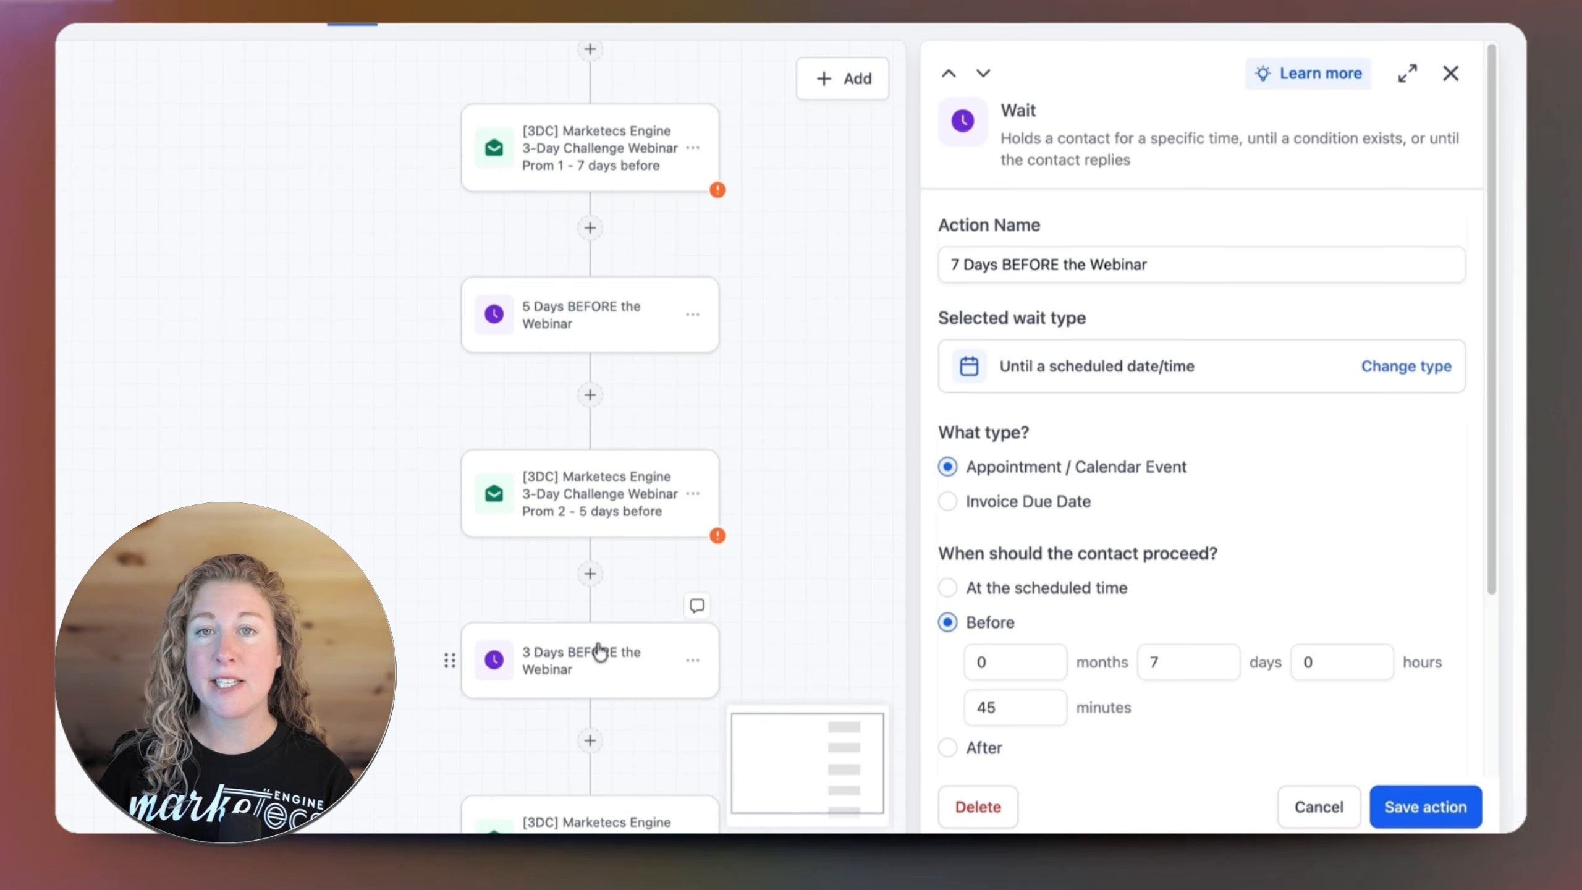
{"action": "scroll", "coordinate": [687, 622], "scroll_direction": "up", "scroll_amount": 2}
{"action": "scroll", "coordinate": [660, 561], "scroll_direction": "up", "scroll_amount": 8}
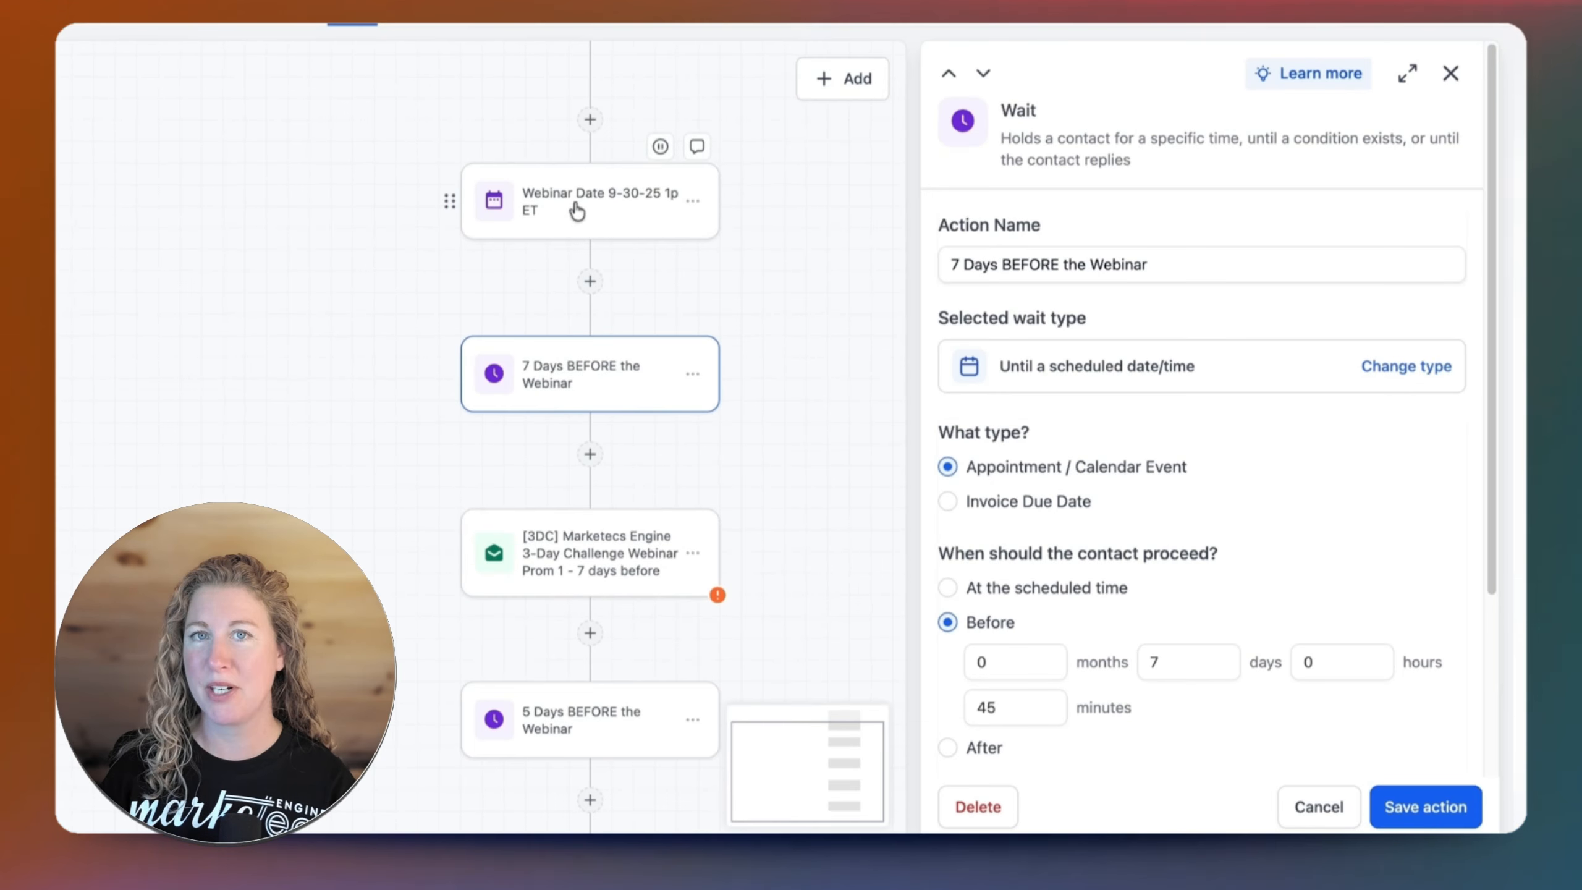
{"action": "scroll", "coordinate": [589, 312], "scroll_direction": "down", "scroll_amount": 13}
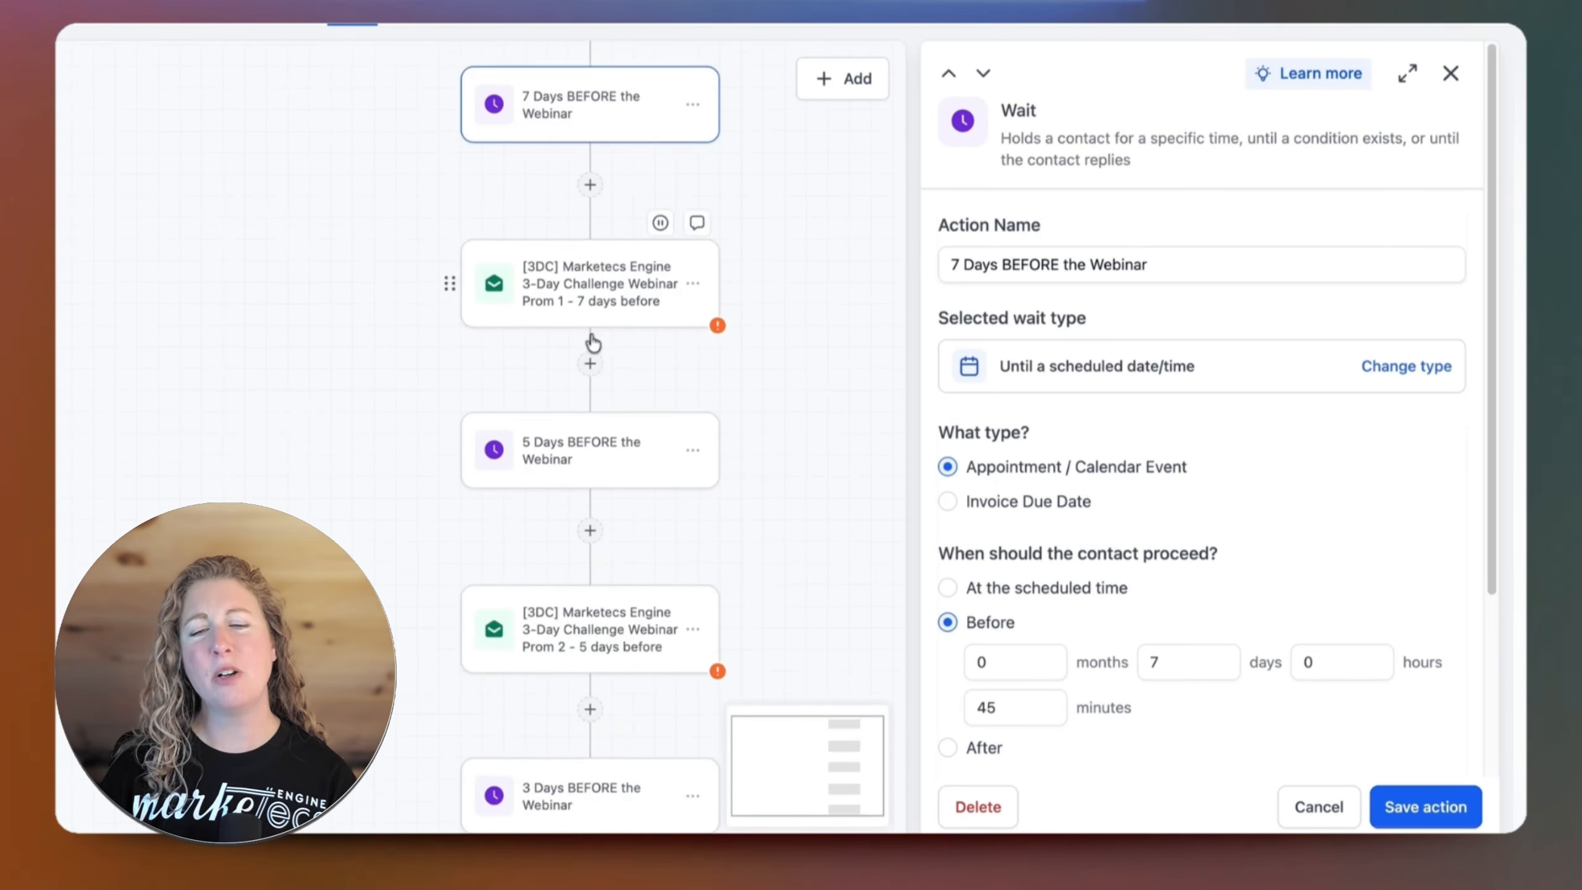
{"action": "scroll", "coordinate": [592, 342], "scroll_direction": "down", "scroll_amount": 11}
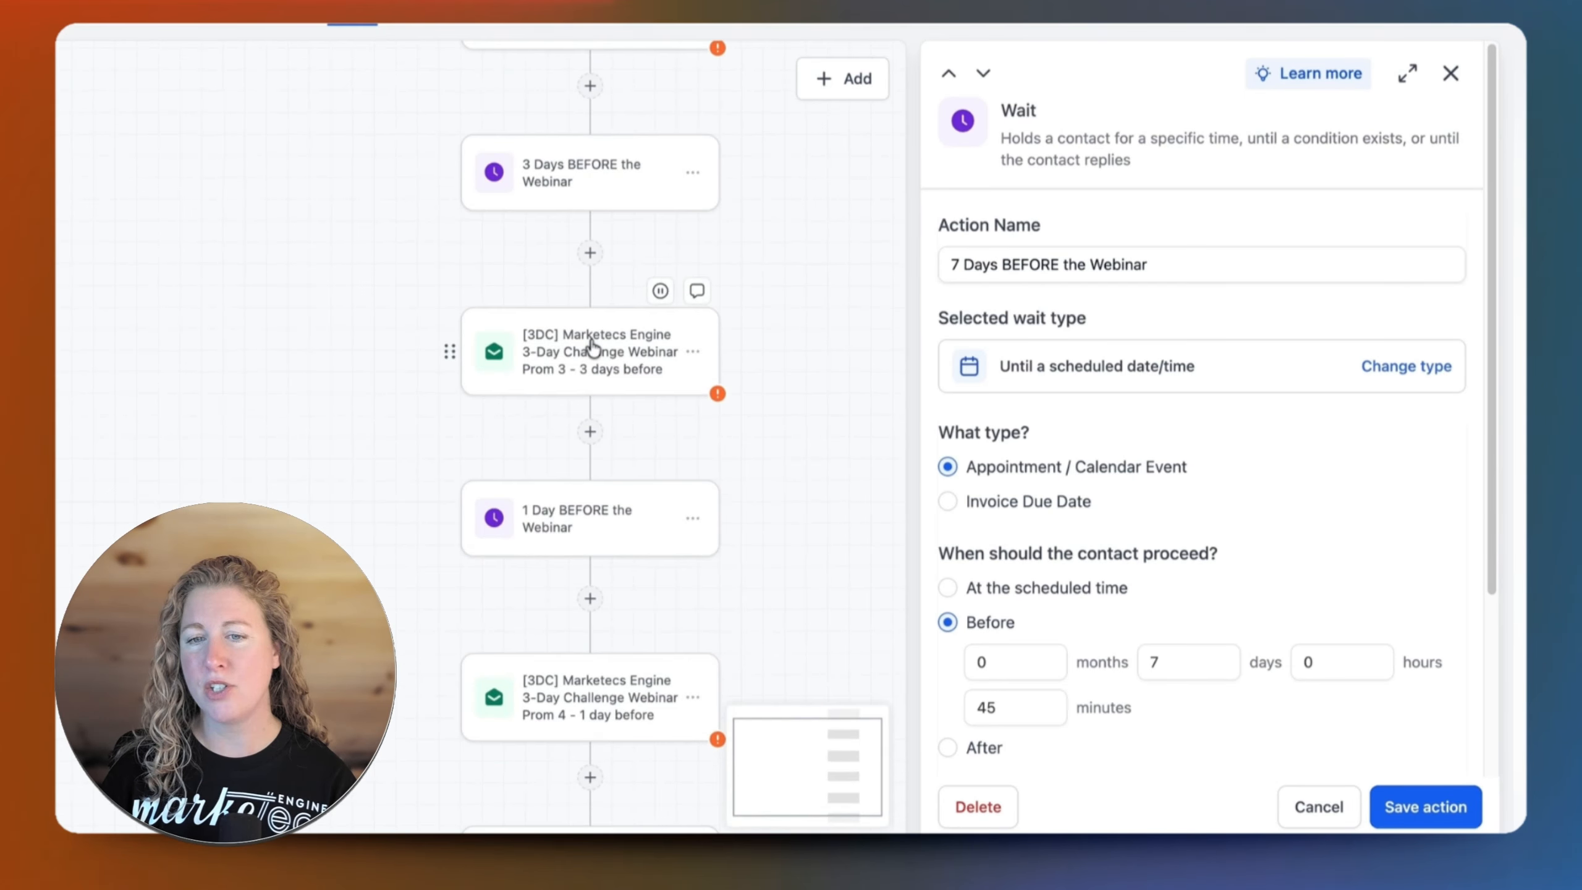
{"action": "scroll", "coordinate": [594, 343], "scroll_direction": "up", "scroll_amount": 20}
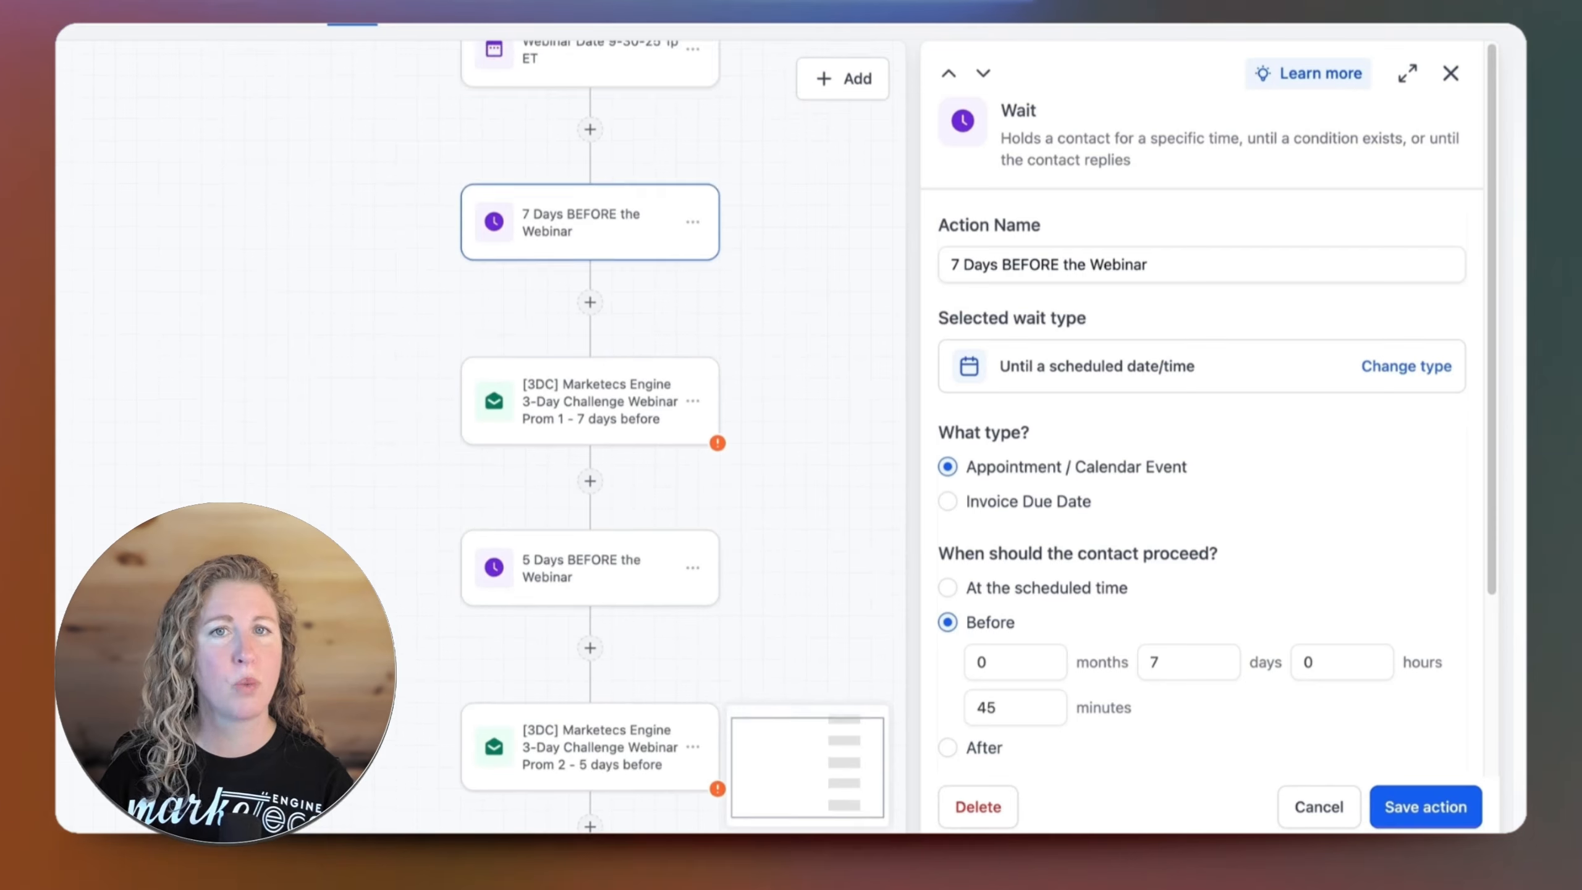
{"action": "scroll", "coordinate": [590, 436], "scroll_direction": "up", "scroll_amount": 2}
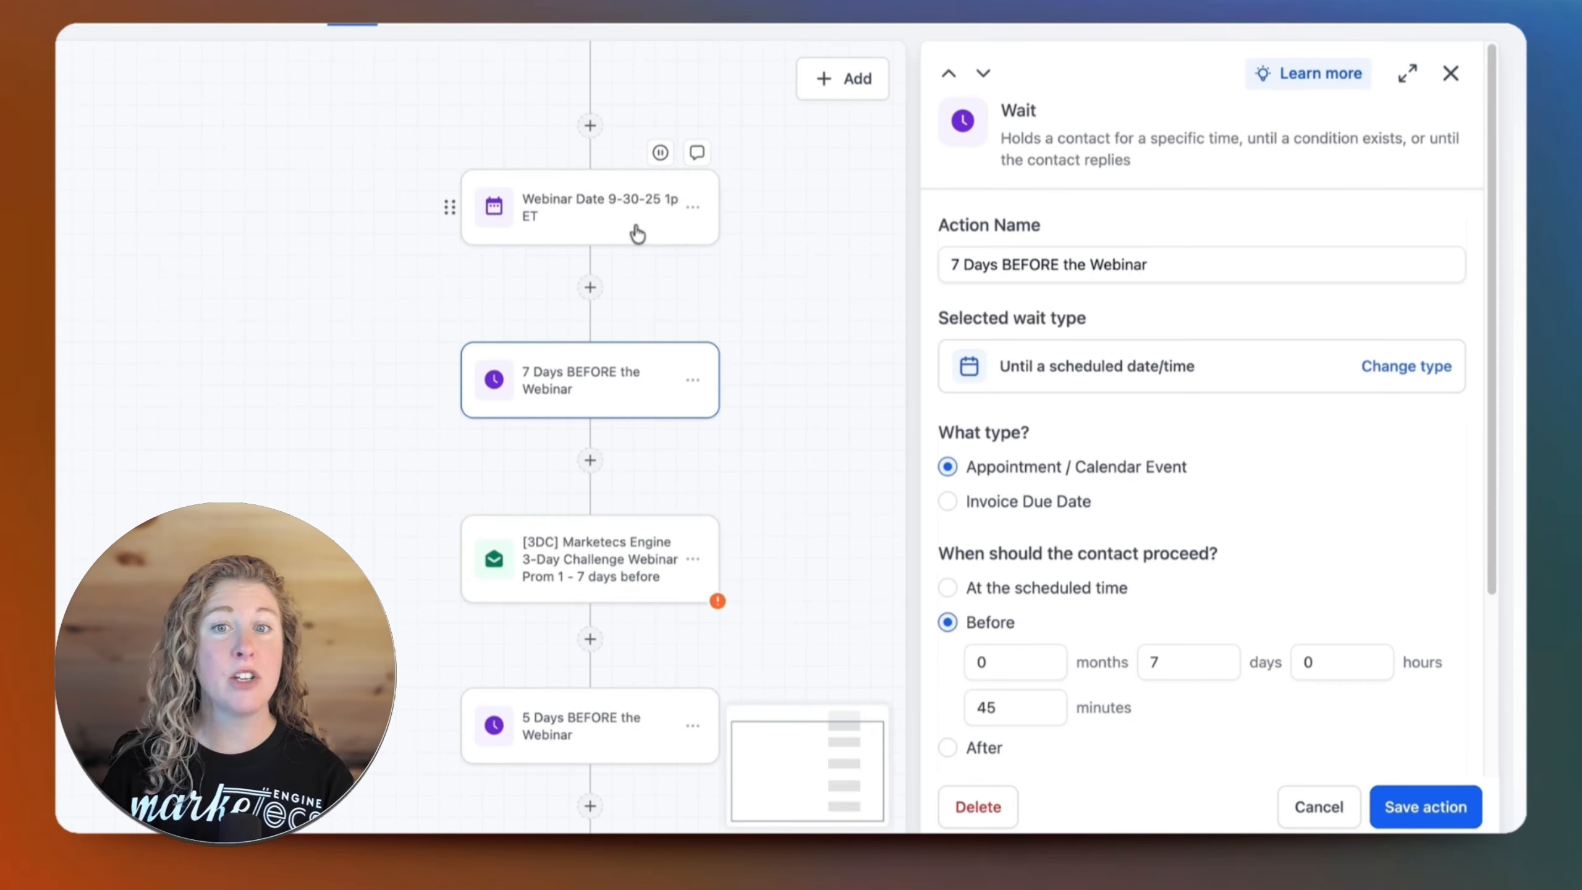
{"action": "scroll", "coordinate": [637, 234], "scroll_direction": "down", "scroll_amount": 10}
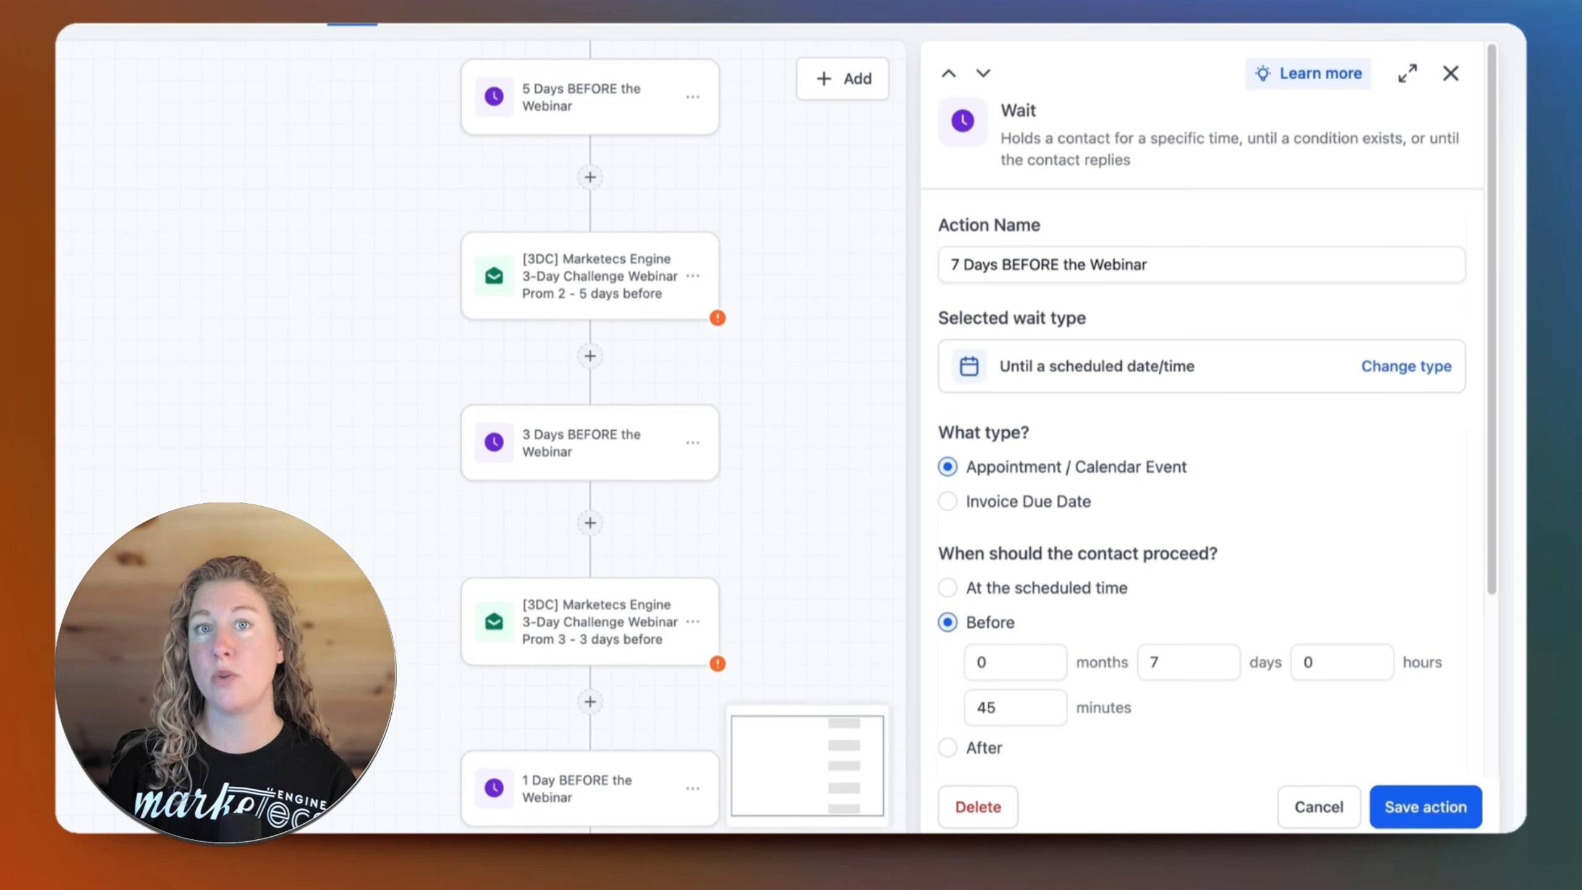
{"action": "scroll", "coordinate": [738, 361], "scroll_direction": "up", "scroll_amount": 4}
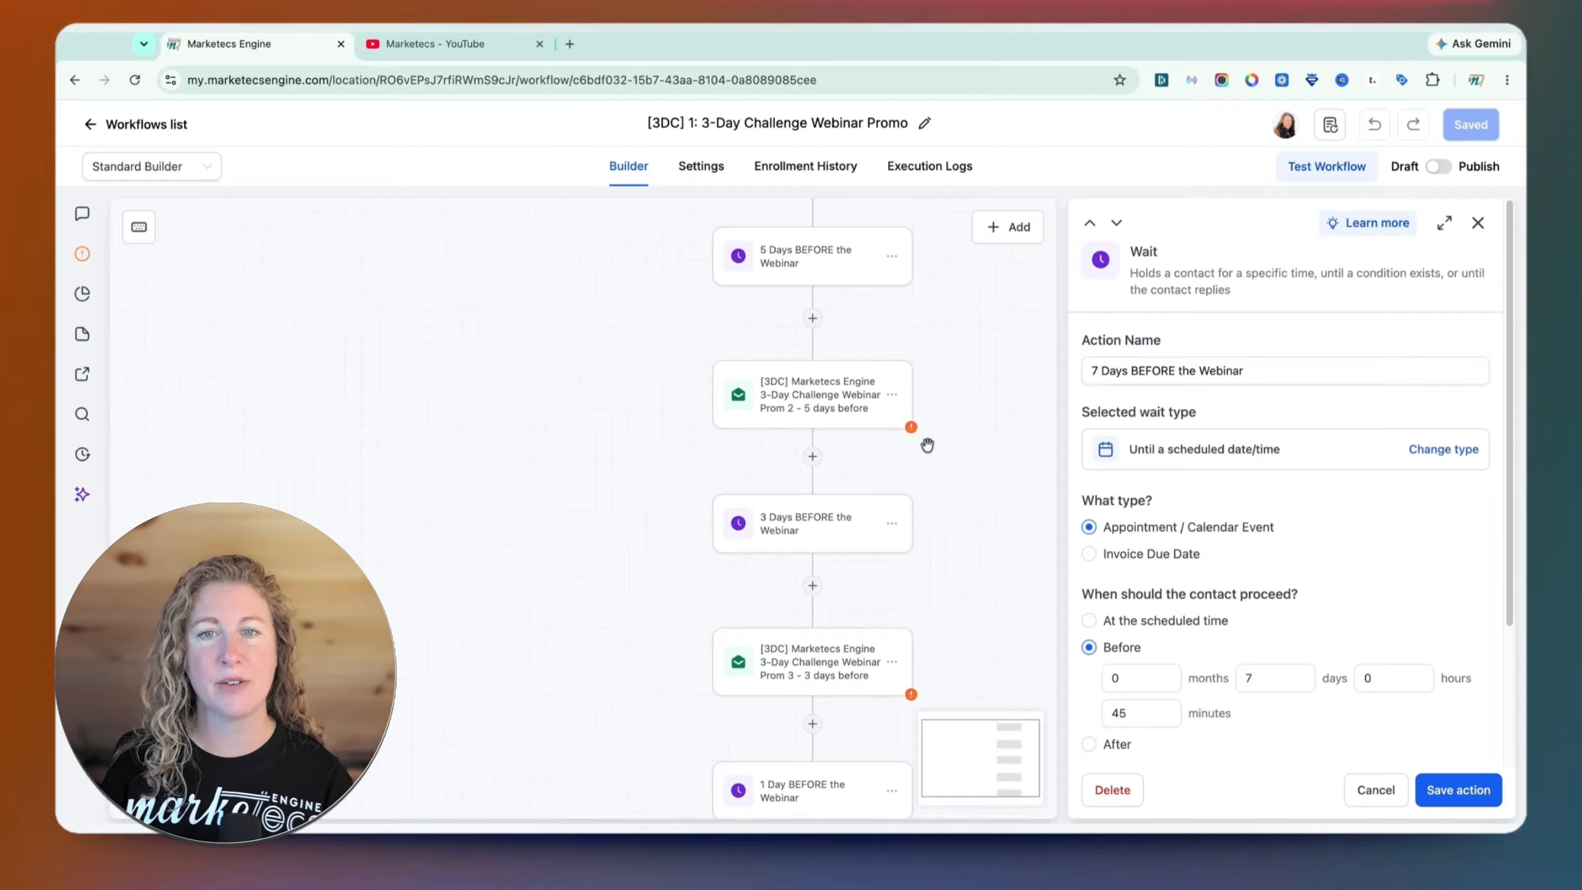
{"action": "scroll", "coordinate": [928, 445], "scroll_direction": "up", "scroll_amount": 5}
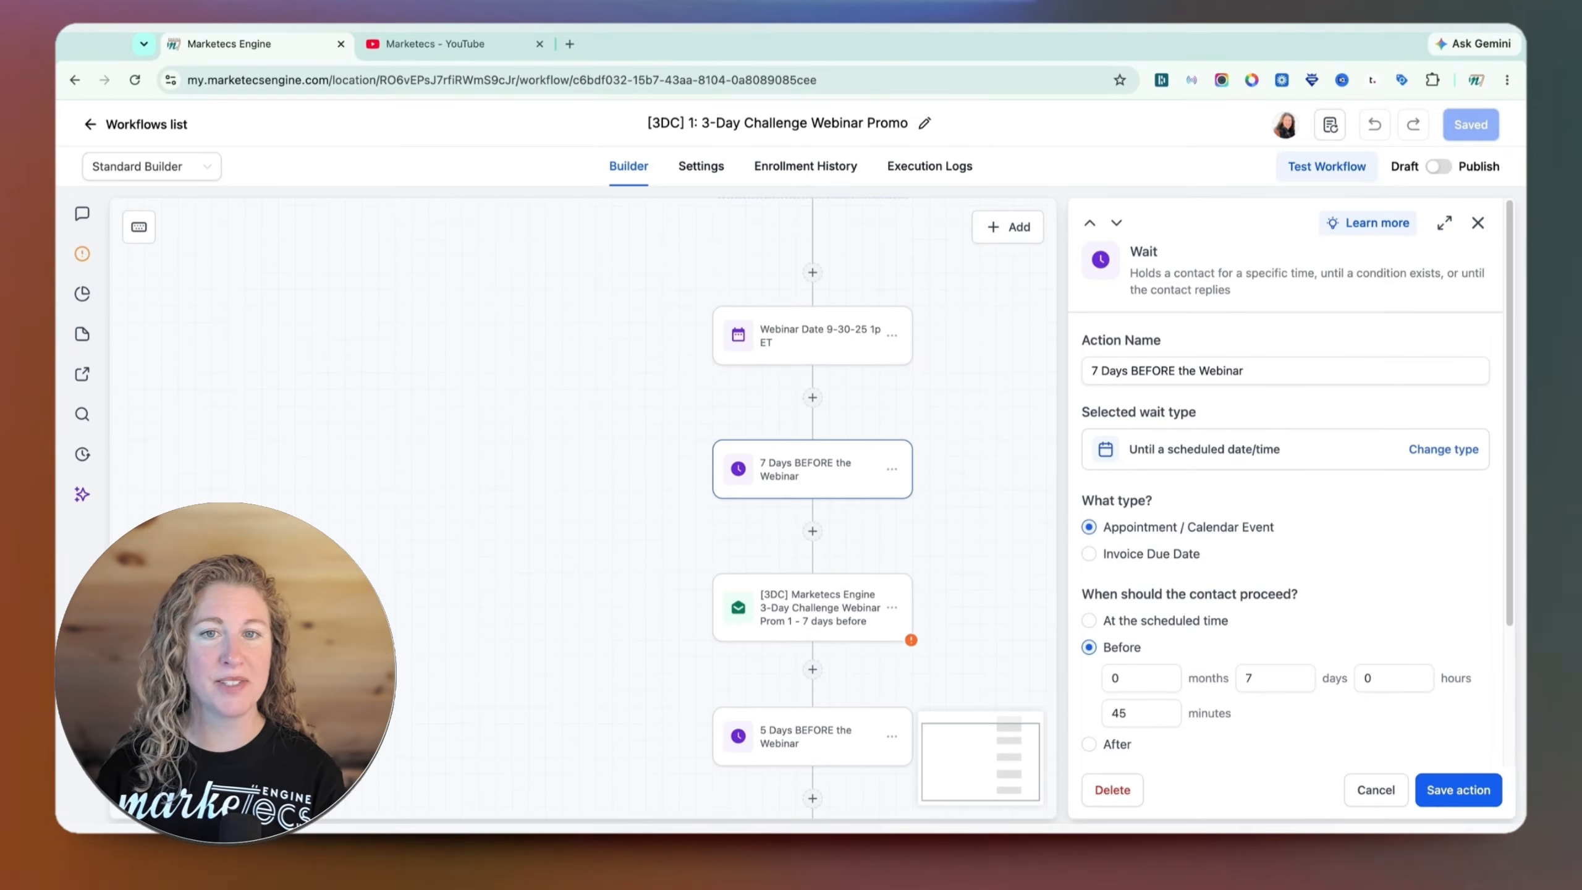
{"action": "left_click", "coordinate": [809, 343]}
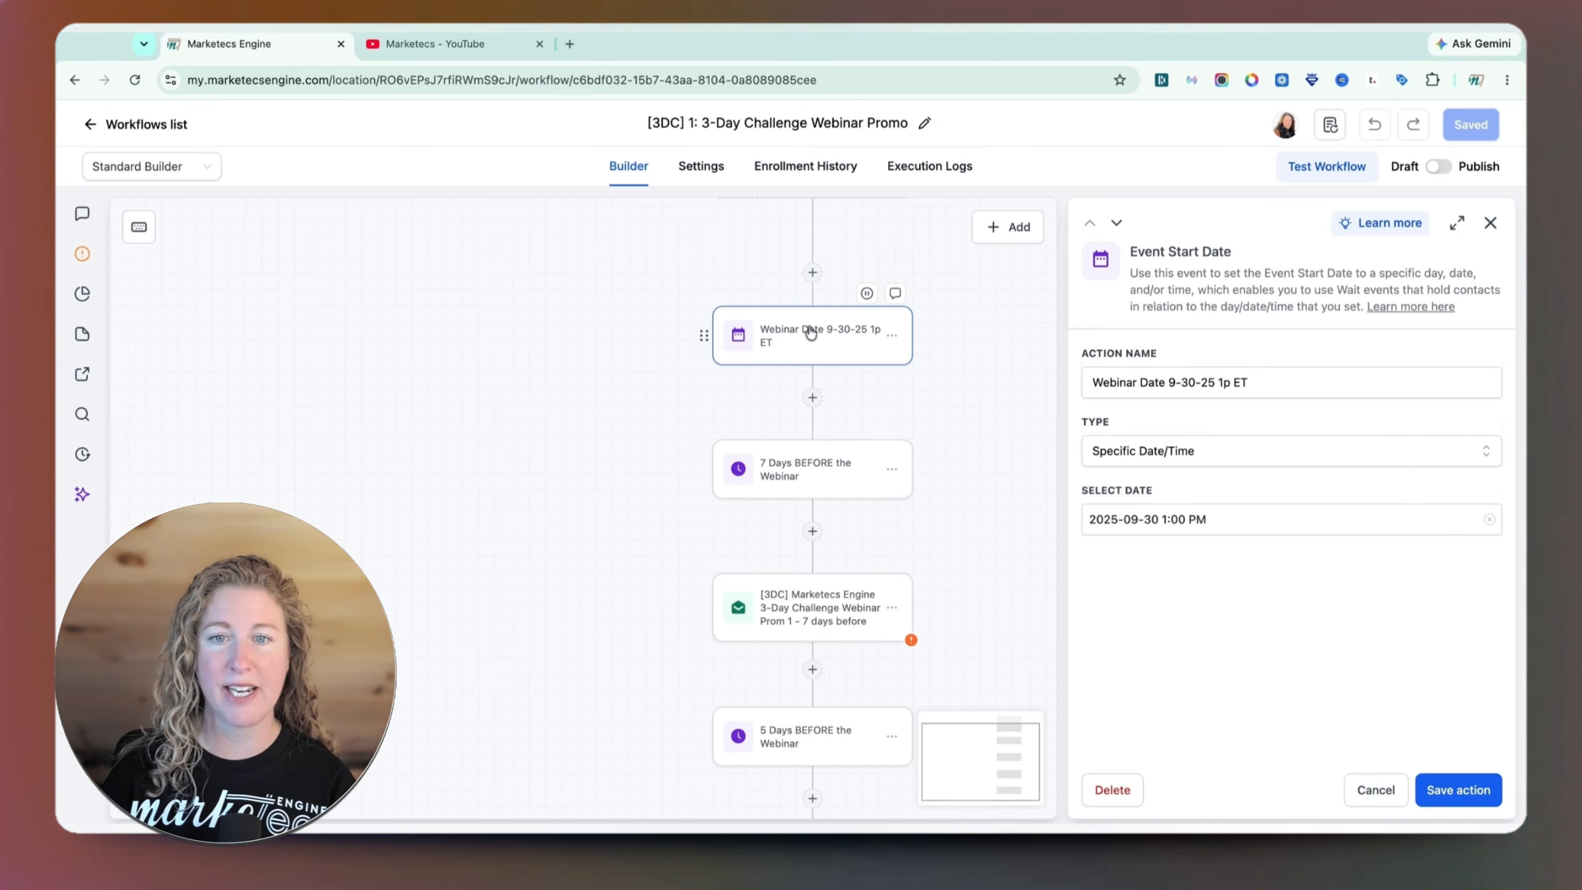
{"action": "left_click", "coordinate": [819, 476]}
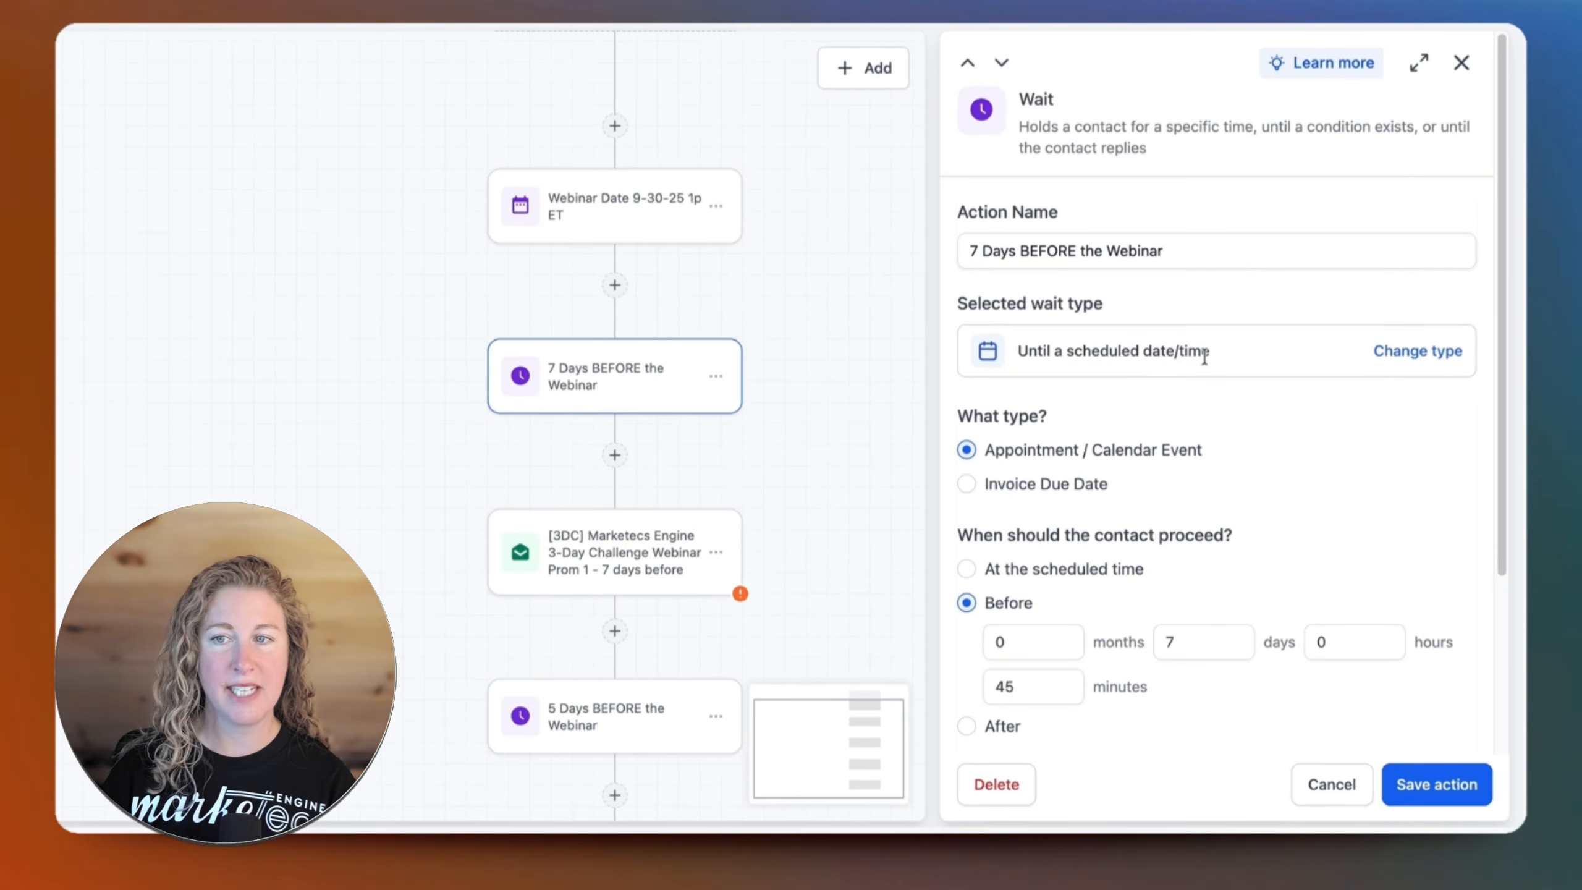
Try the "For a set period of time" wait type on the 7 Days BEFORE the Webinar action
{"action": "left_click", "coordinate": [1440, 355]}
{"action": "scroll", "coordinate": [1439, 361], "scroll_direction": "down", "scroll_amount": 2}
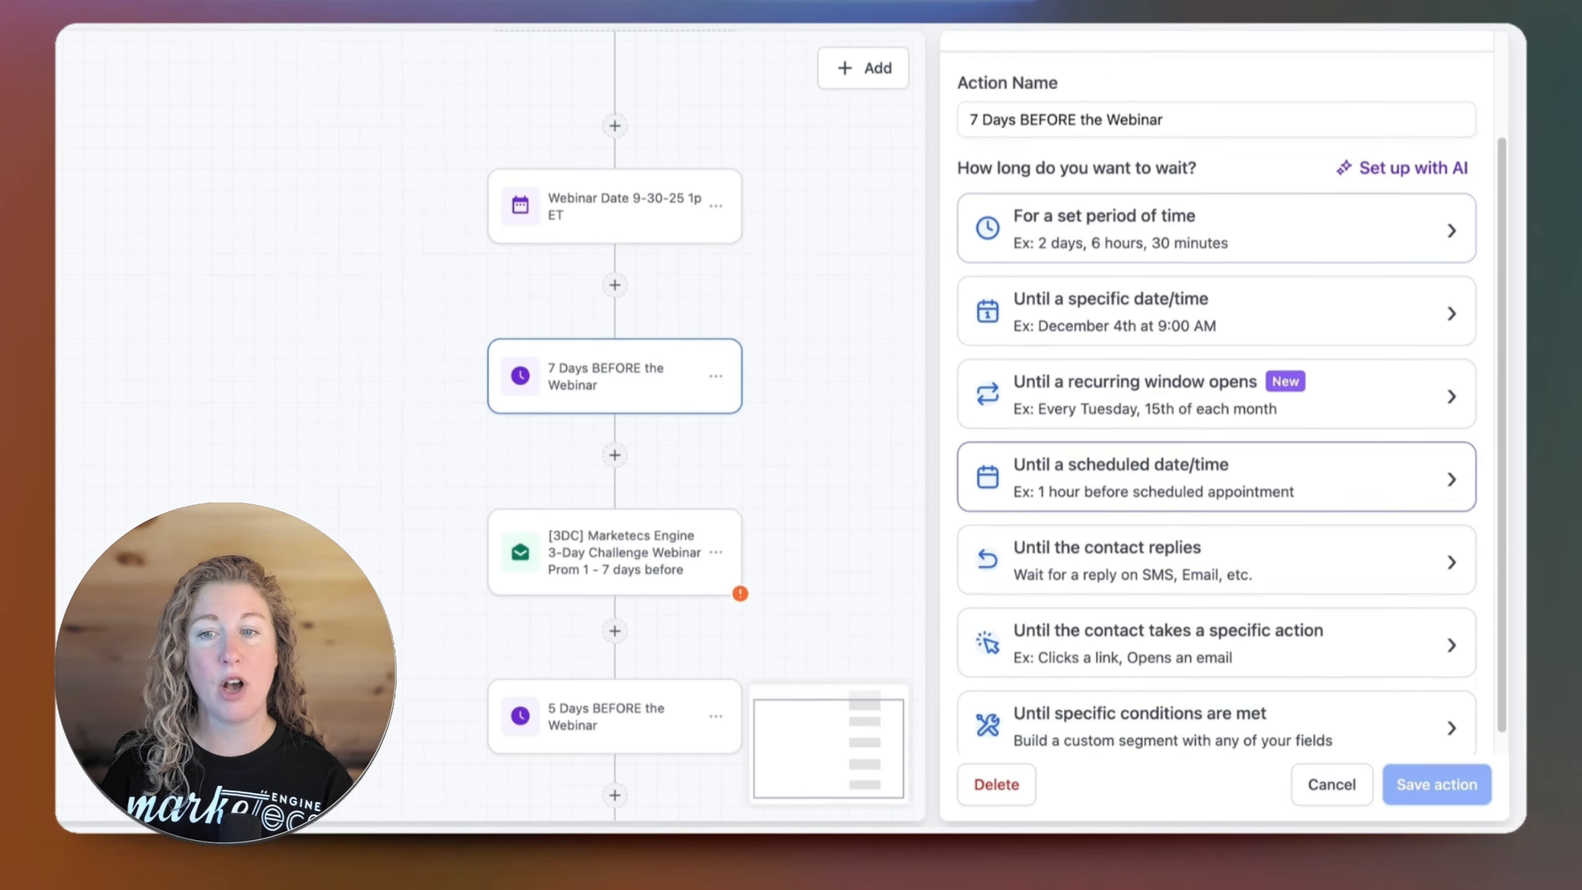
{"action": "scroll", "coordinate": [1216, 398], "scroll_direction": "down", "scroll_amount": 1}
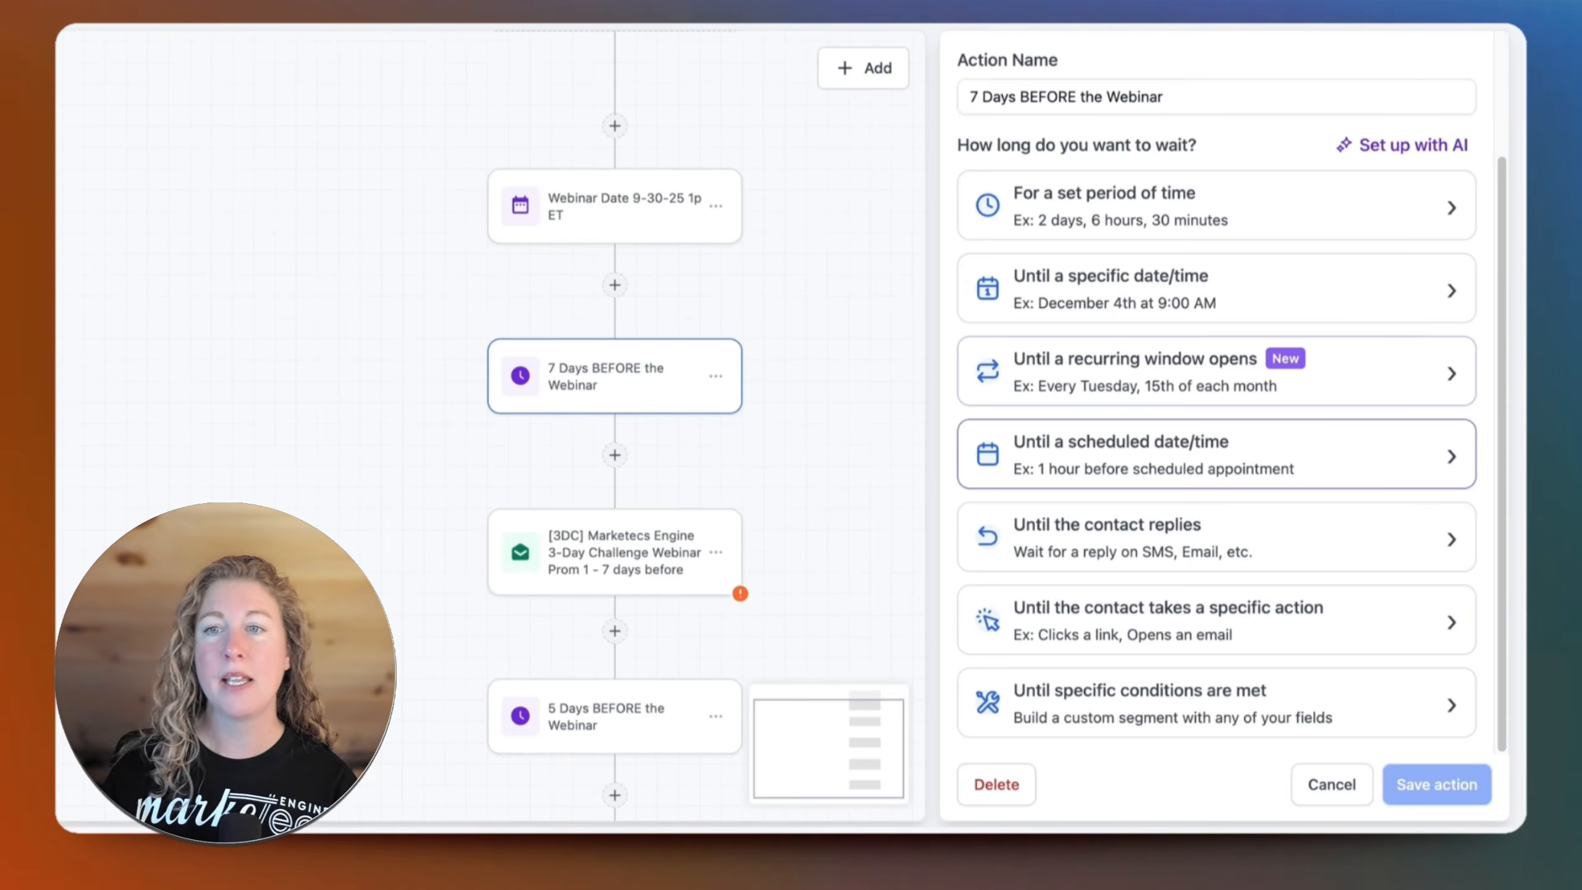
{"action": "left_click", "coordinate": [1202, 202]}
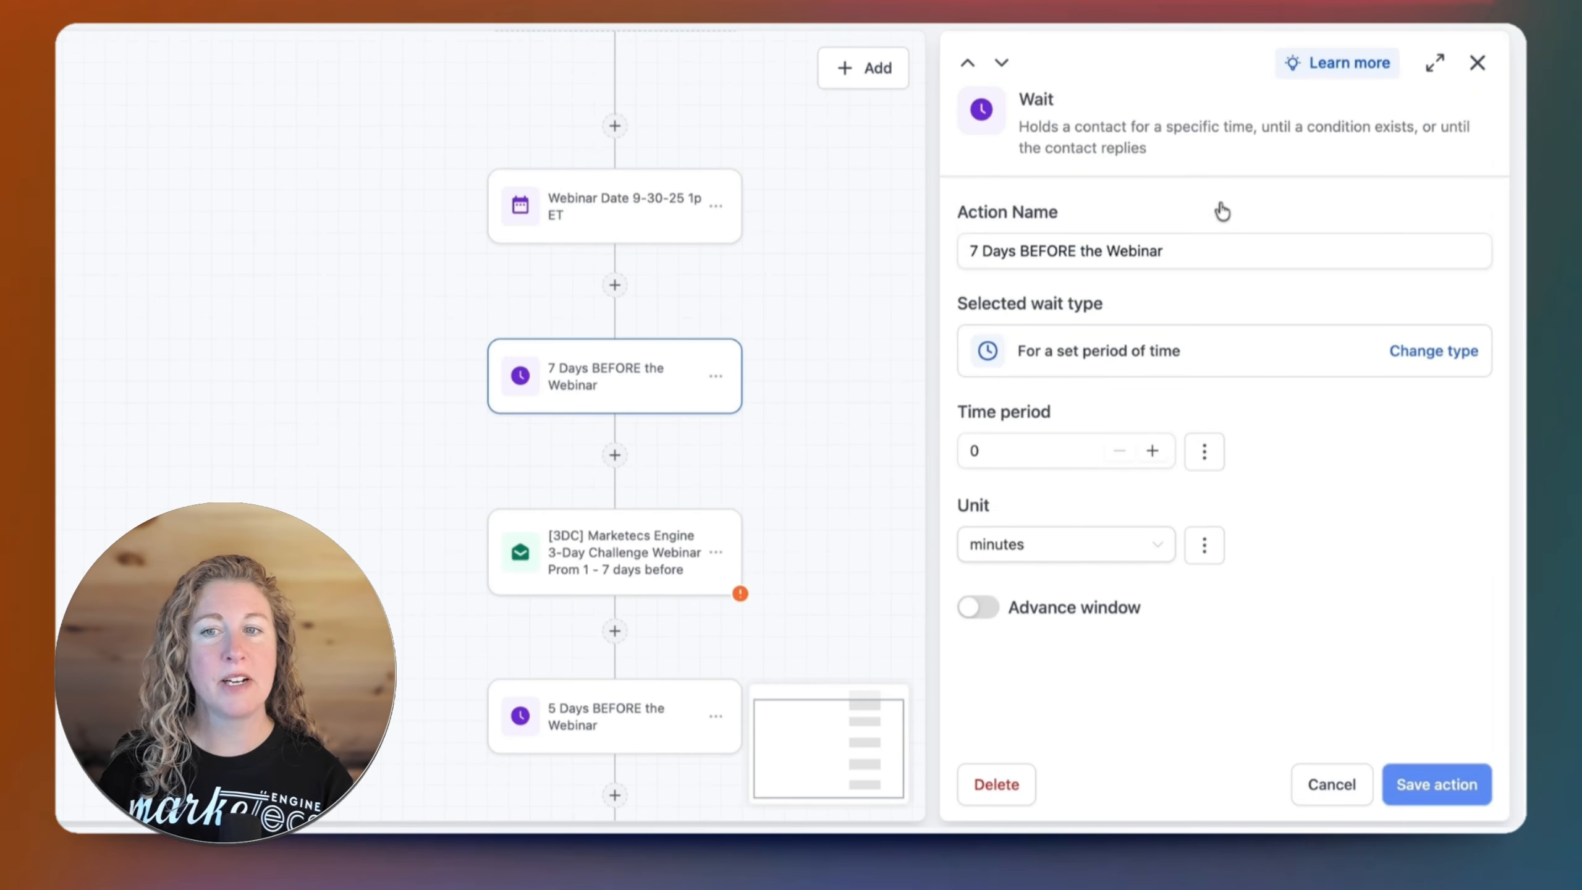
{"action": "left_click", "coordinate": [1019, 456]}
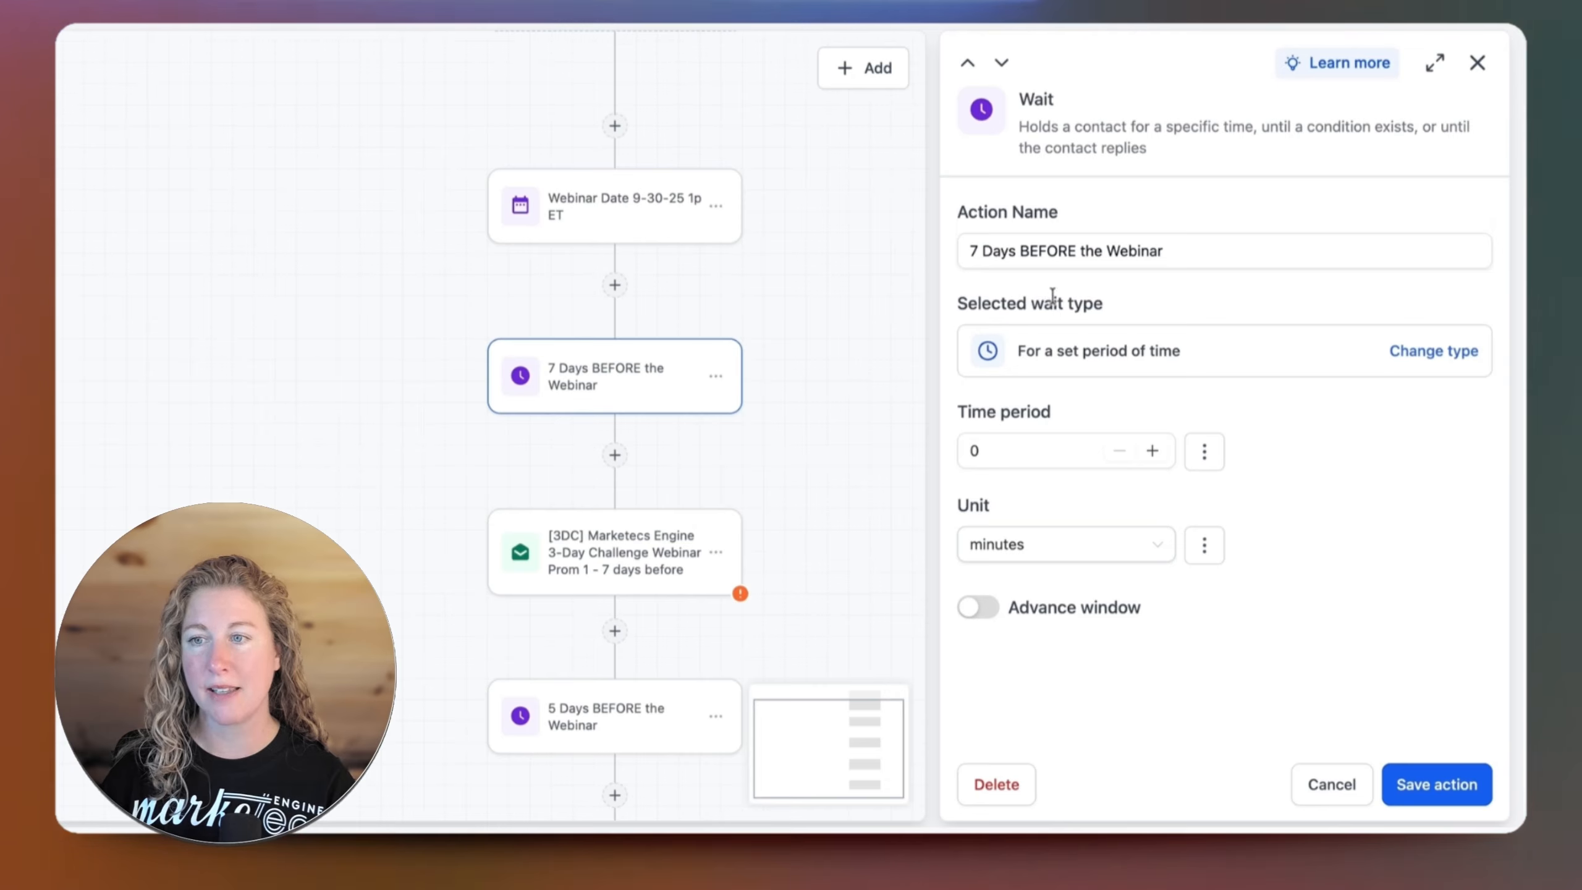
Change the 7 Days BEFORE the Webinar wait to "Until a specific date/time" with the date June 5, 2026
{"action": "left_click", "coordinate": [1439, 354]}
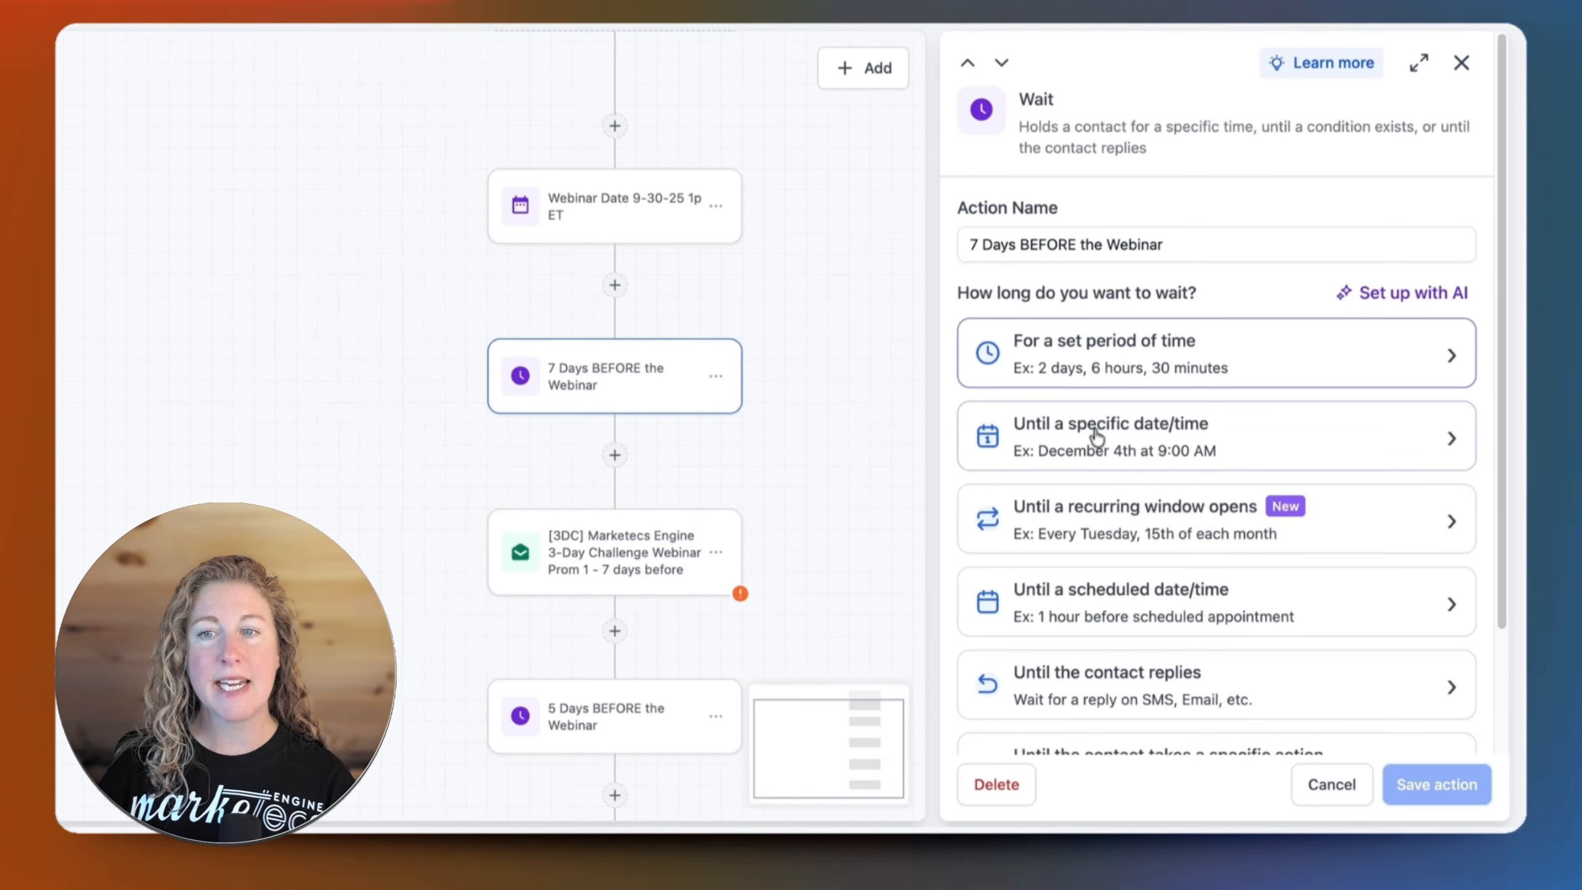
{"action": "left_click", "coordinate": [1076, 447]}
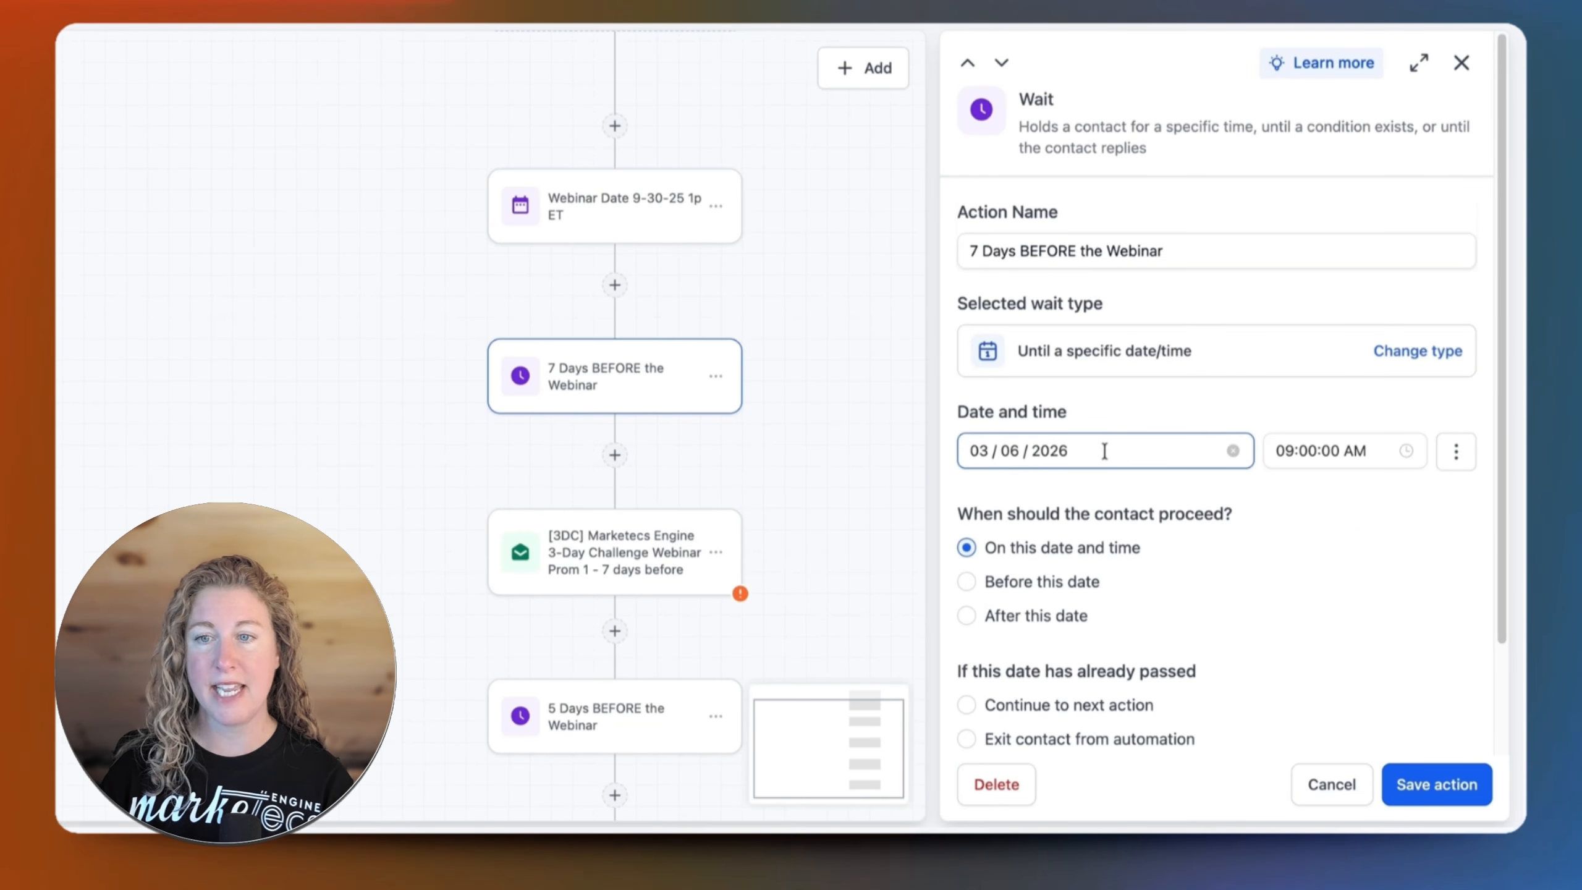
{"action": "left_click", "coordinate": [1067, 450]}
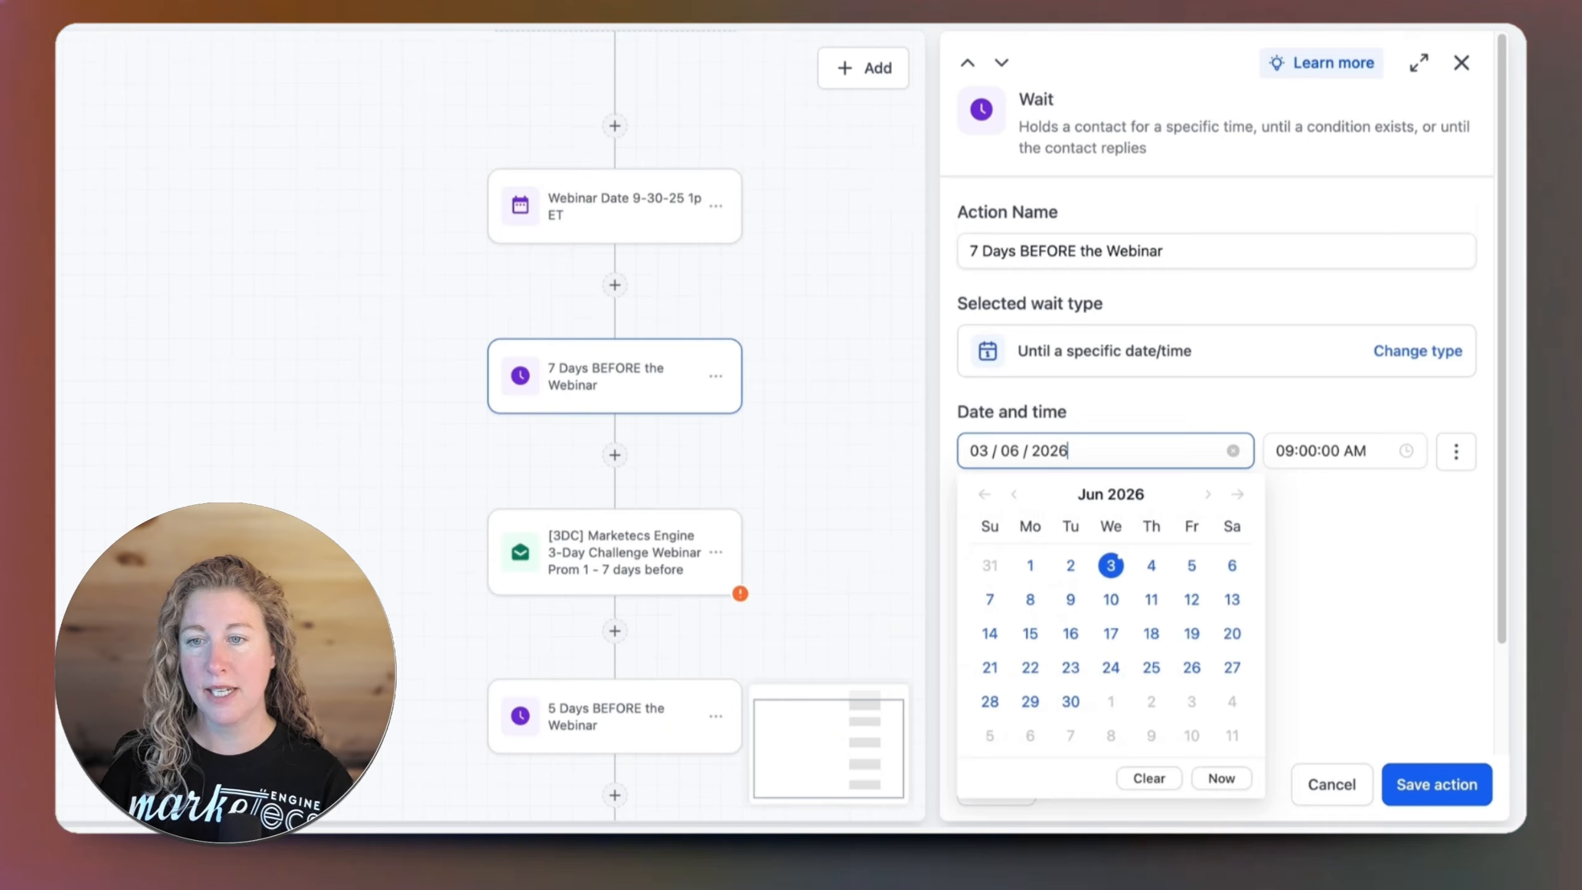
{"action": "left_click", "coordinate": [1190, 567]}
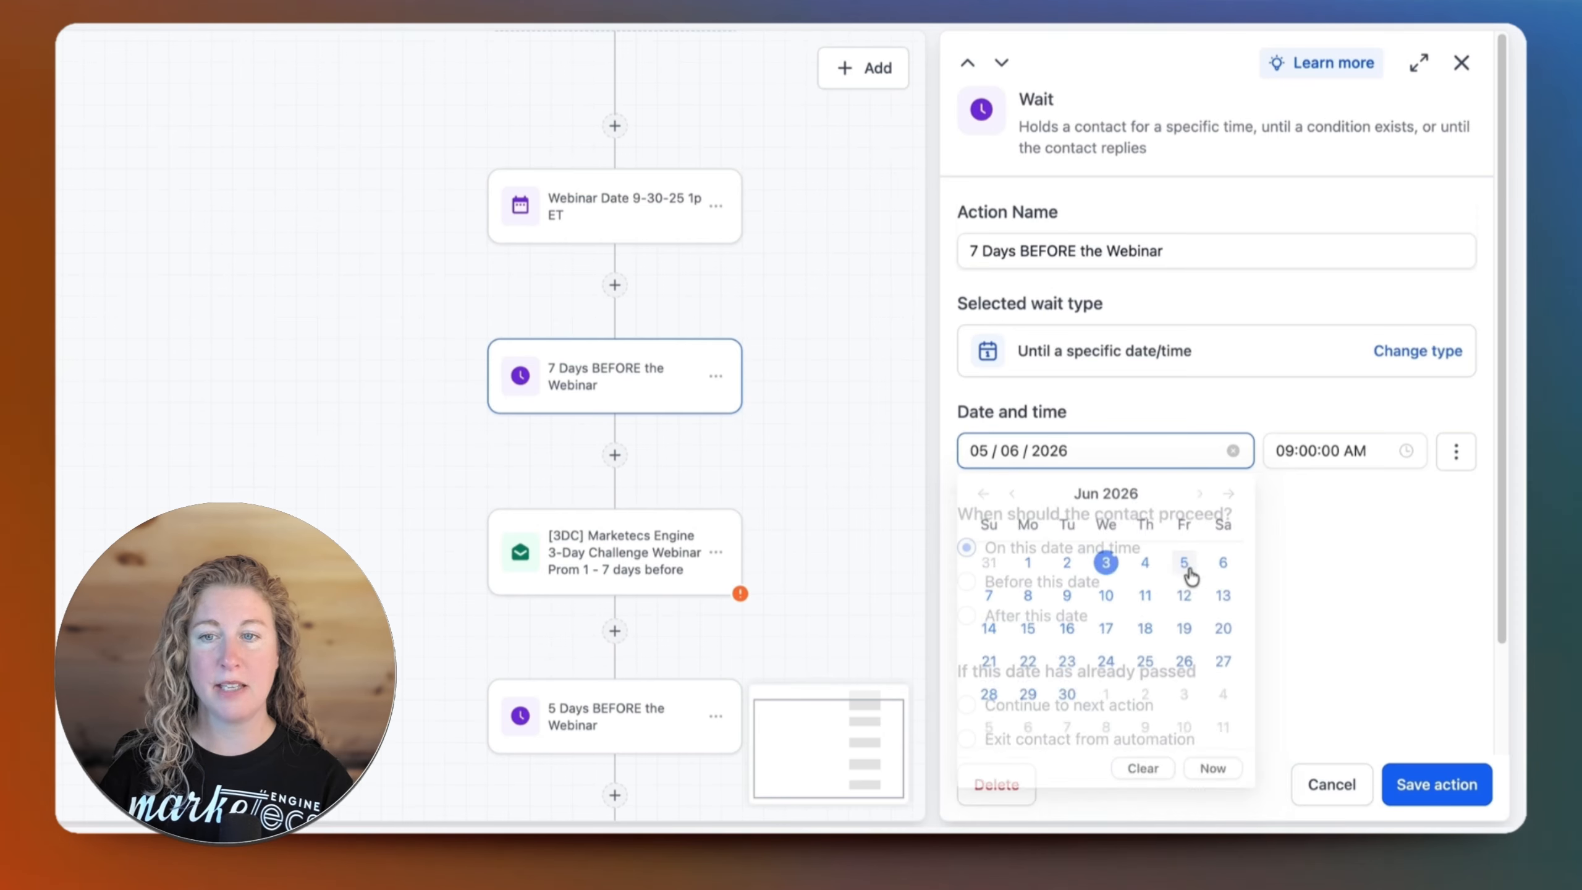
{"action": "left_click", "coordinate": [1100, 450]}
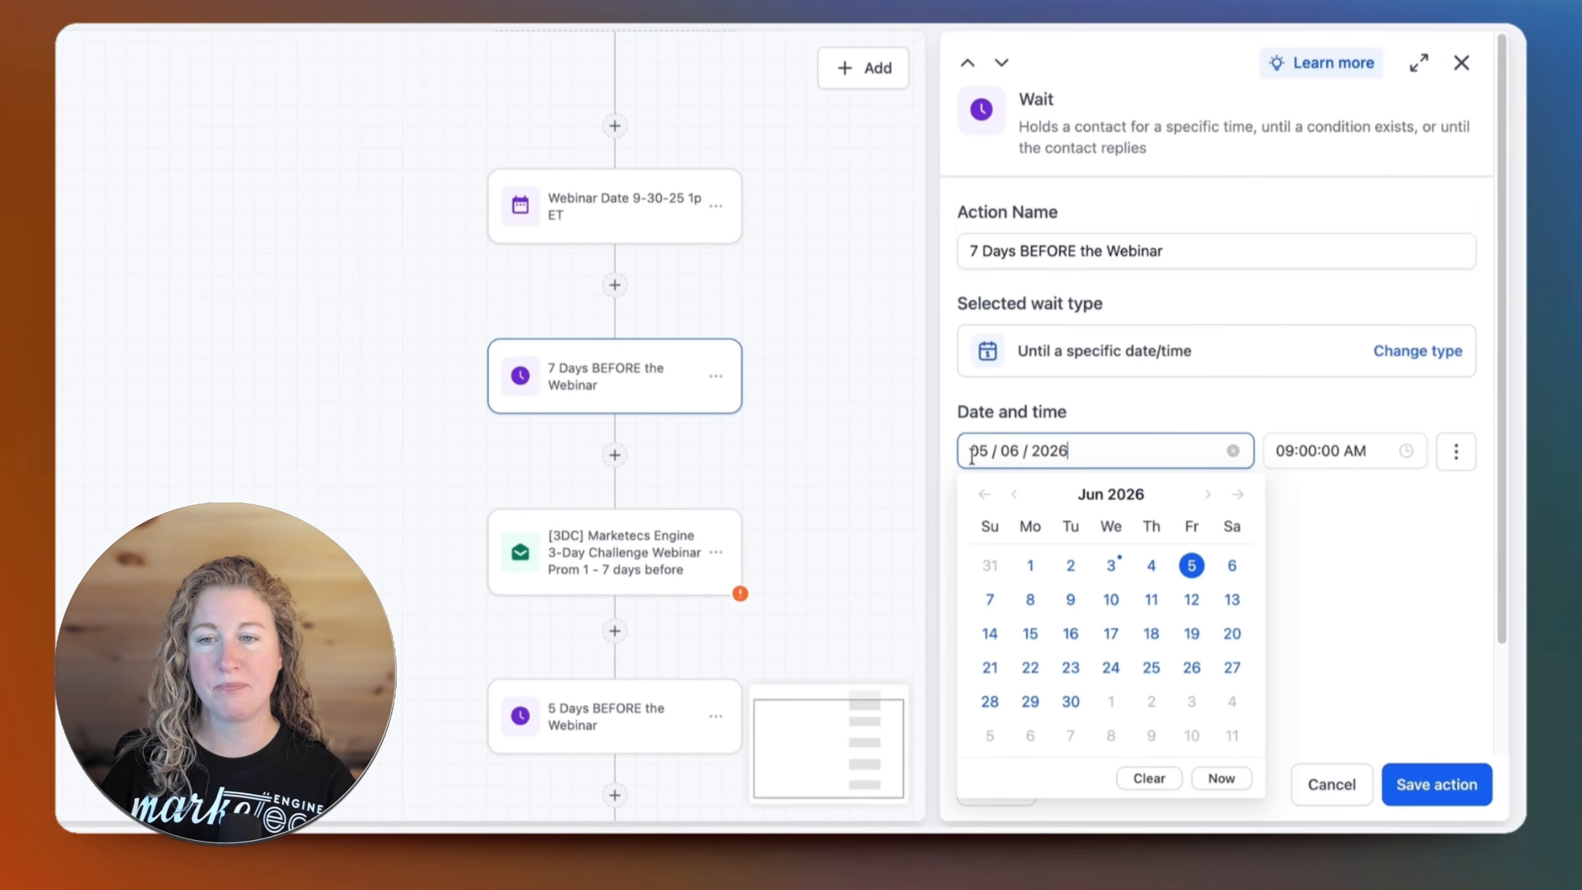
{"action": "left_click", "coordinate": [1146, 415]}
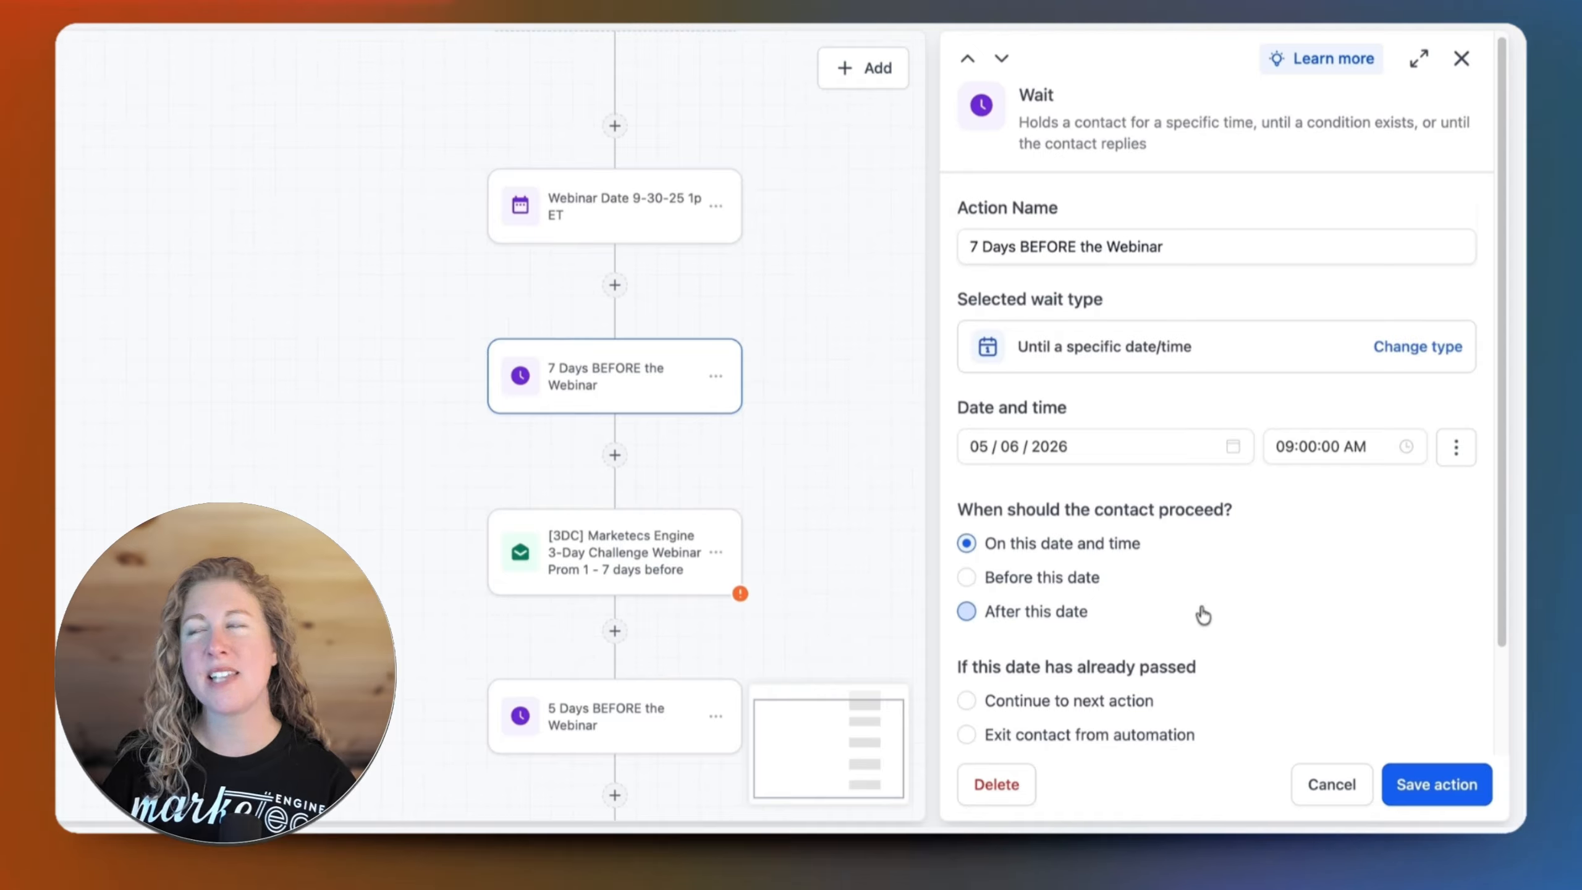
Rename the wait action "June 5th 2026", save it, and review its saved settings
{"action": "scroll", "coordinate": [1206, 616], "scroll_direction": "down", "scroll_amount": 2}
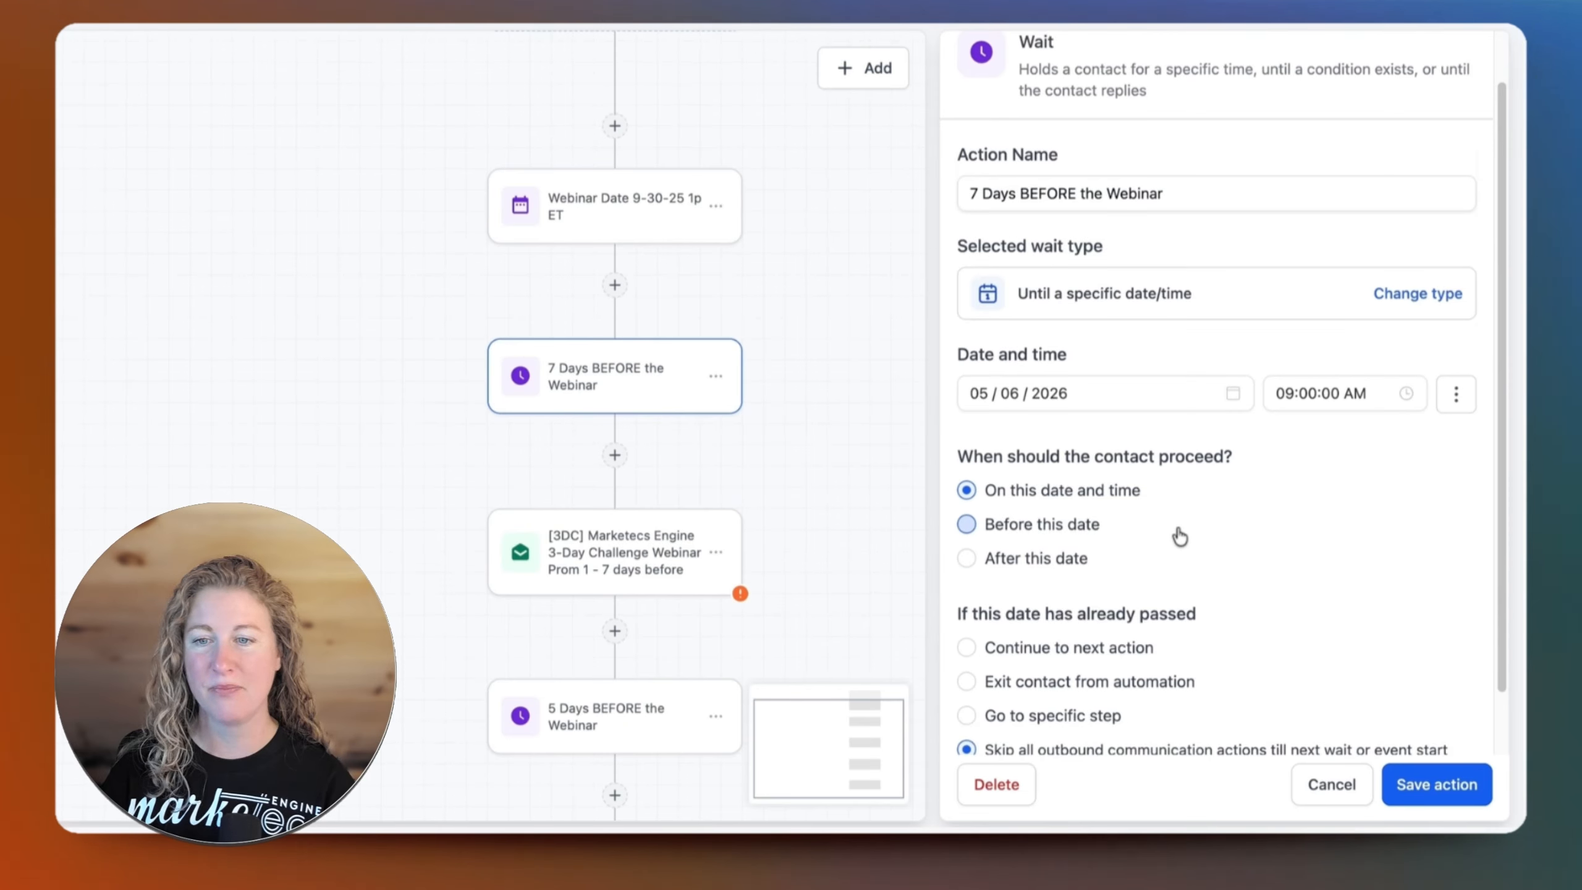
{"action": "scroll", "coordinate": [1179, 535], "scroll_direction": "up", "scroll_amount": 1}
{"action": "left_click_drag", "start_coordinate": [1182, 229], "coordinate": [1046, 230]}
{"action": "key", "text": "shift+Left"}
{"action": "key", "text": "shift+Left"}
{"action": "key", "text": "shift+Left"}
{"action": "key", "text": "shift+Left"}
{"action": "key", "text": "shift+Left"}
{"action": "key", "text": "shift+Left"}
{"action": "key", "text": "shift+Left"}
{"action": "key", "text": "shift+Left"}
{"action": "key", "text": "shift+Left"}
{"action": "key", "text": "shift+Left"}
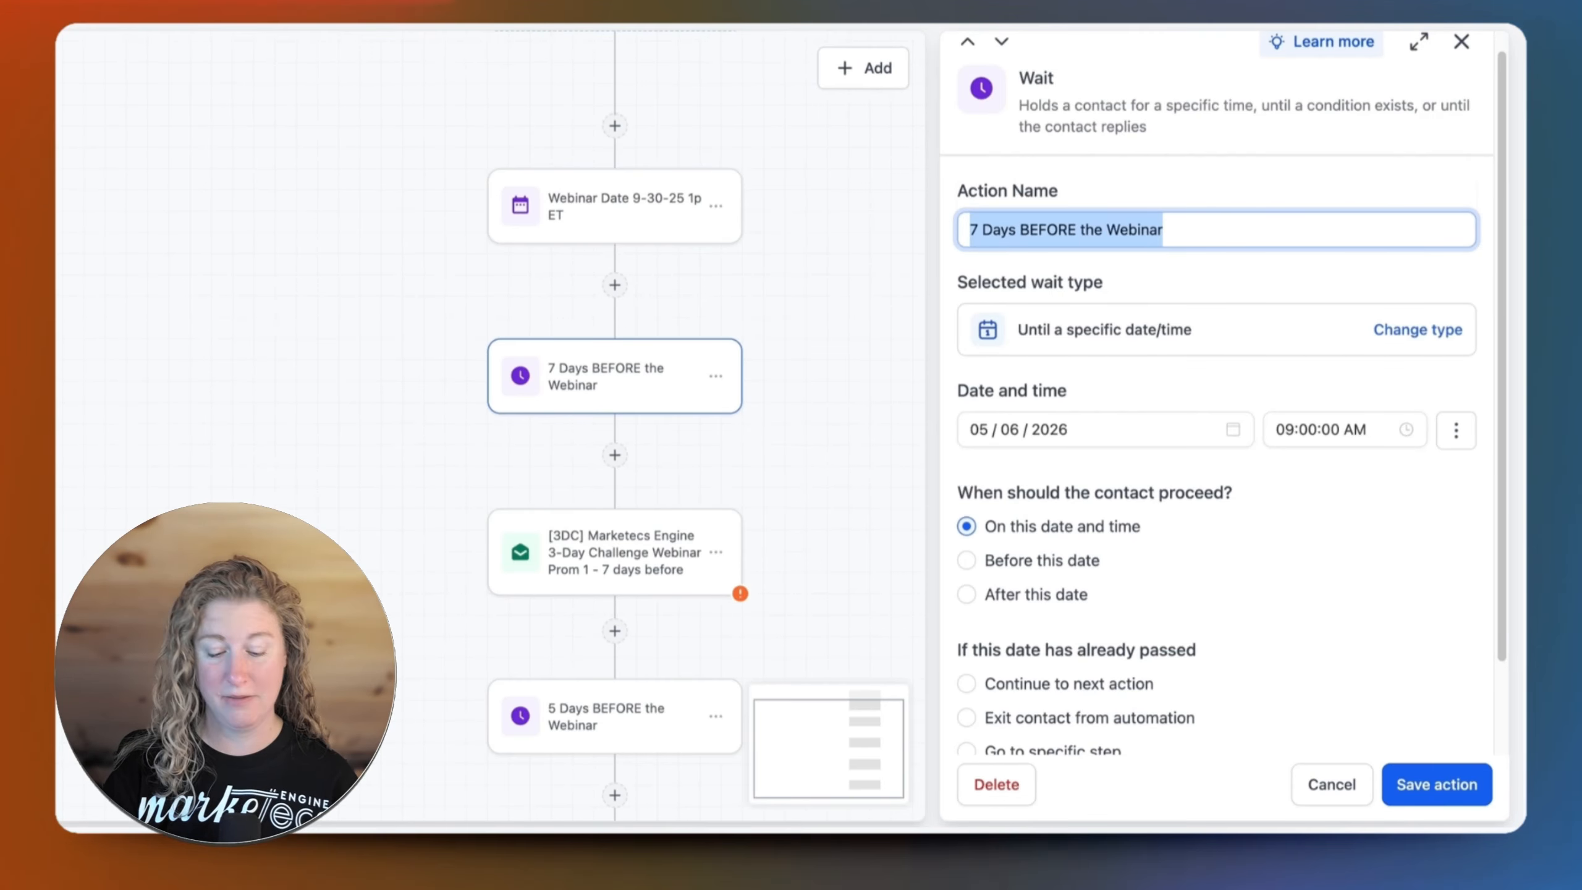
{"action": "type", "text": "June 5th 2026"}
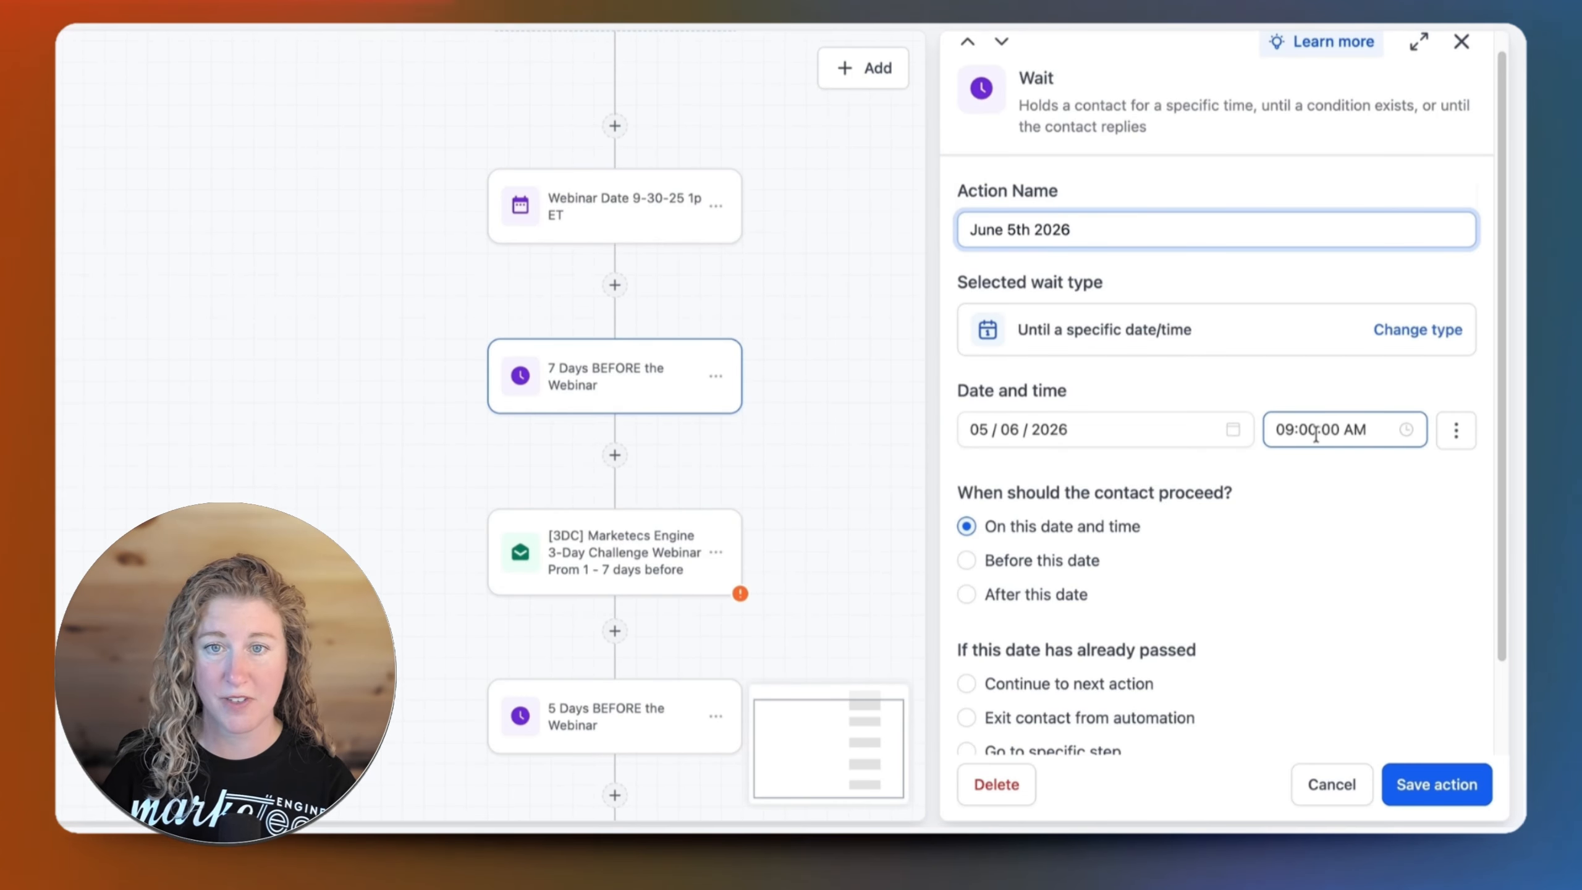
{"action": "scroll", "coordinate": [1316, 434], "scroll_direction": "down", "scroll_amount": 3}
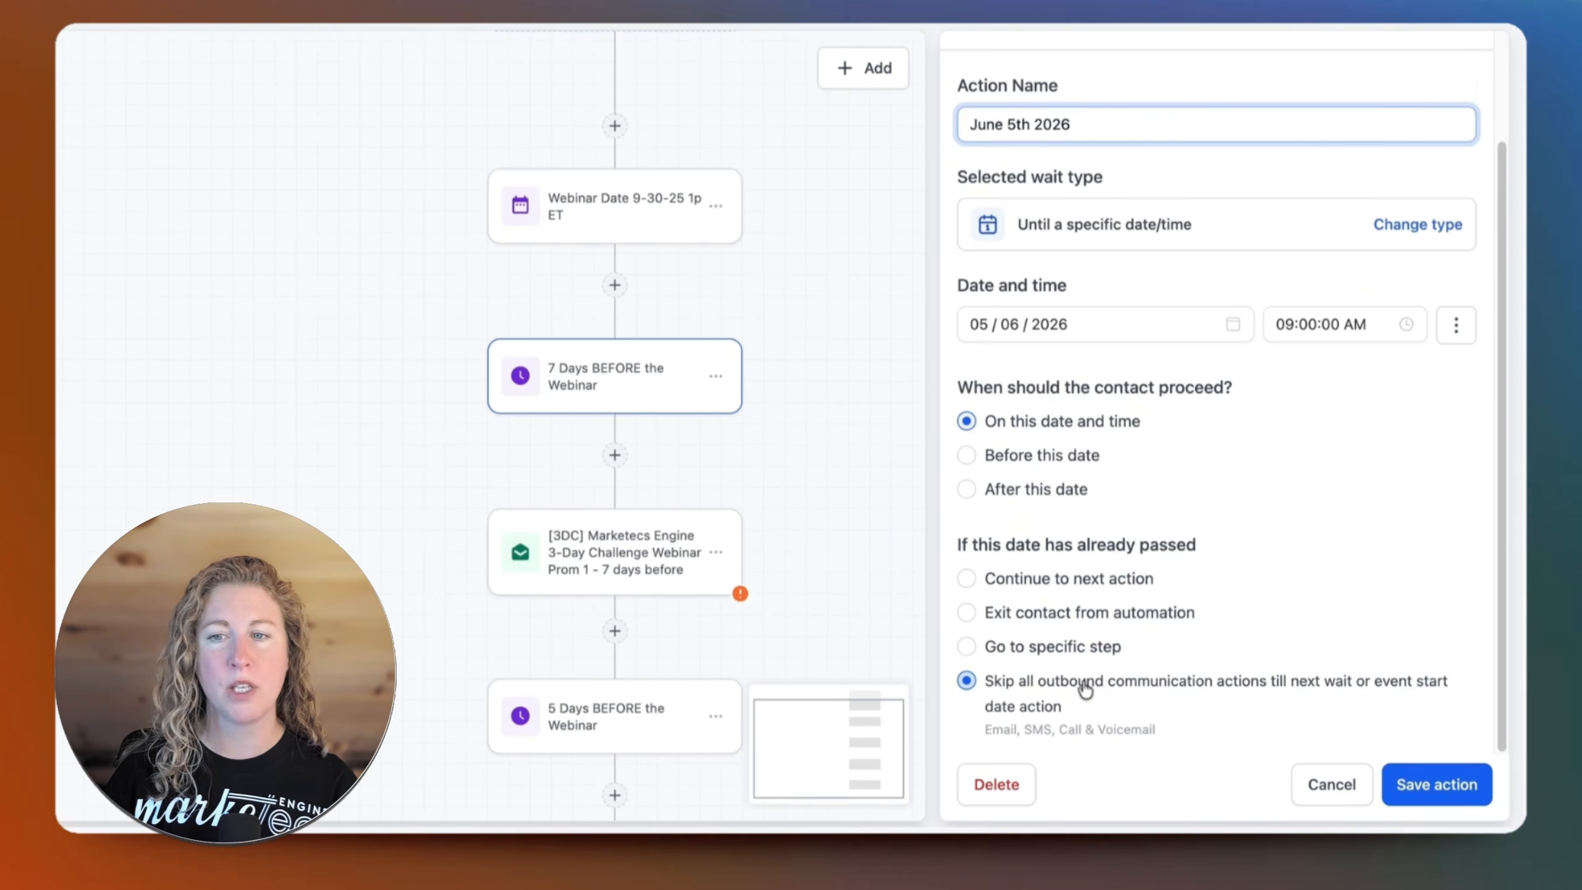
{"action": "left_click", "coordinate": [1445, 787]}
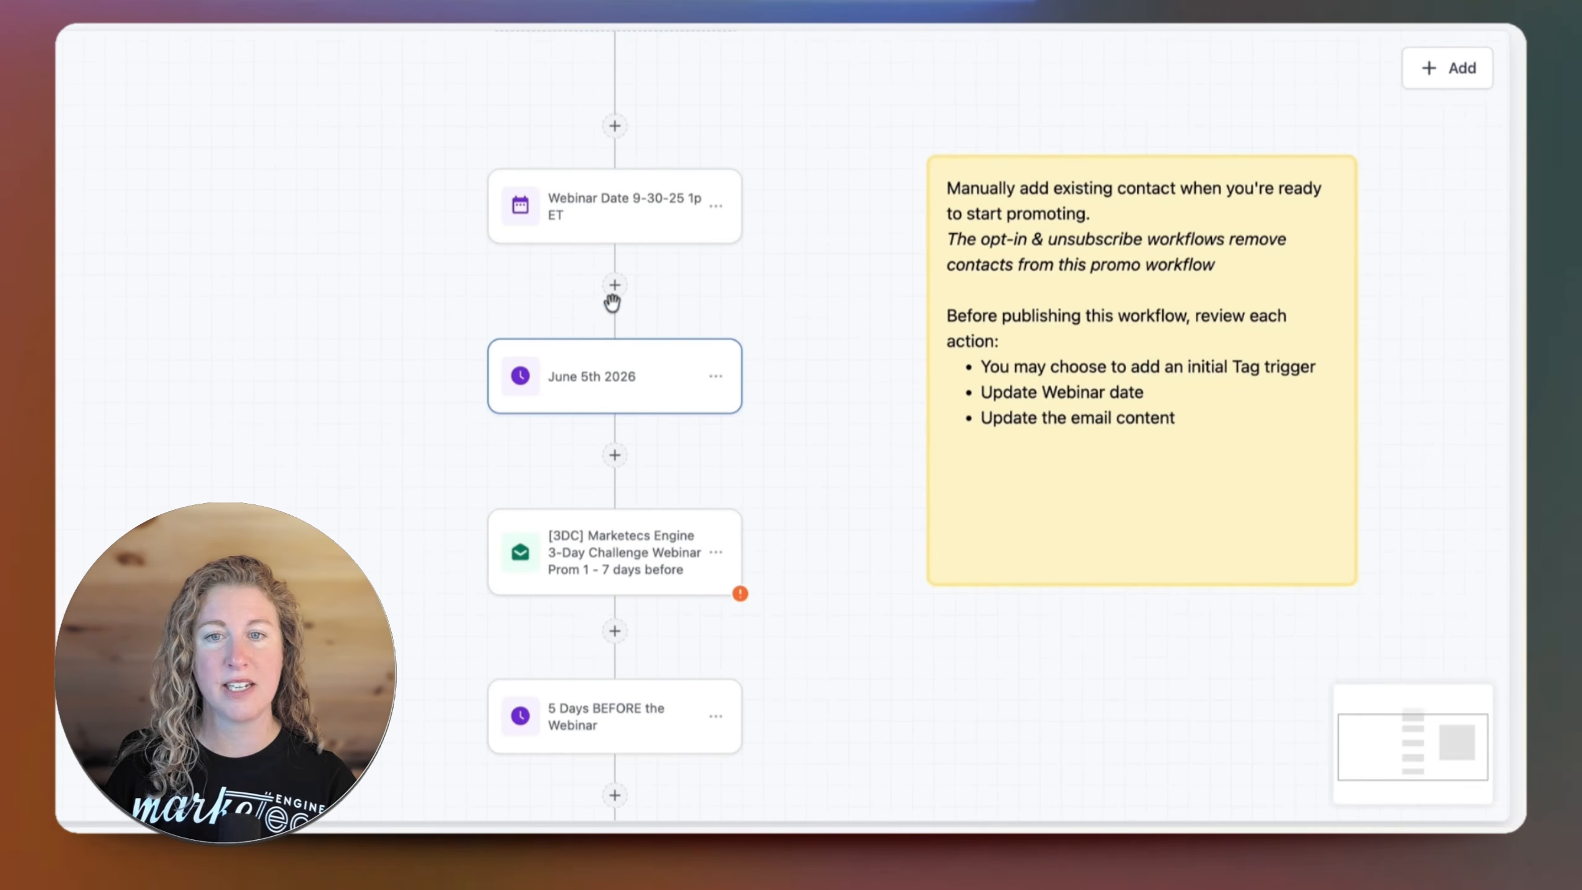
{"action": "left_click", "coordinate": [620, 385]}
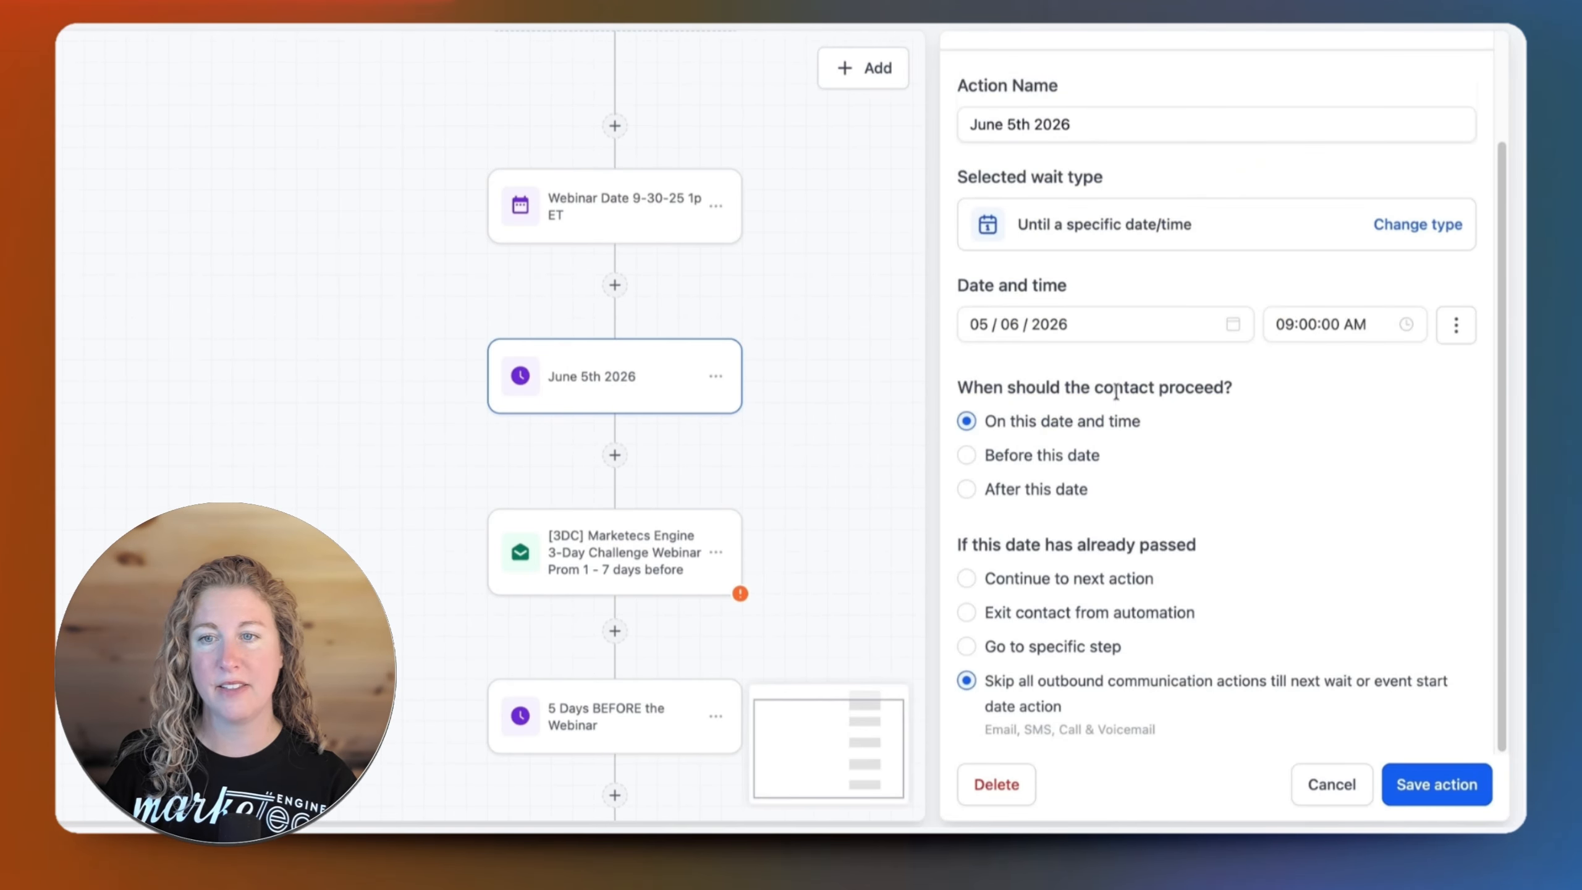
{"action": "left_click", "coordinate": [1334, 788]}
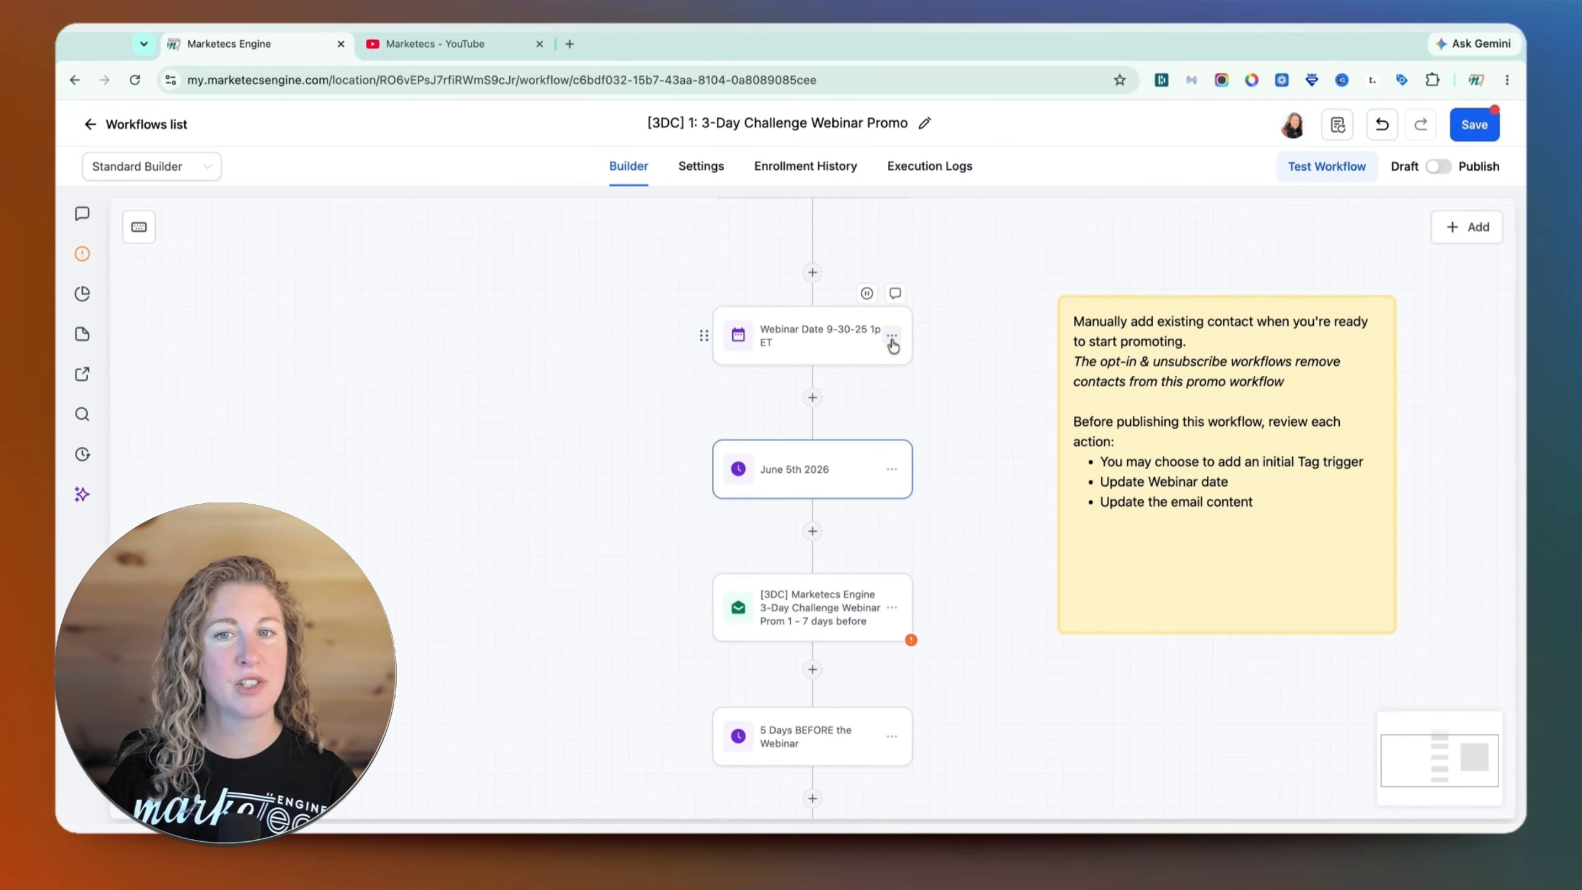
Delete the Webinar Date event start action from the workflow
{"action": "left_click", "coordinate": [847, 302]}
{"action": "left_click", "coordinate": [945, 464]}
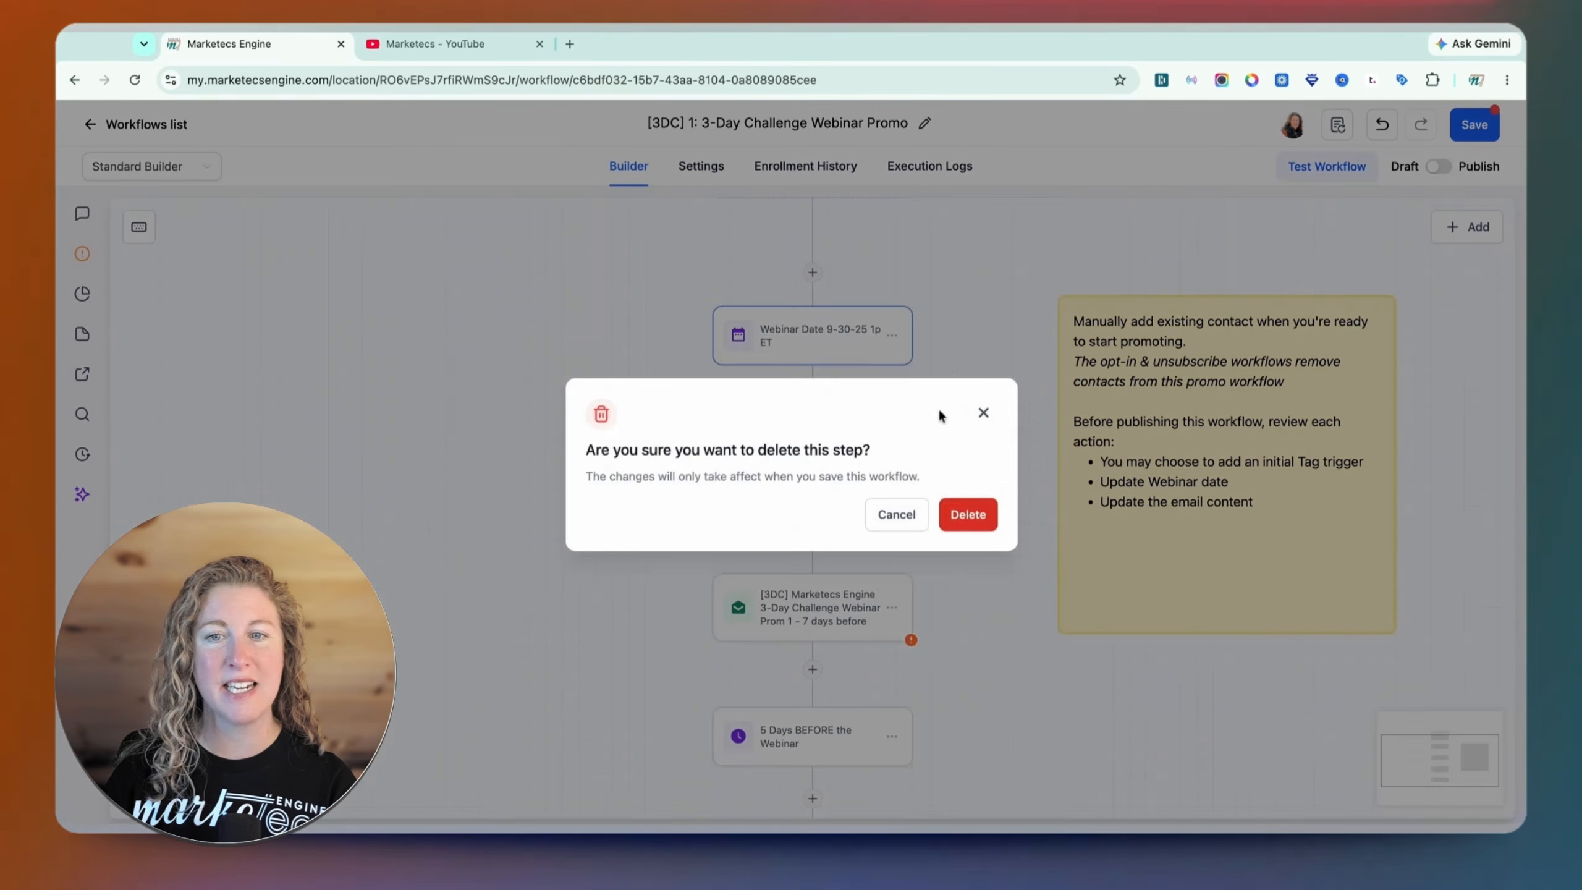
{"action": "left_click", "coordinate": [959, 508]}
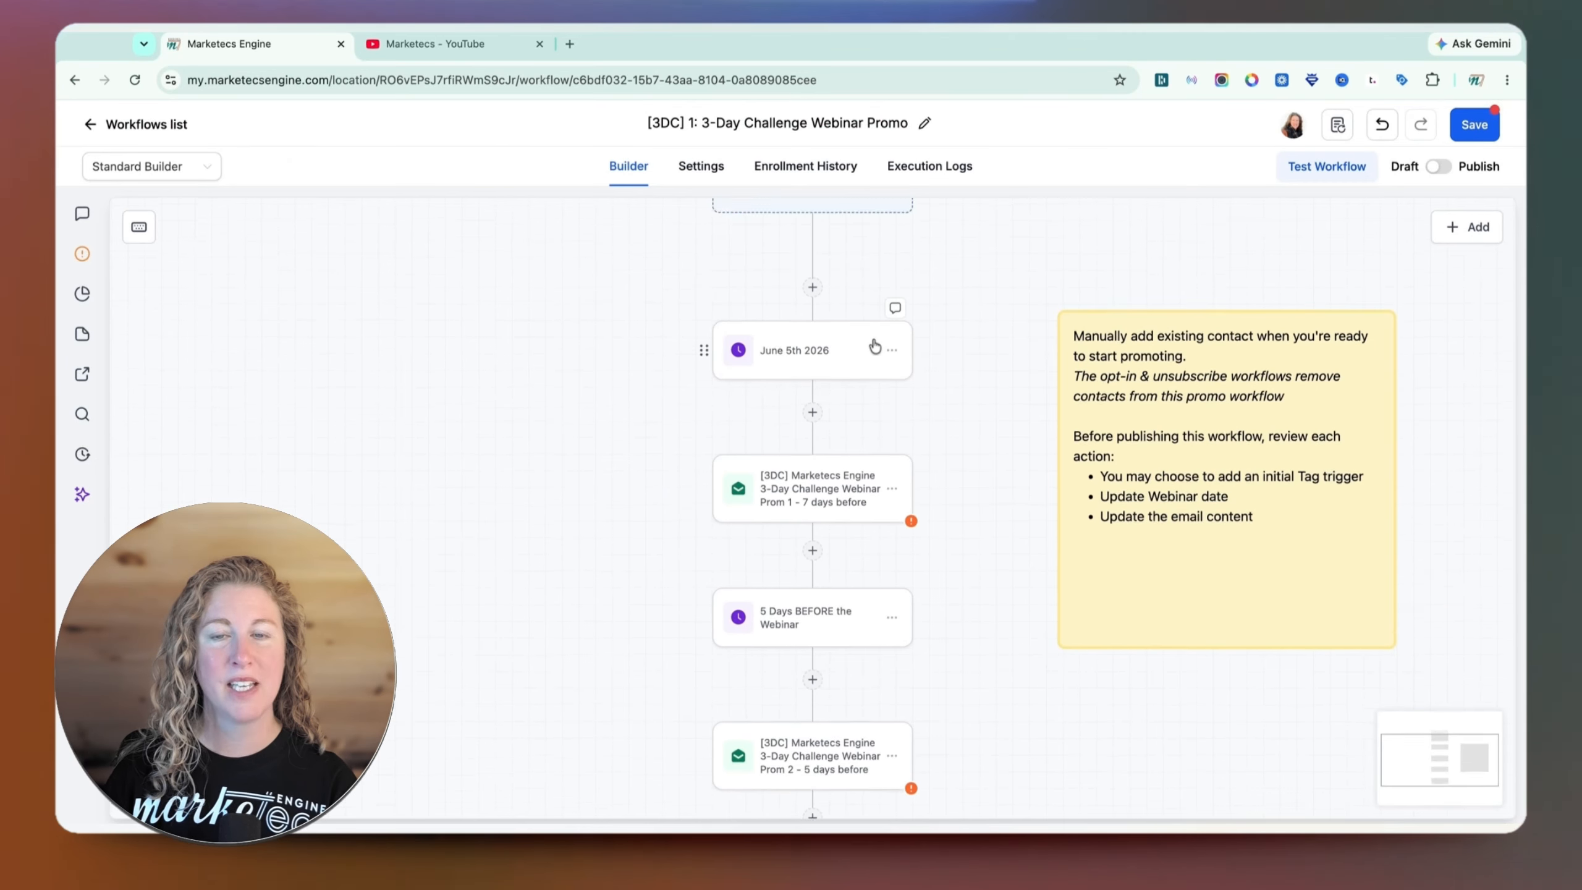
Change the 5 Days BEFORE the Webinar wait to "Until a recurring window opens", recurring weekly on Tuesday only
{"action": "scroll", "coordinate": [876, 343], "scroll_direction": "up", "scroll_amount": 3}
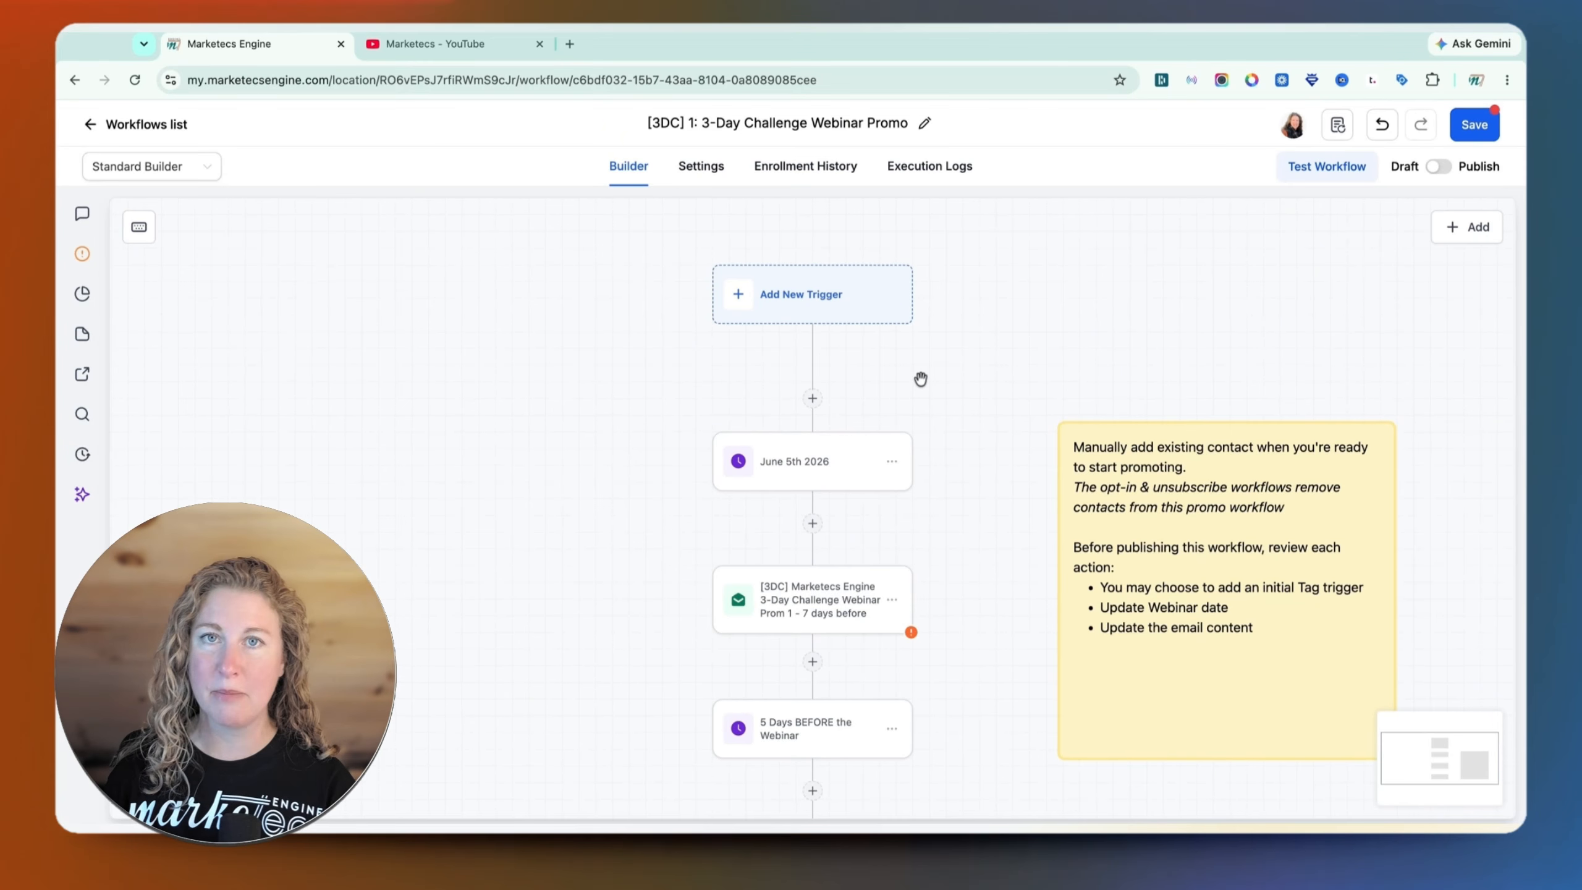
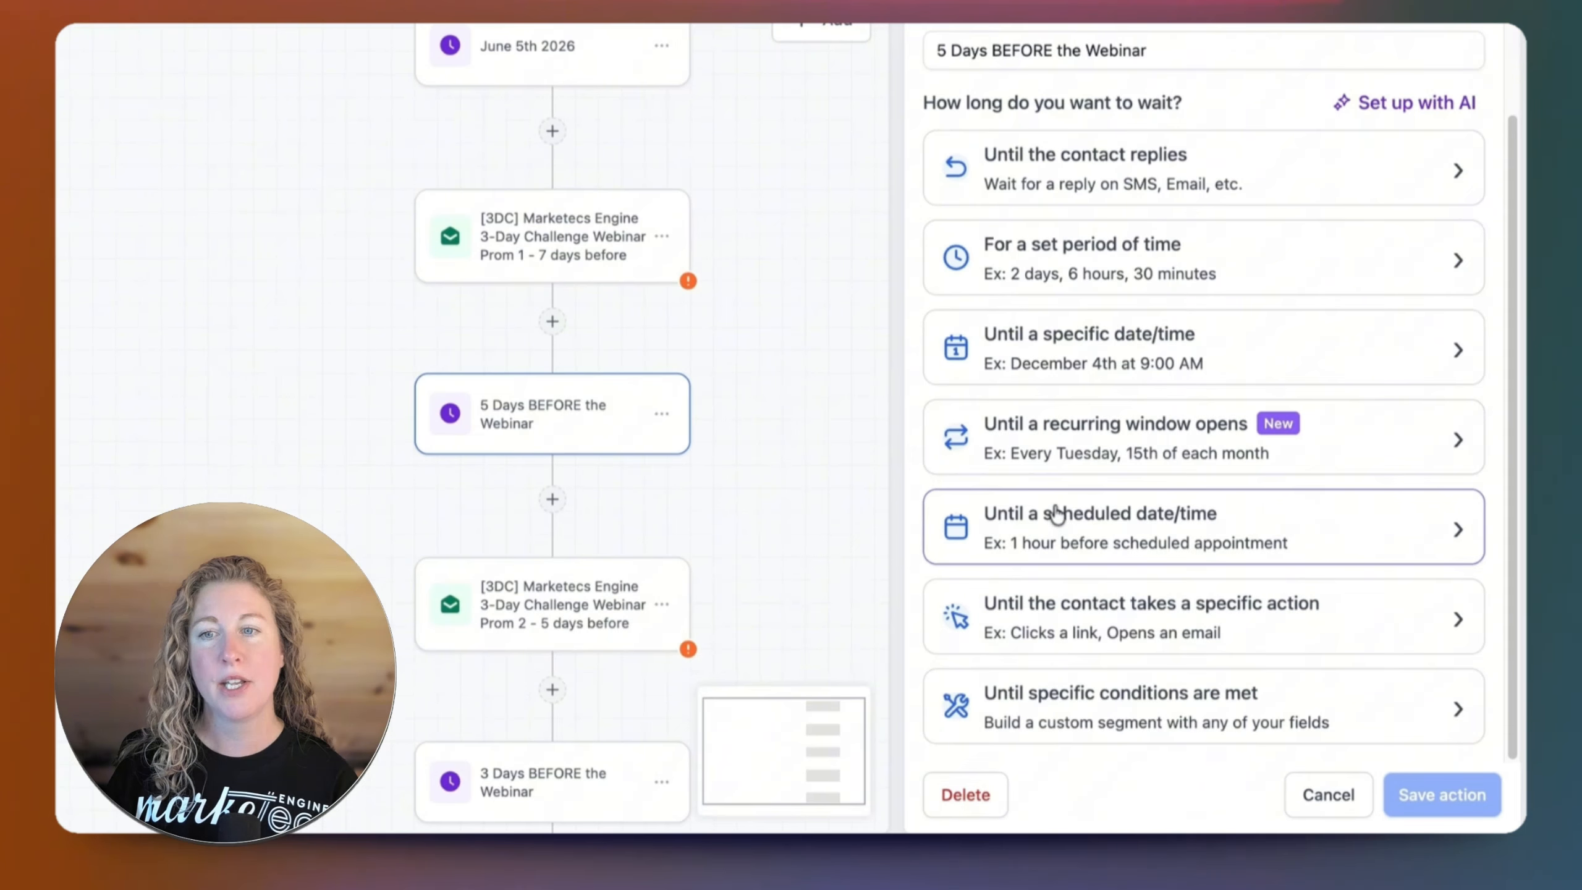
{"action": "left_click", "coordinate": [1082, 440]}
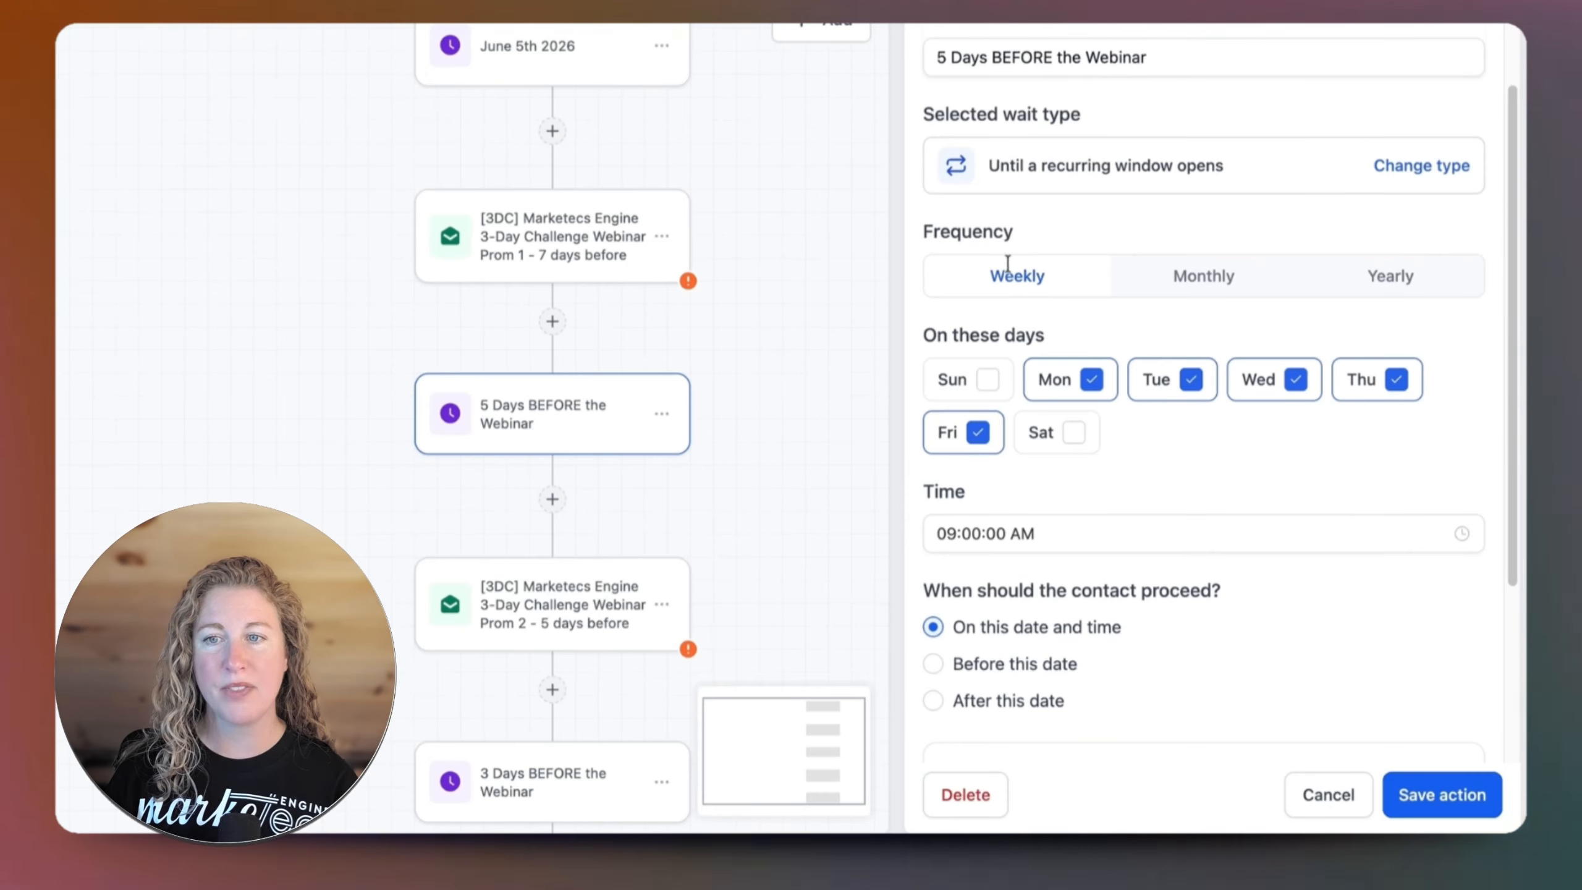
{"action": "left_click", "coordinate": [1091, 379]}
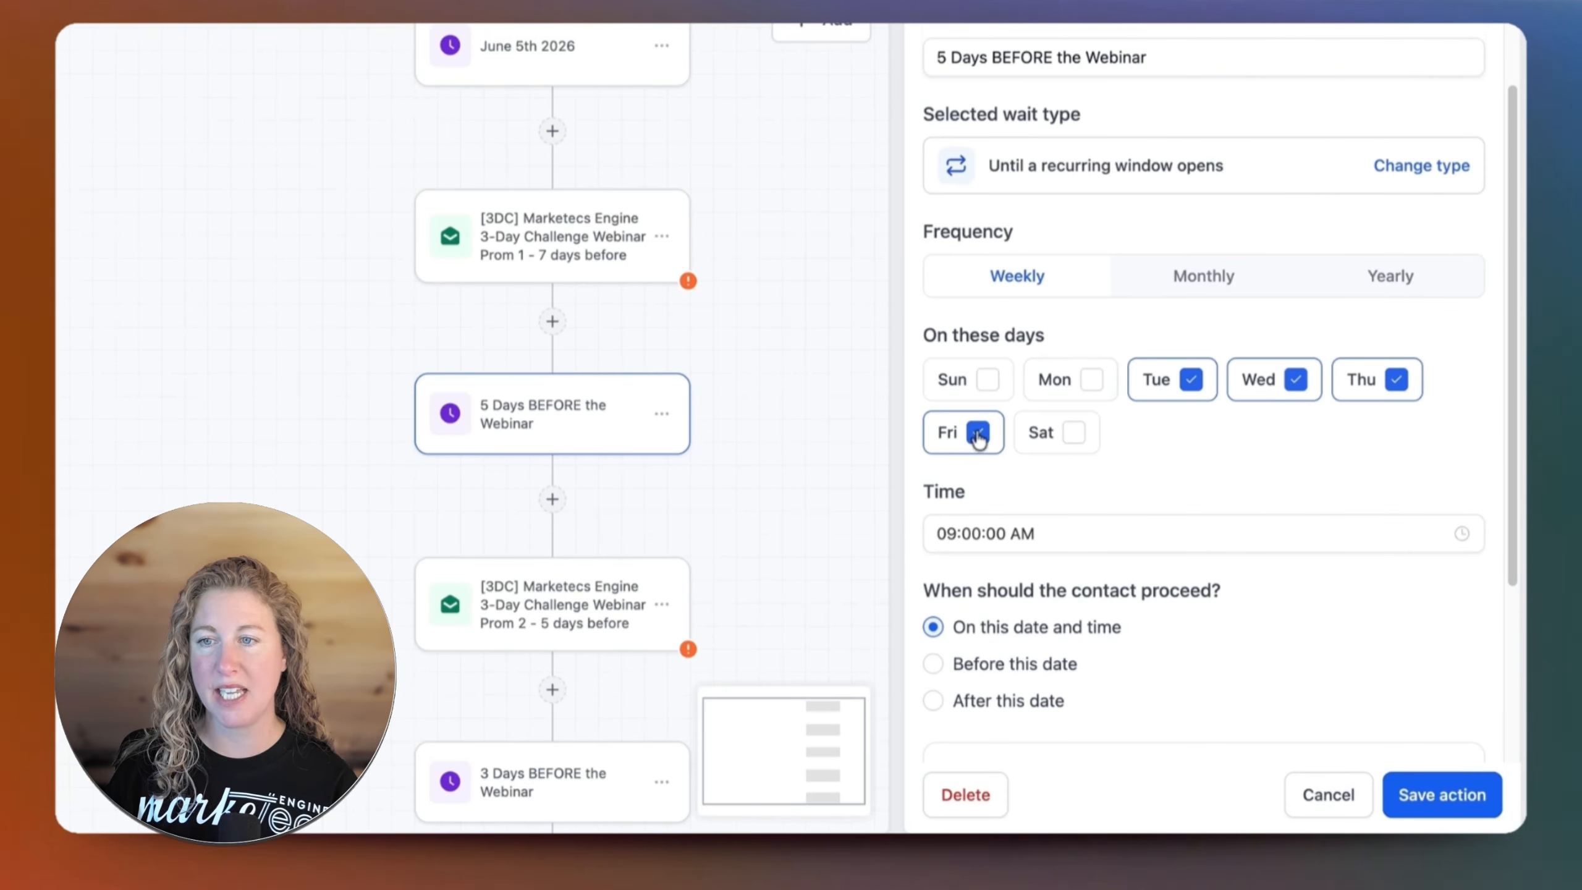
{"action": "left_click", "coordinate": [1401, 382]}
{"action": "scroll", "coordinate": [1169, 530], "scroll_direction": "down", "scroll_amount": 5}
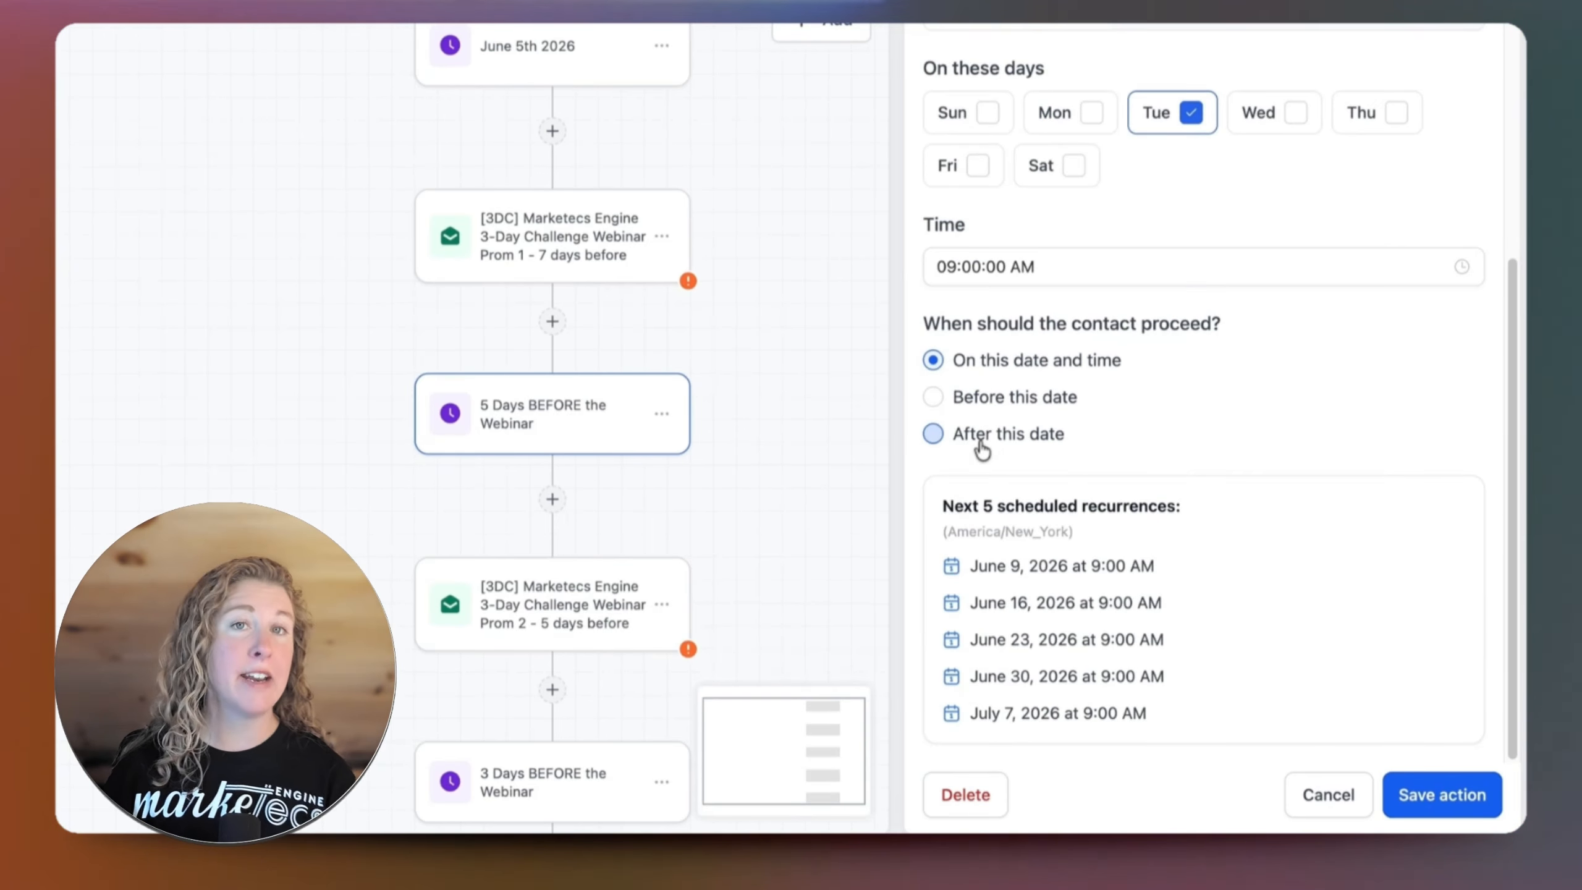
Make contacts proceed 1 hour before the scheduled recurring date and review the upcoming recurrences
{"action": "left_click", "coordinate": [932, 397]}
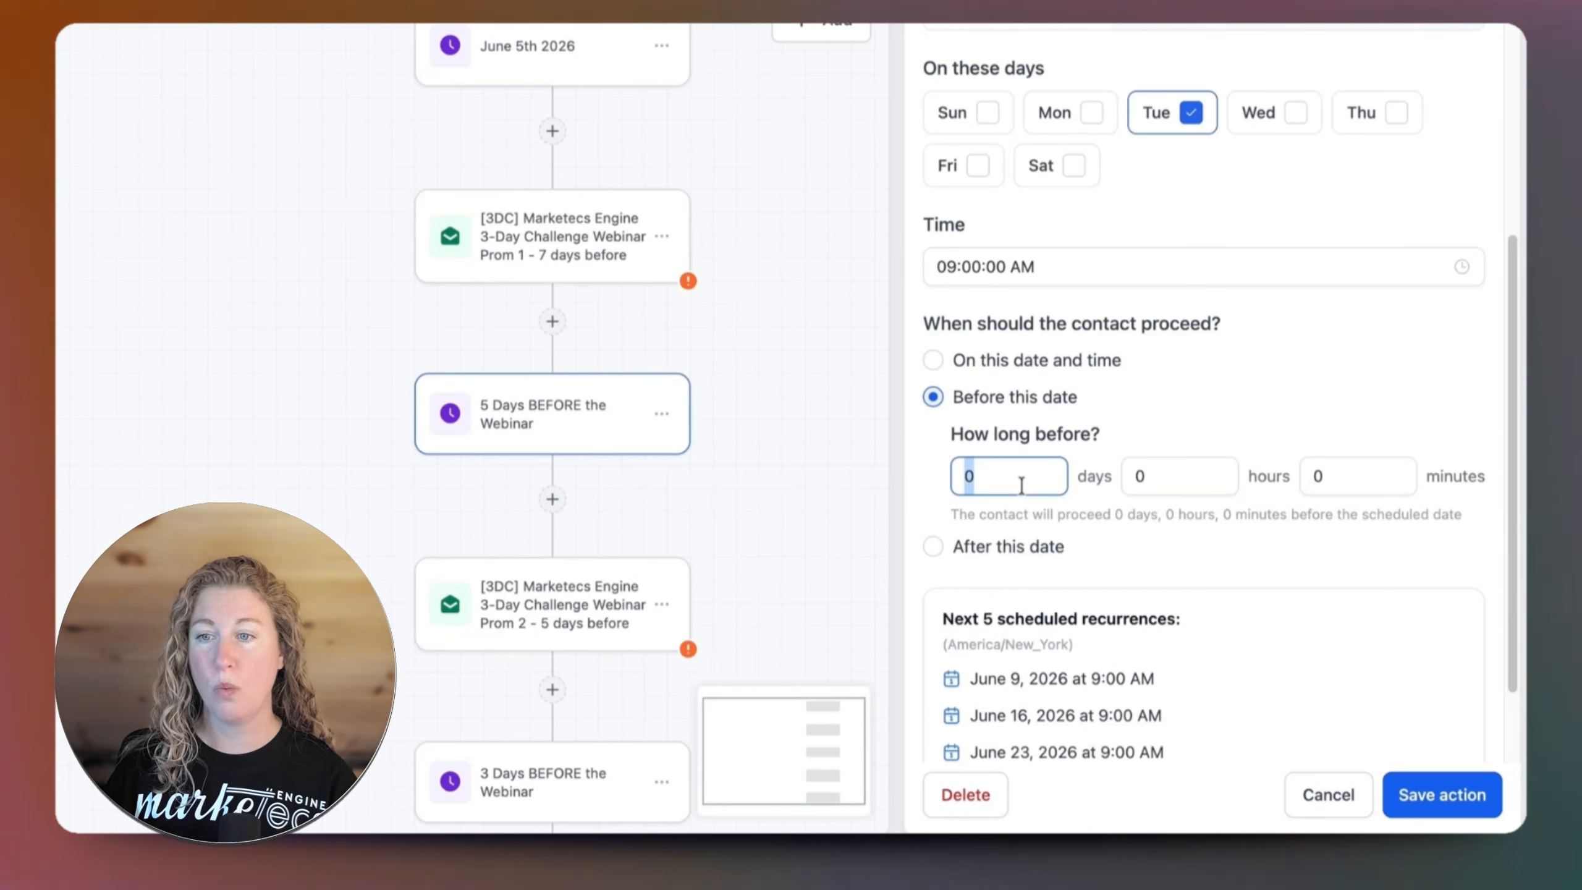
{"action": "left_click", "coordinate": [1131, 476]}
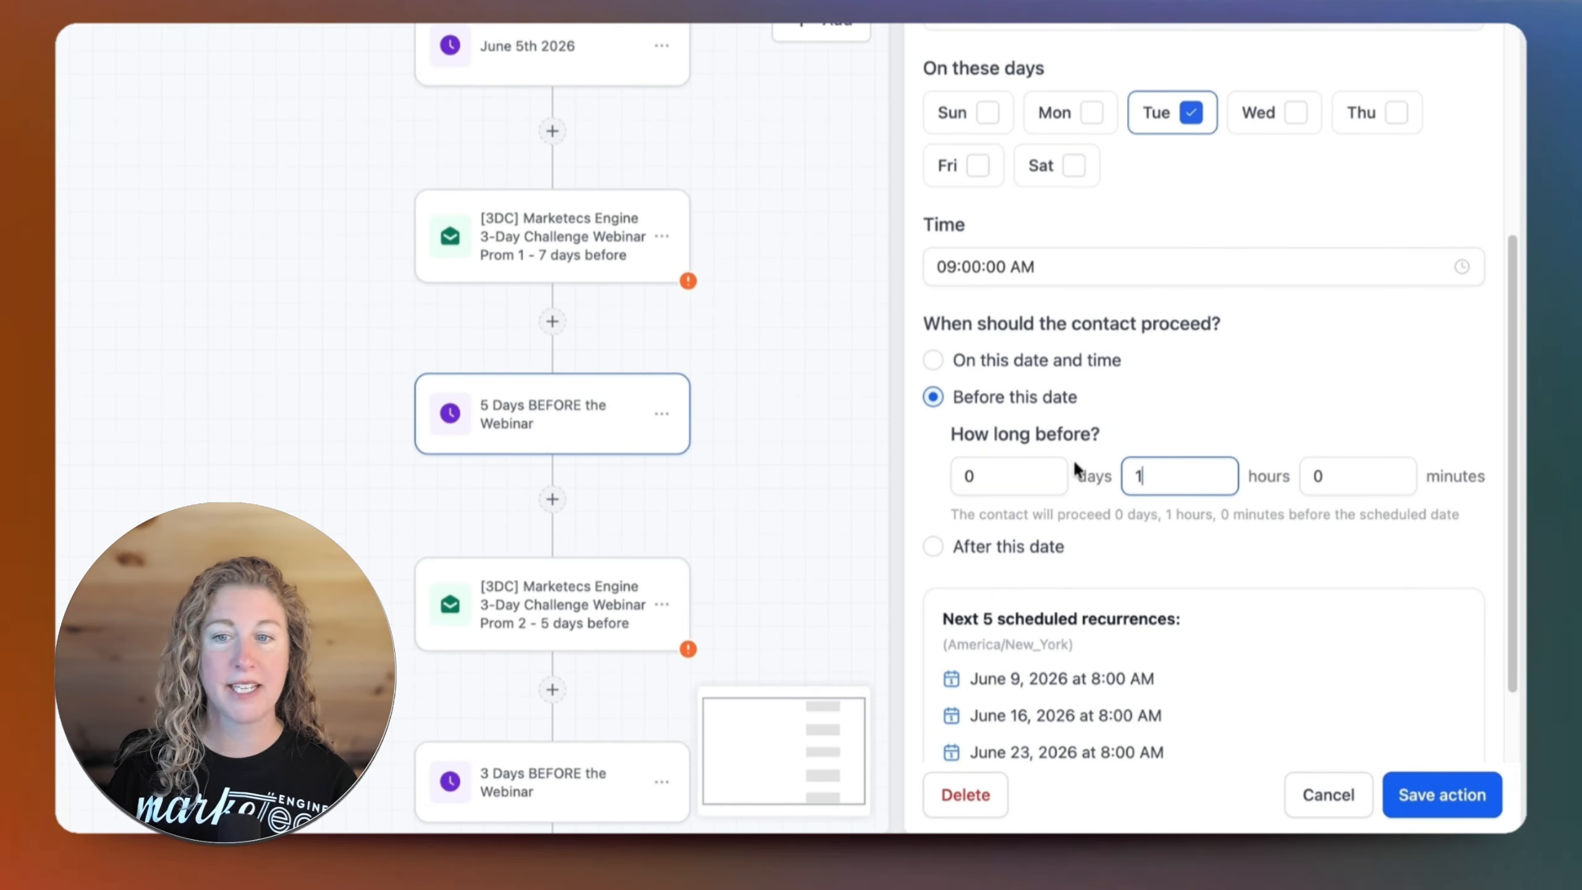
{"action": "type", "text": "1"}
{"action": "scroll", "coordinate": [1174, 537], "scroll_direction": "down", "scroll_amount": 3}
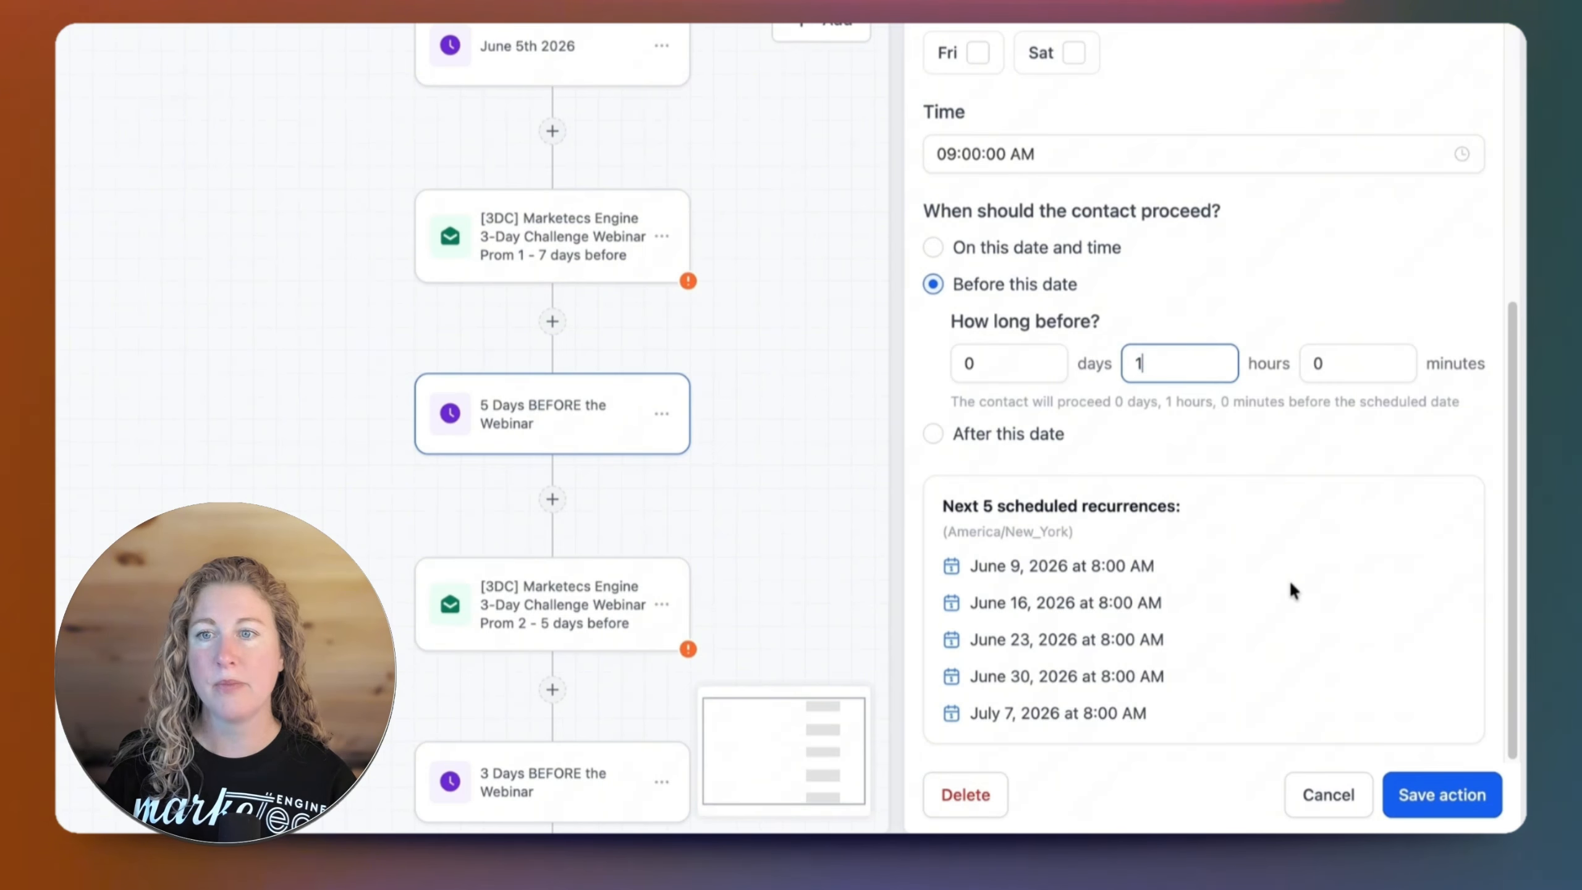
{"action": "scroll", "coordinate": [1289, 580], "scroll_direction": "up", "scroll_amount": 3}
{"action": "scroll", "coordinate": [1287, 574], "scroll_direction": "up", "scroll_amount": 5}
{"action": "scroll", "coordinate": [1255, 592], "scroll_direction": "down", "scroll_amount": 4}
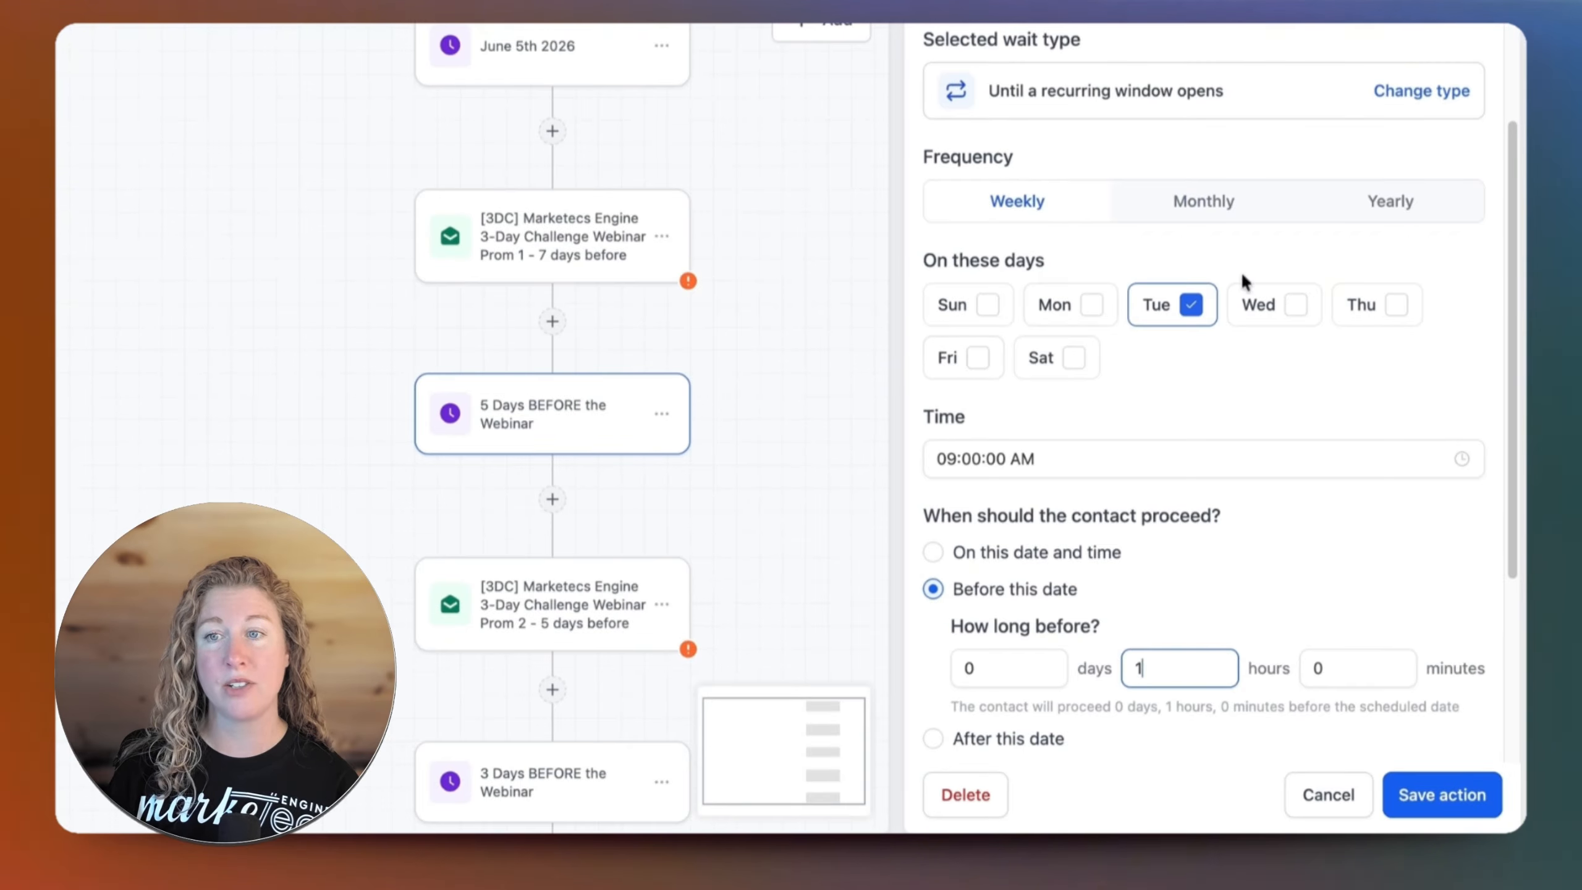
Switch the recurring wait to a Monthly frequency on the 1st and 2nd Tuesday of the month
{"action": "left_click", "coordinate": [1180, 202]}
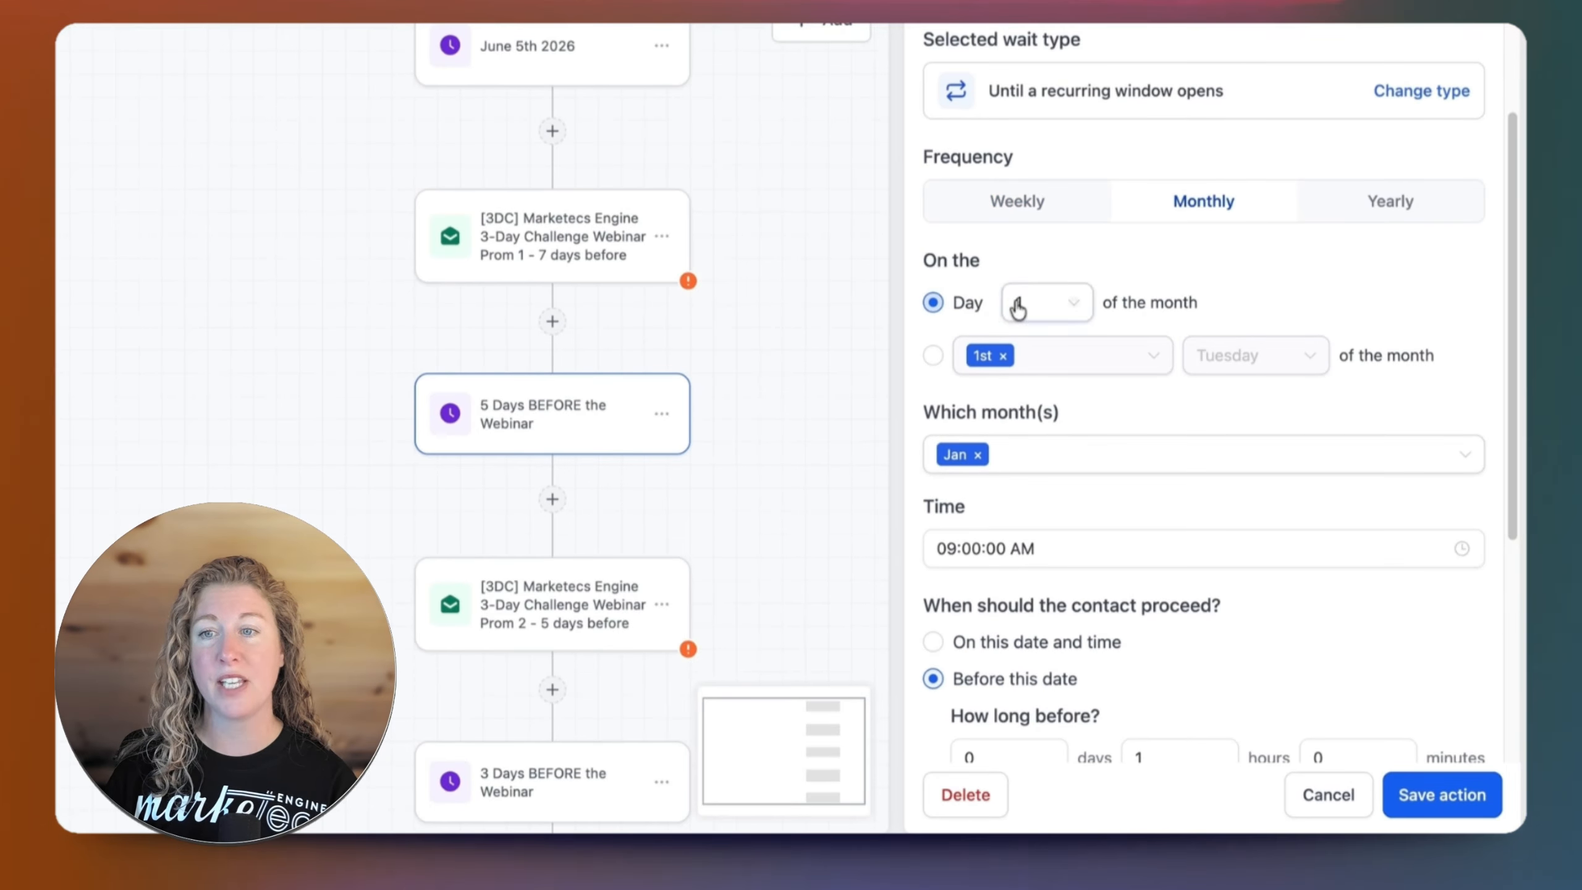
{"action": "left_click", "coordinate": [1070, 311]}
{"action": "left_click", "coordinate": [1063, 309]}
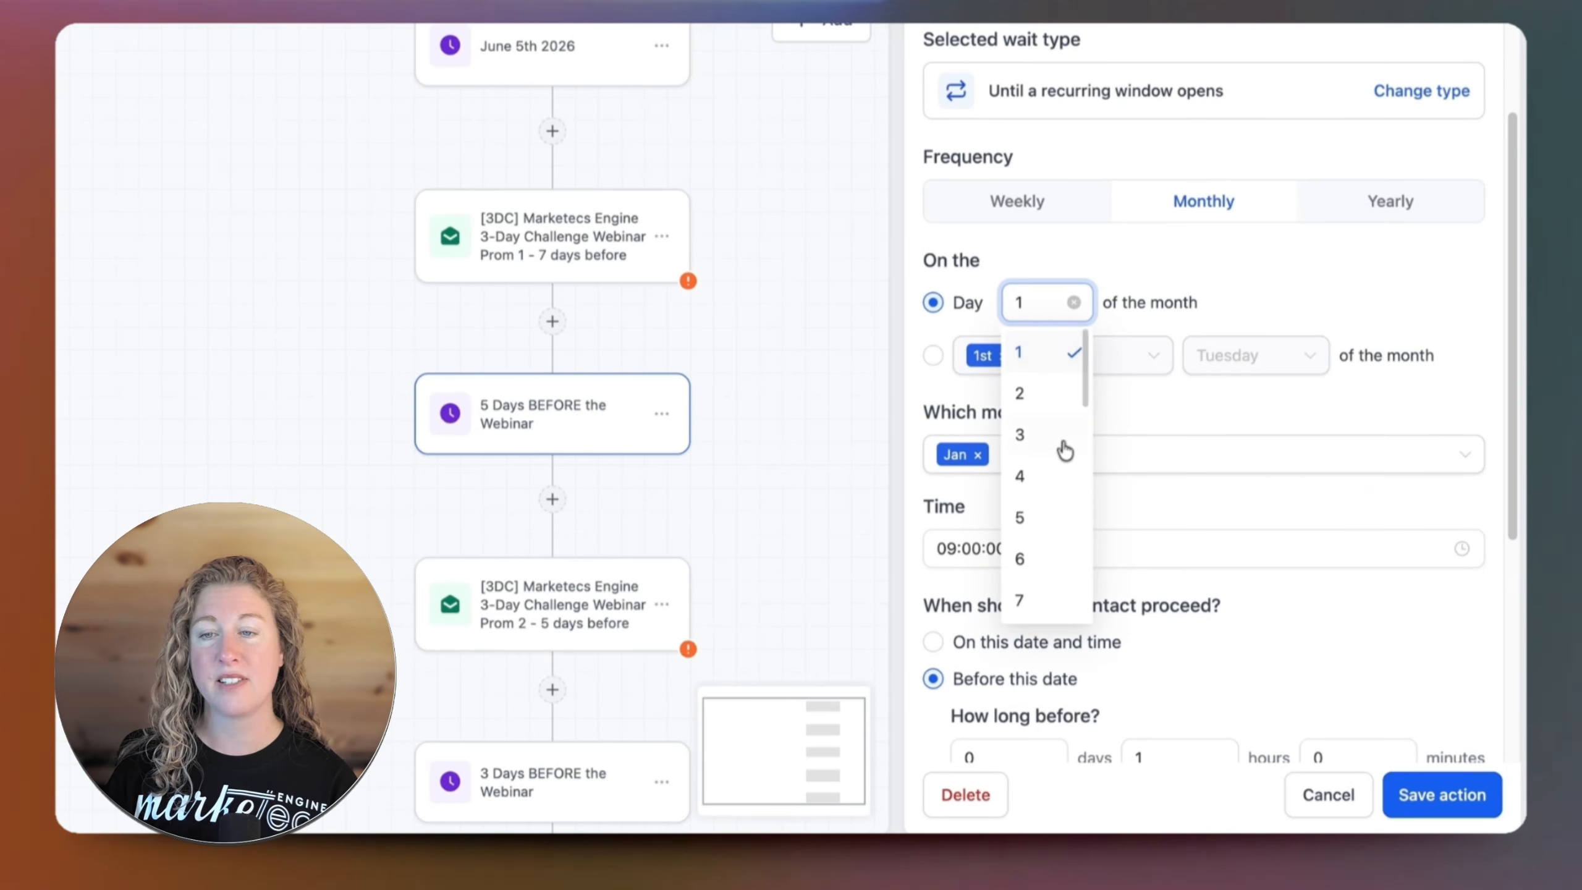
{"action": "scroll", "coordinate": [1022, 514], "scroll_direction": "down", "scroll_amount": 5}
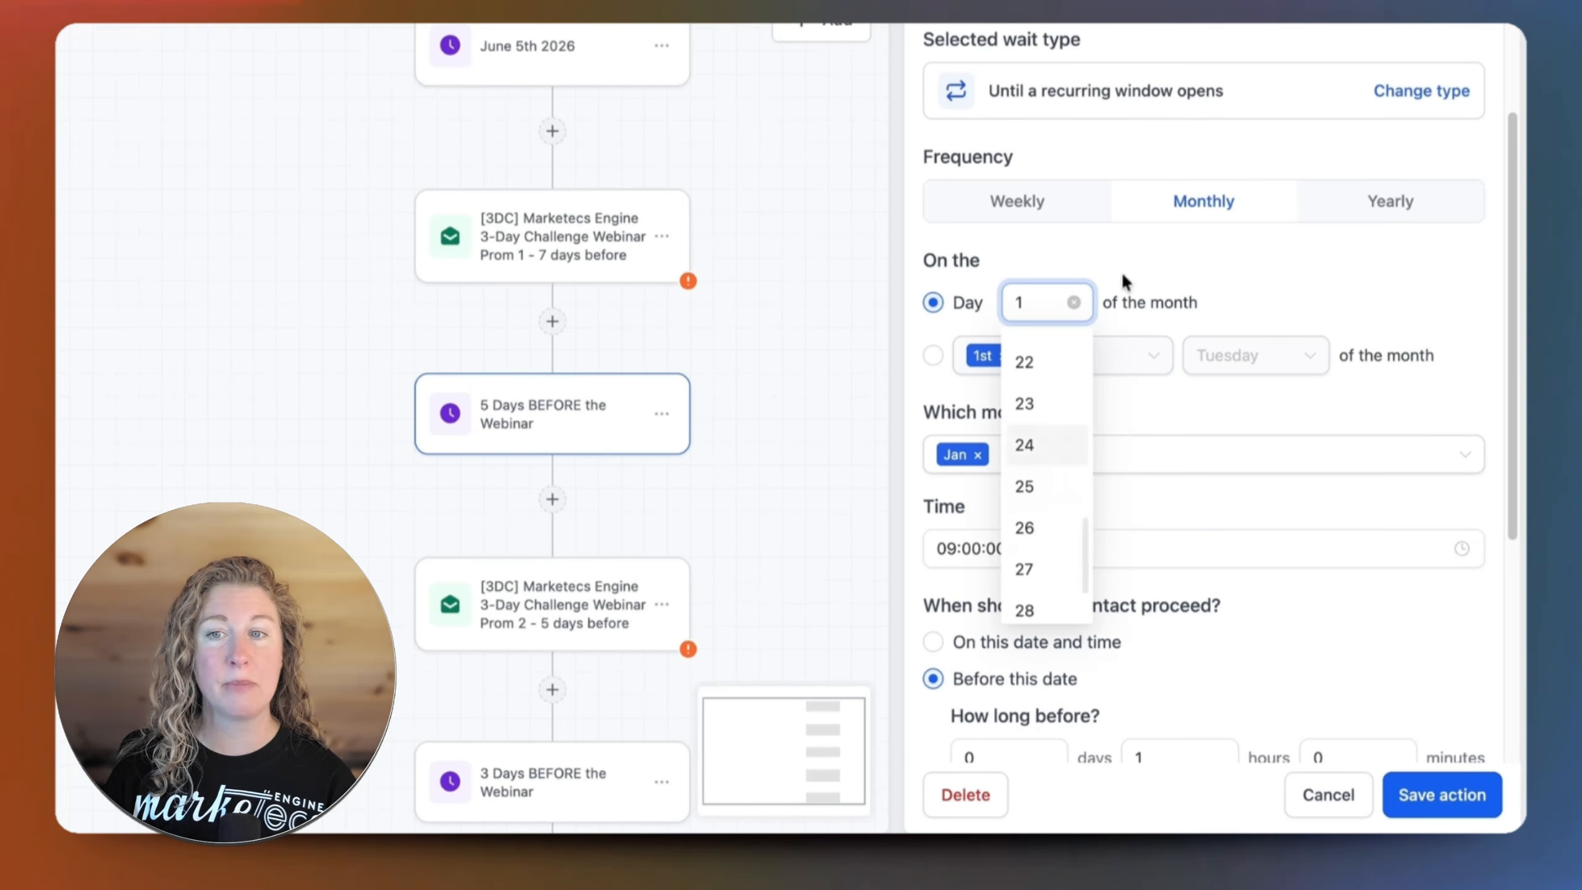
{"action": "left_click", "coordinate": [1288, 294]}
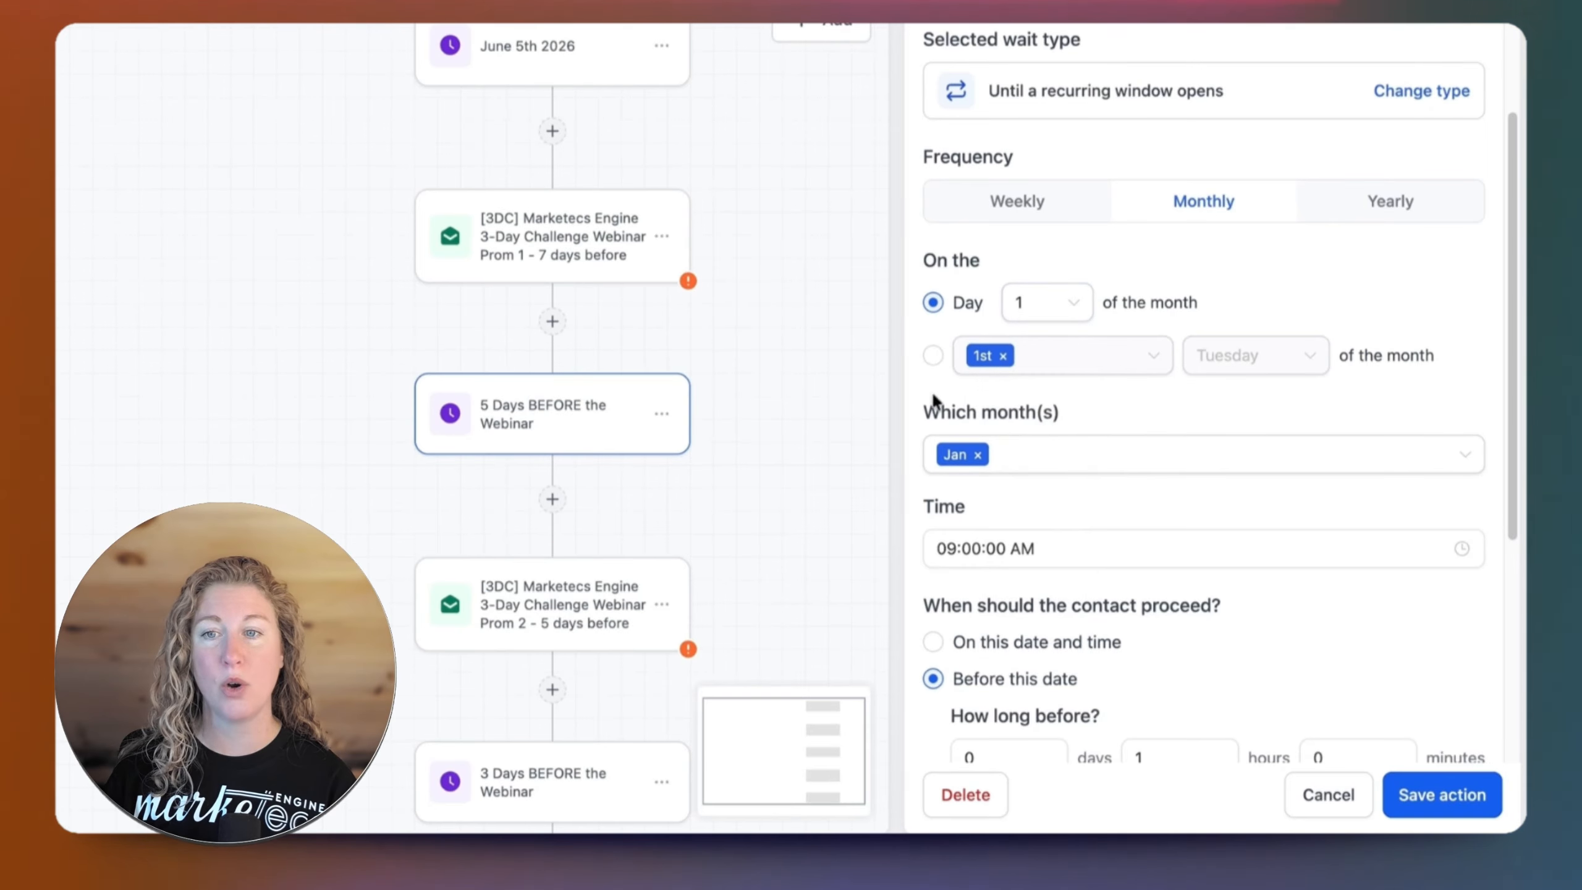
{"action": "left_click", "coordinate": [1086, 368]}
{"action": "left_click", "coordinate": [1024, 452]}
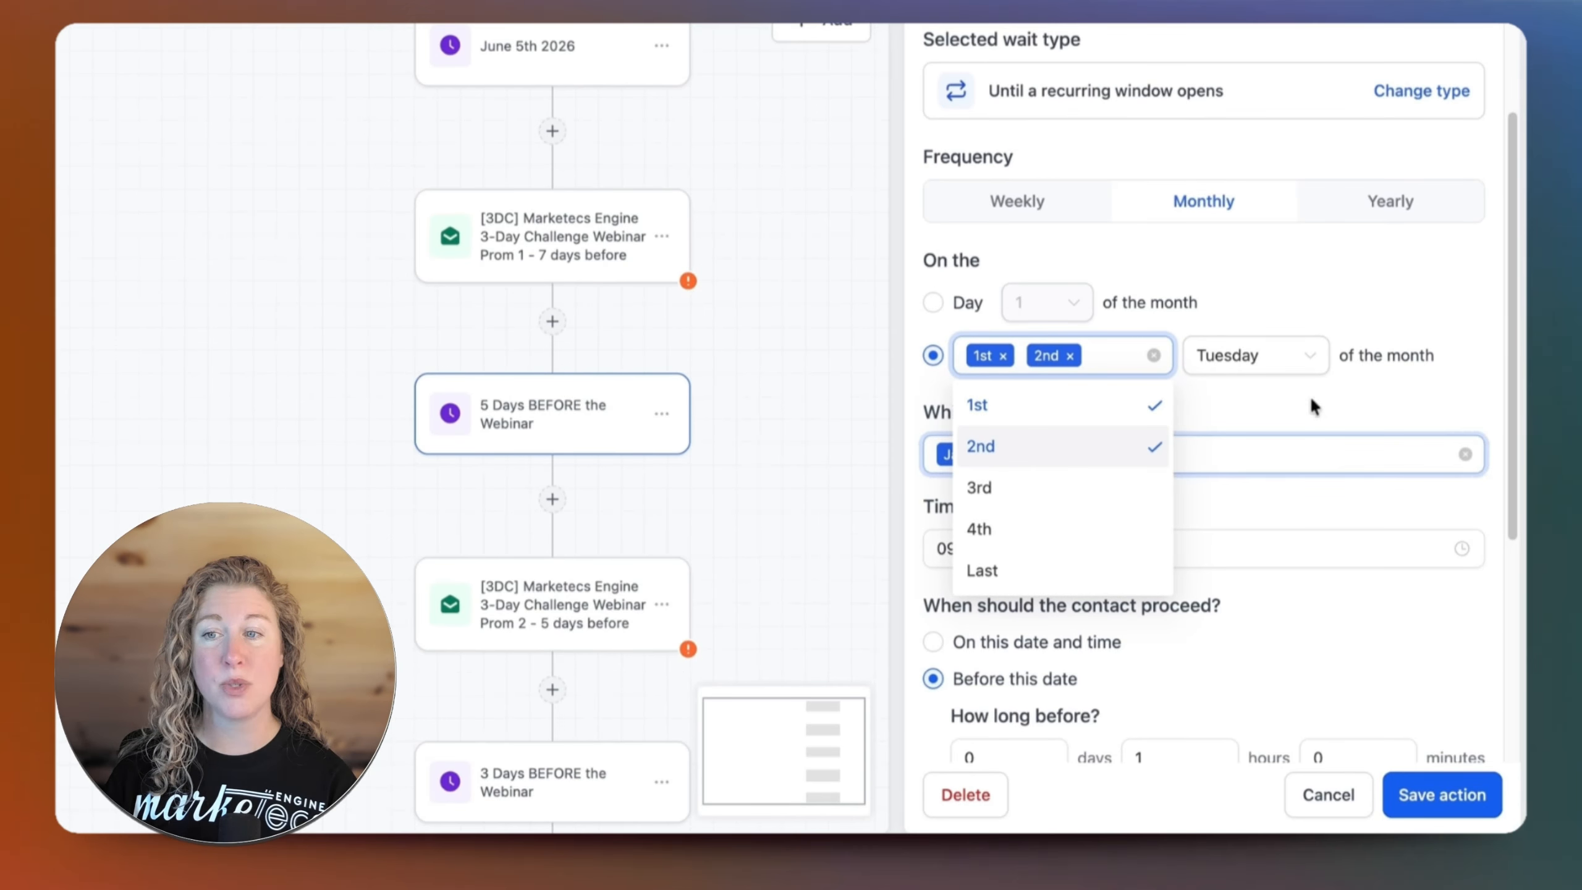
{"action": "left_click", "coordinate": [1324, 419]}
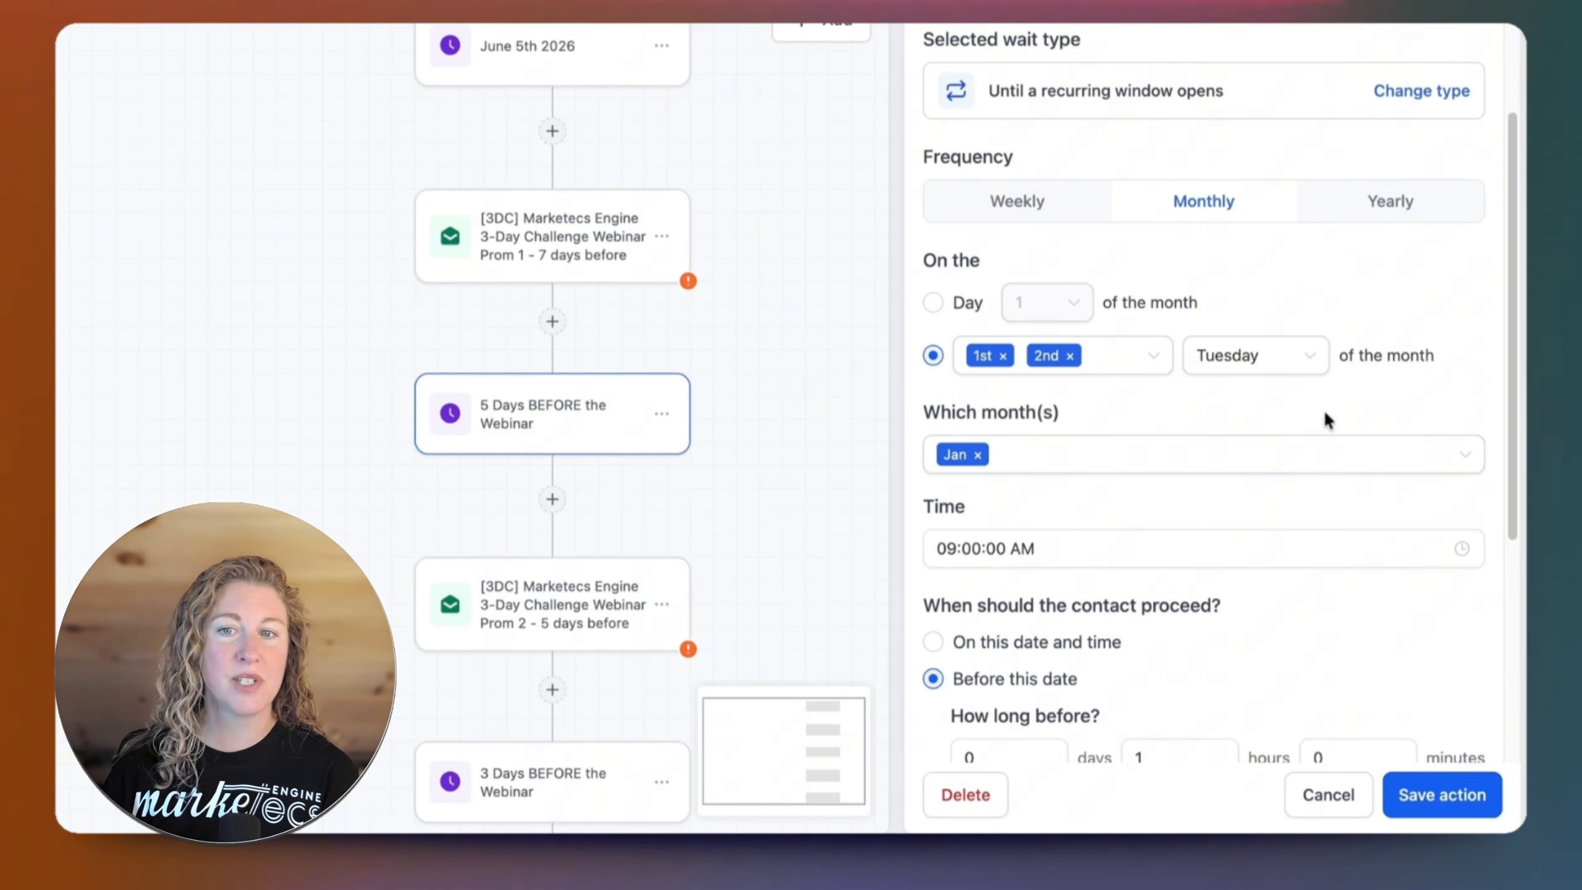
Set the monthly recurrence to Jan, Mar, May and Jul on the 2nd Tuesday only, and review the settings
{"action": "left_click", "coordinate": [1208, 459]}
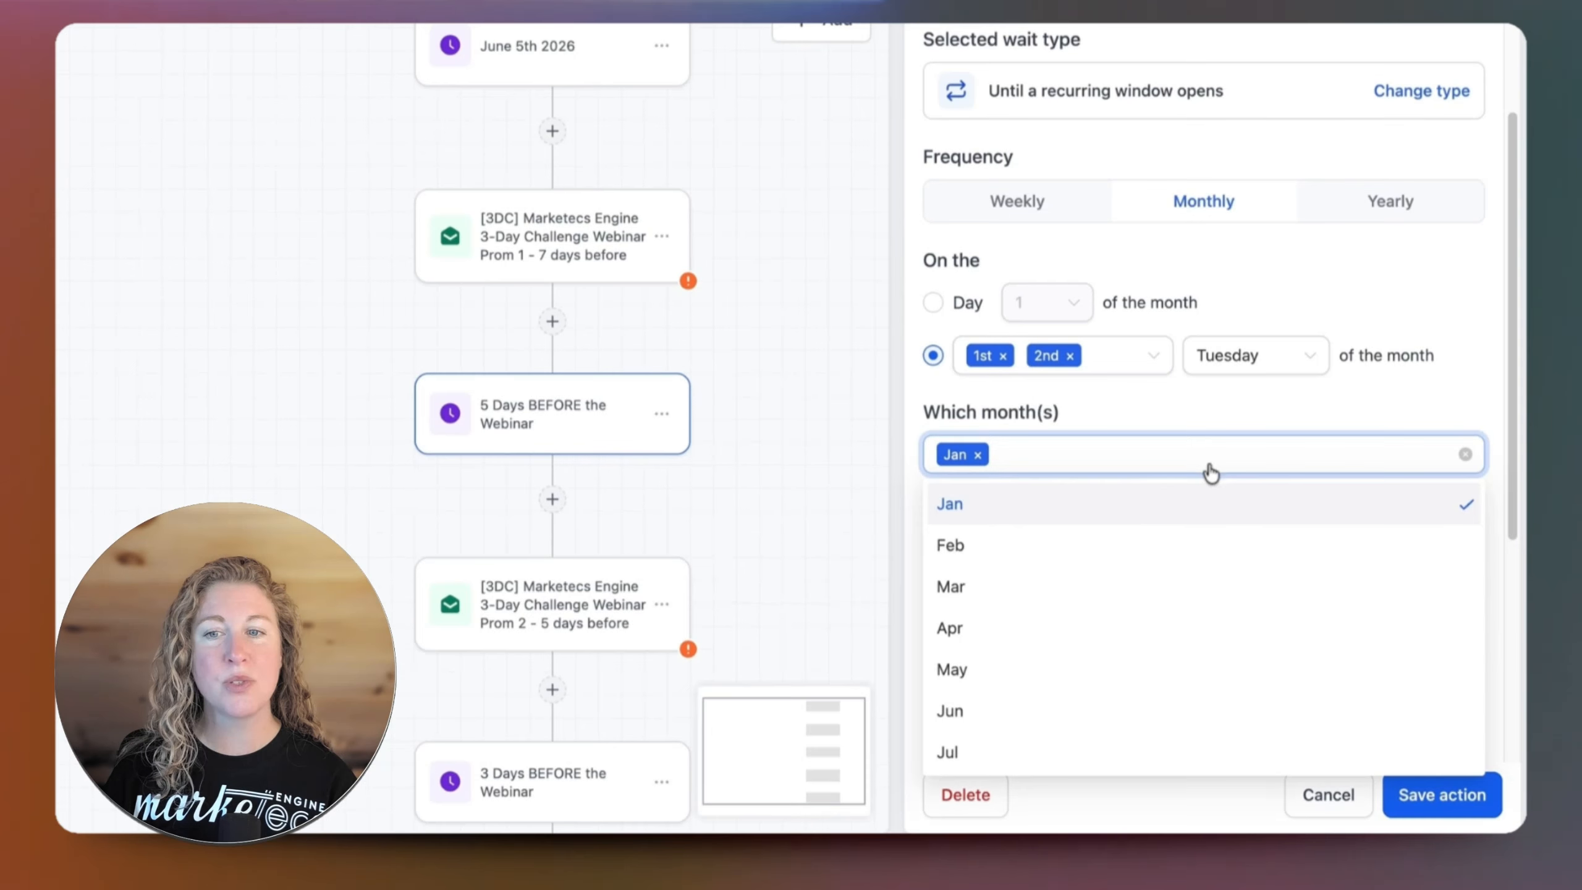
{"action": "left_click", "coordinate": [962, 670]}
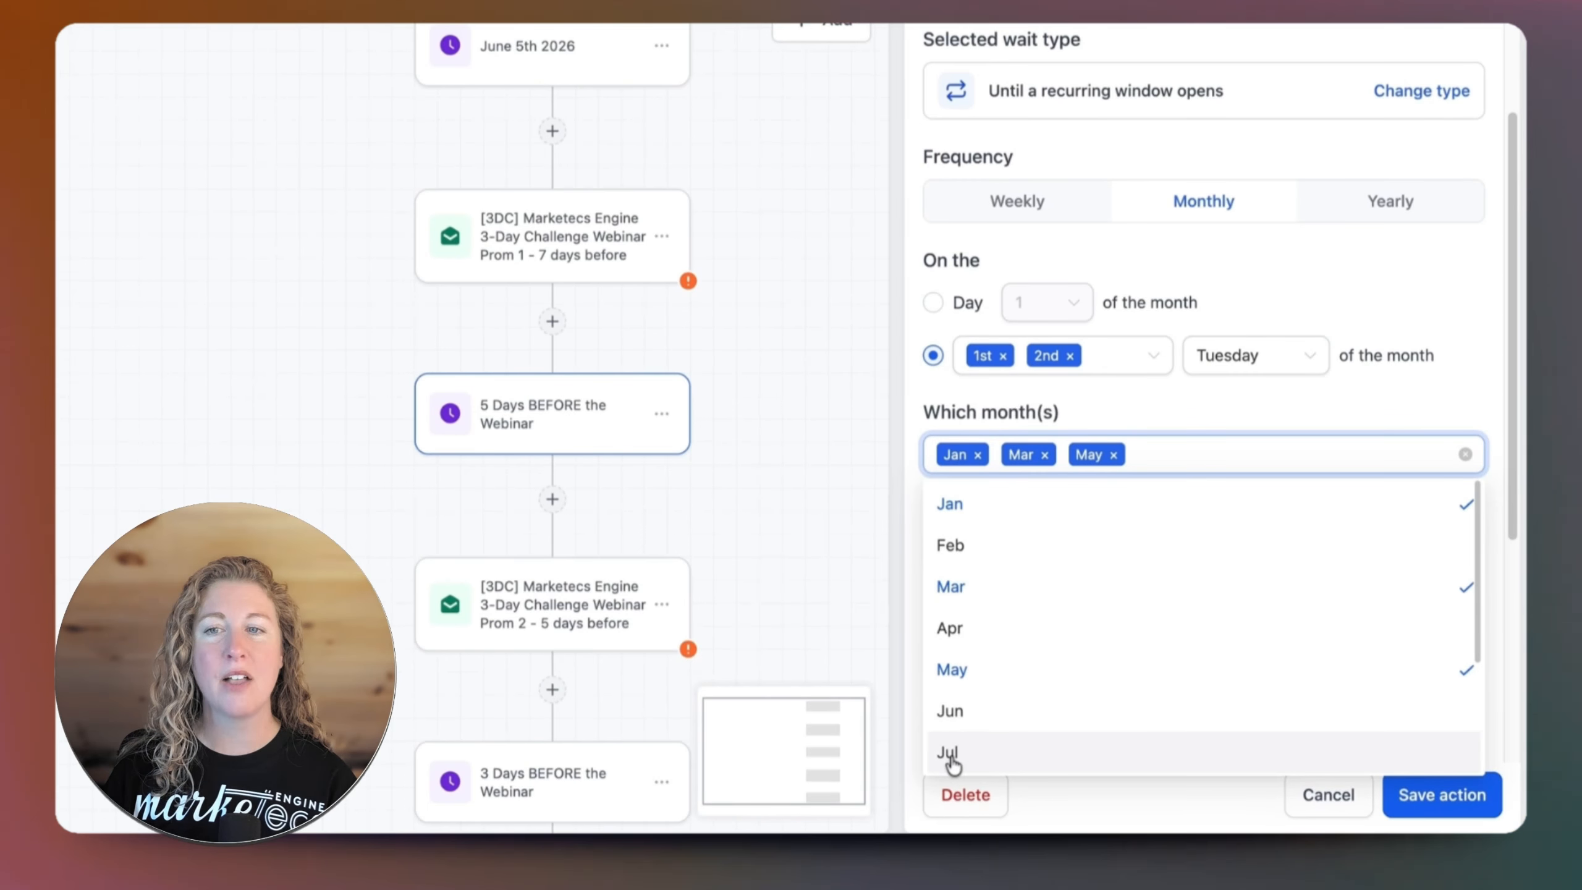
{"action": "left_click", "coordinate": [947, 754]}
{"action": "left_click", "coordinate": [1003, 356]}
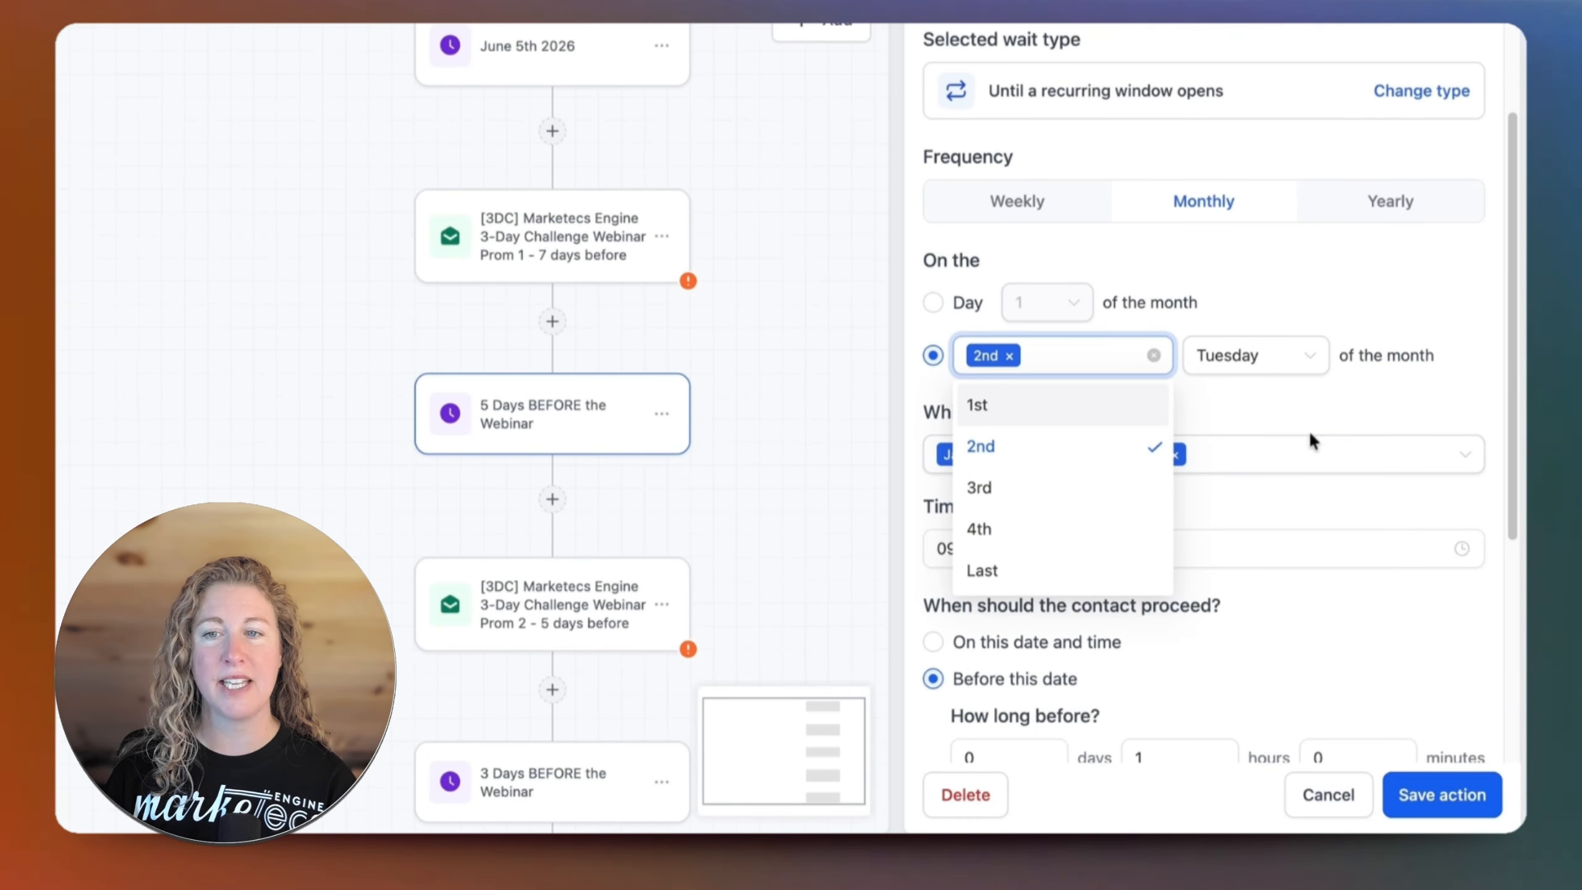
{"action": "left_click", "coordinate": [1348, 424]}
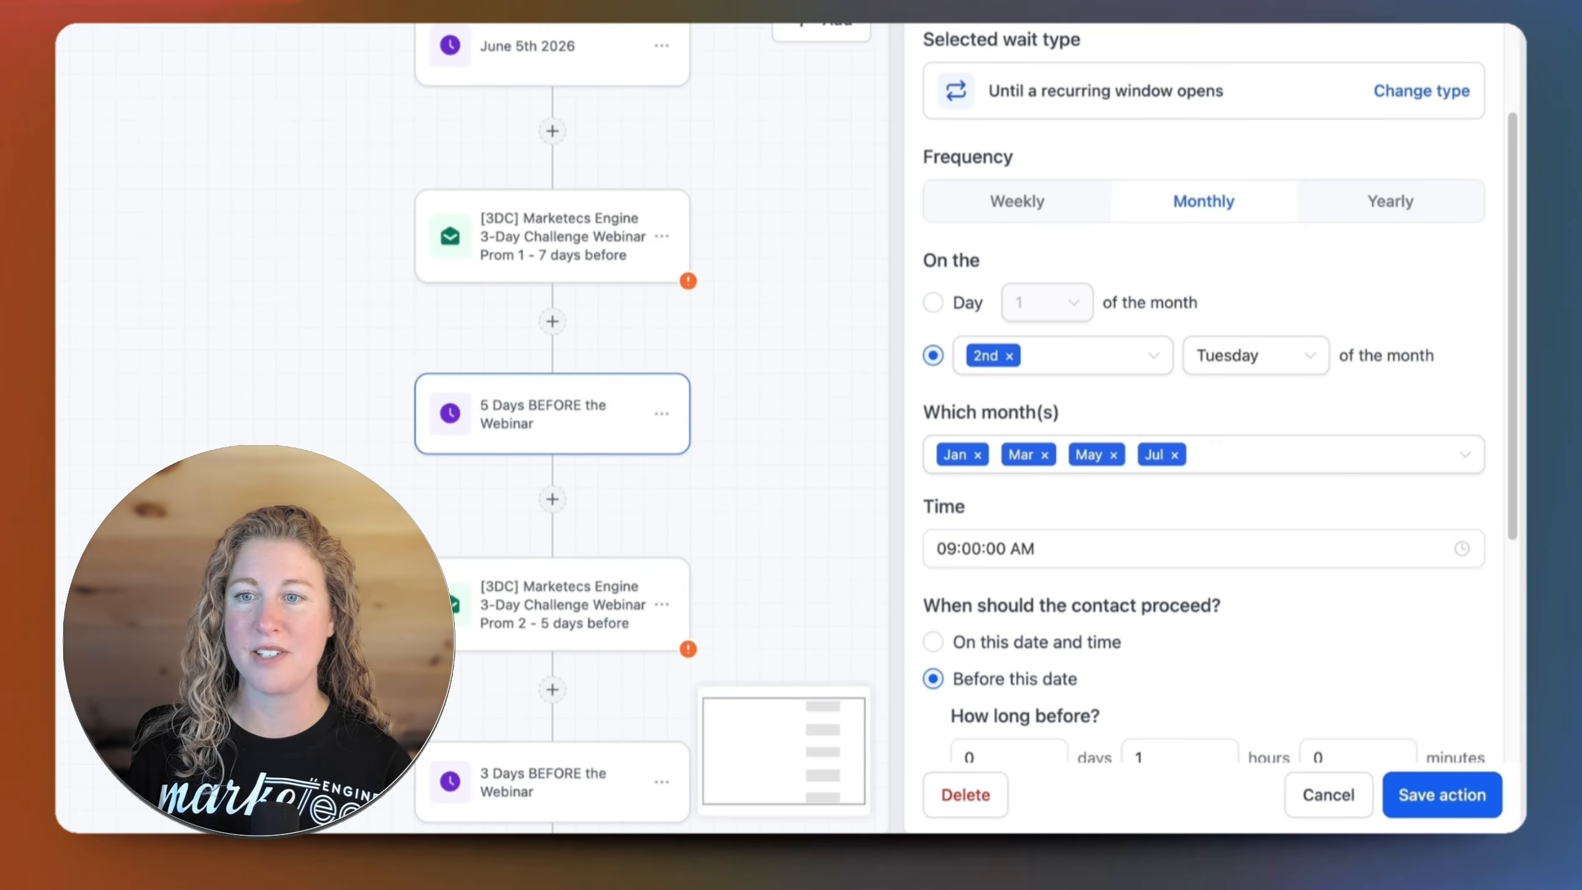
{"action": "scroll", "coordinate": [1204, 404], "scroll_direction": "down", "scroll_amount": 1}
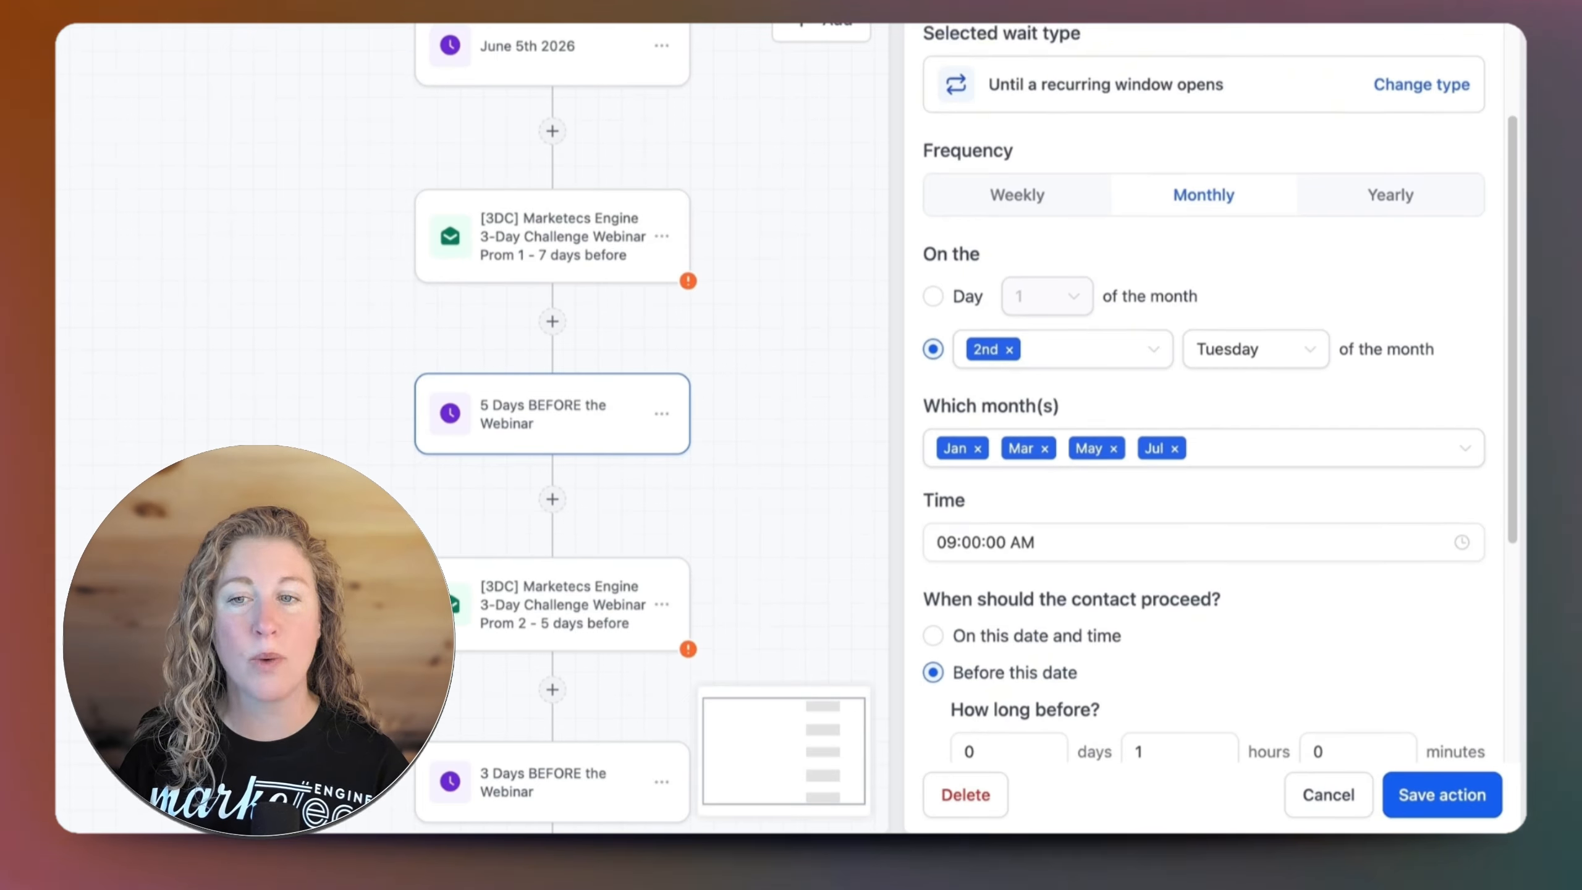
{"action": "scroll", "coordinate": [1356, 462], "scroll_direction": "down", "scroll_amount": 3}
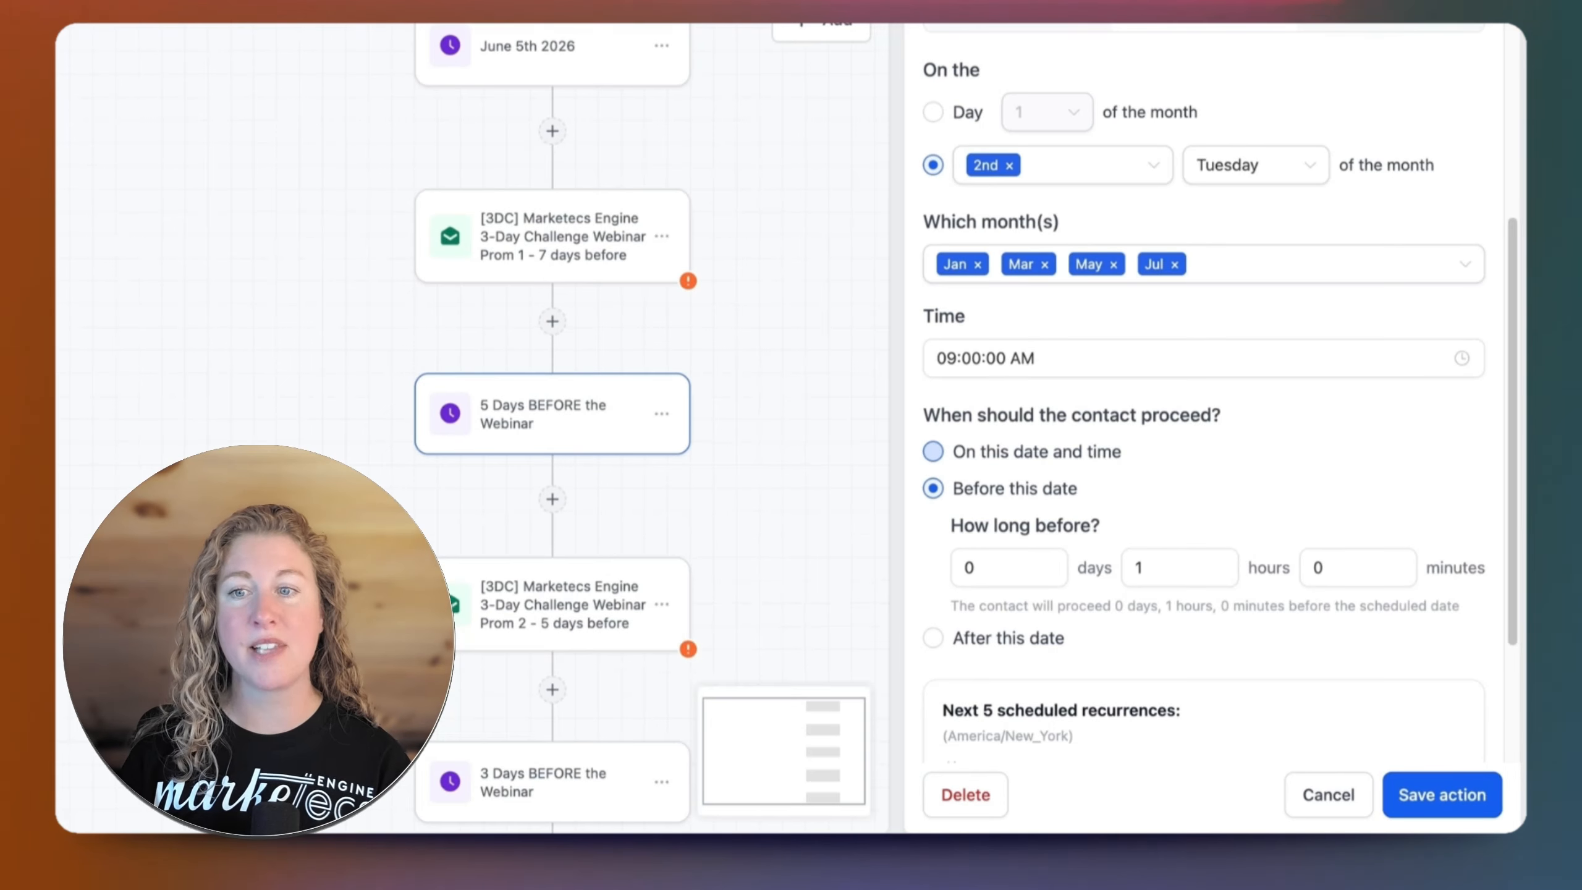
{"action": "scroll", "coordinate": [1203, 436], "scroll_direction": "down", "scroll_amount": 3}
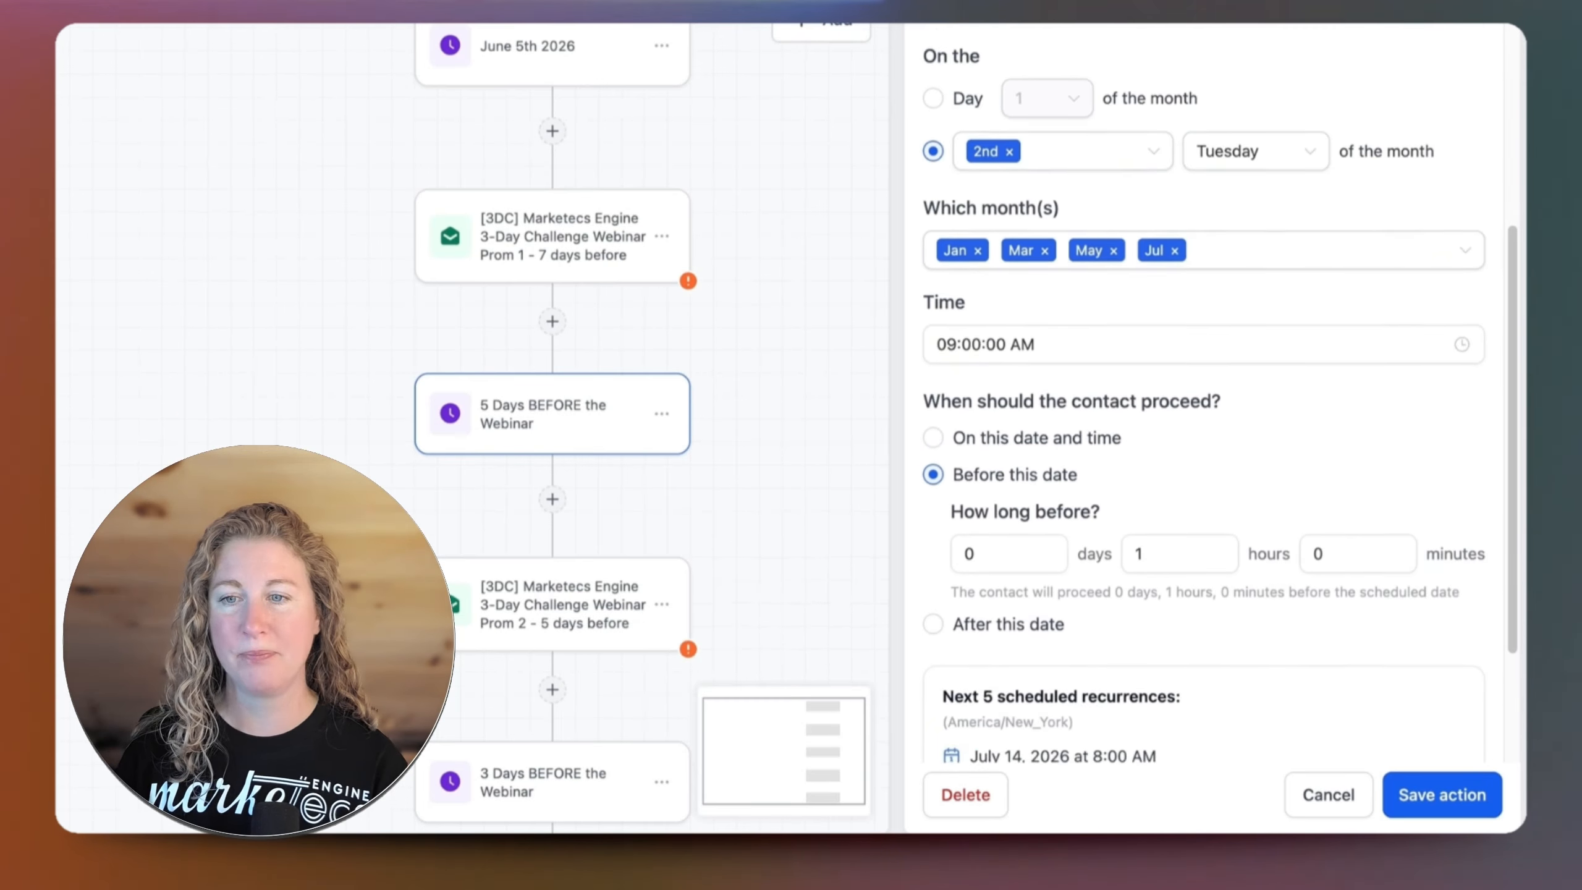
{"action": "scroll", "coordinate": [1277, 514], "scroll_direction": "up", "scroll_amount": 7}
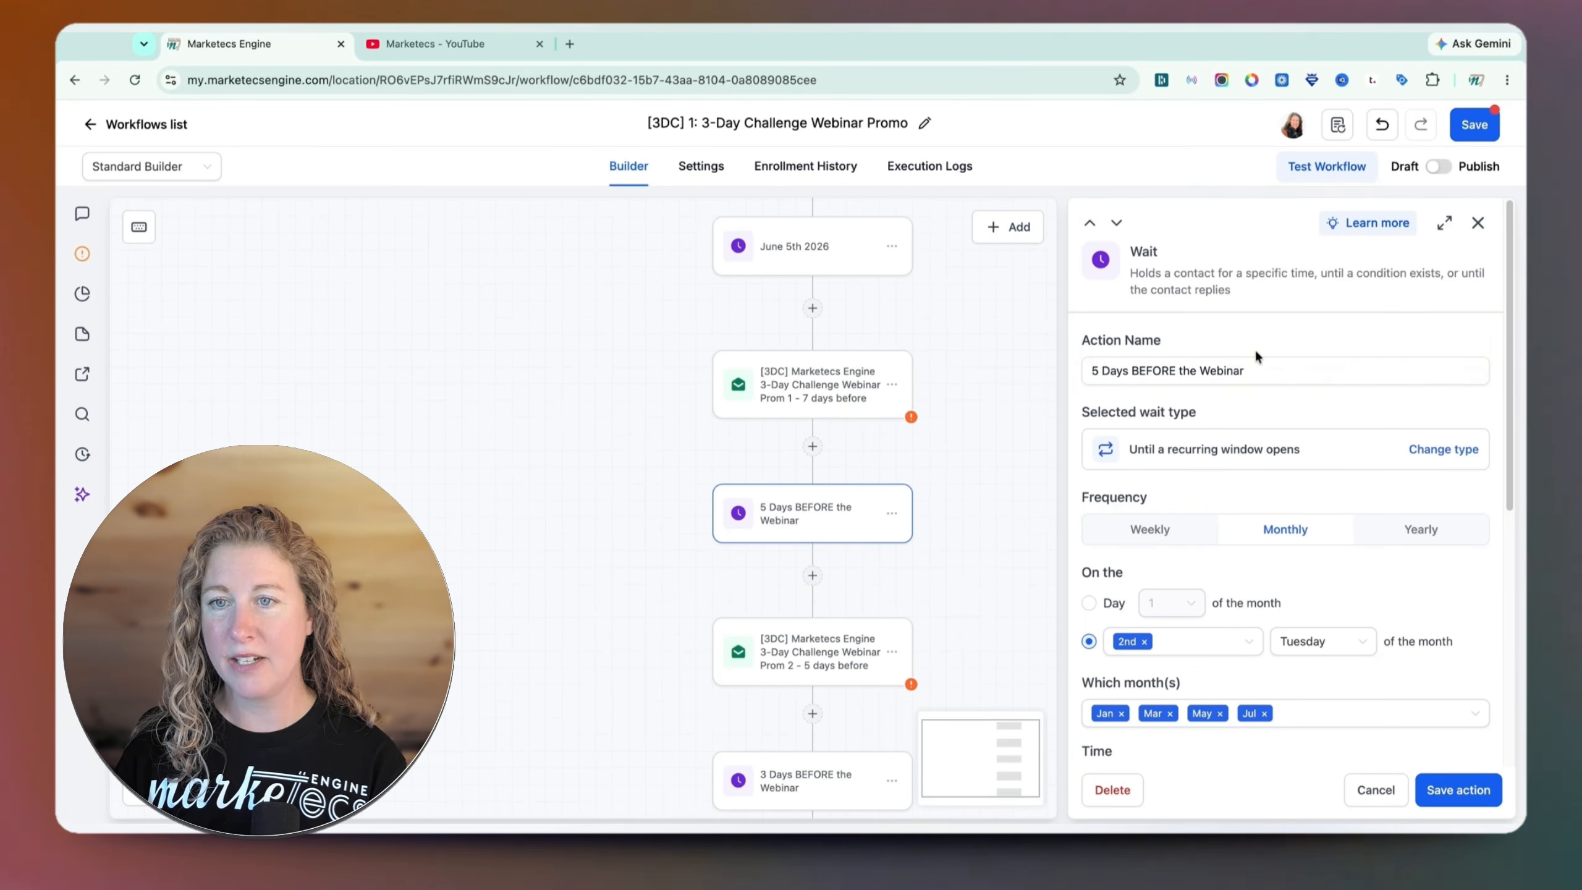
Set the 5 Days BEFORE the Webinar wait's frequency to Yearly, review its recurrences, and save the action
{"action": "triple_click", "coordinate": [1228, 372]}
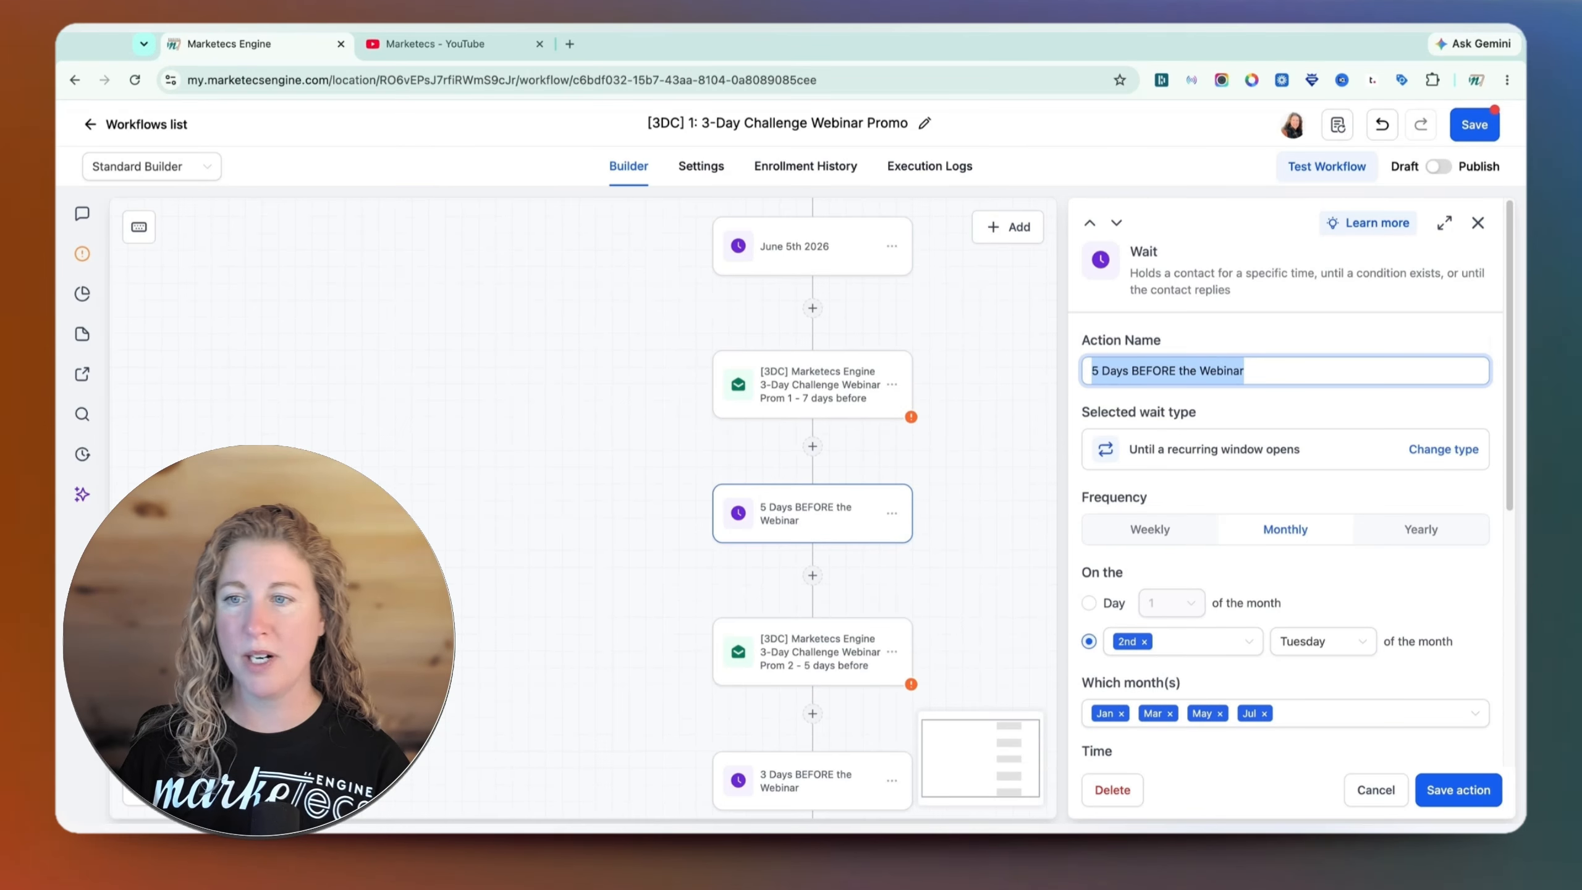
{"action": "left_click", "coordinate": [1420, 529]}
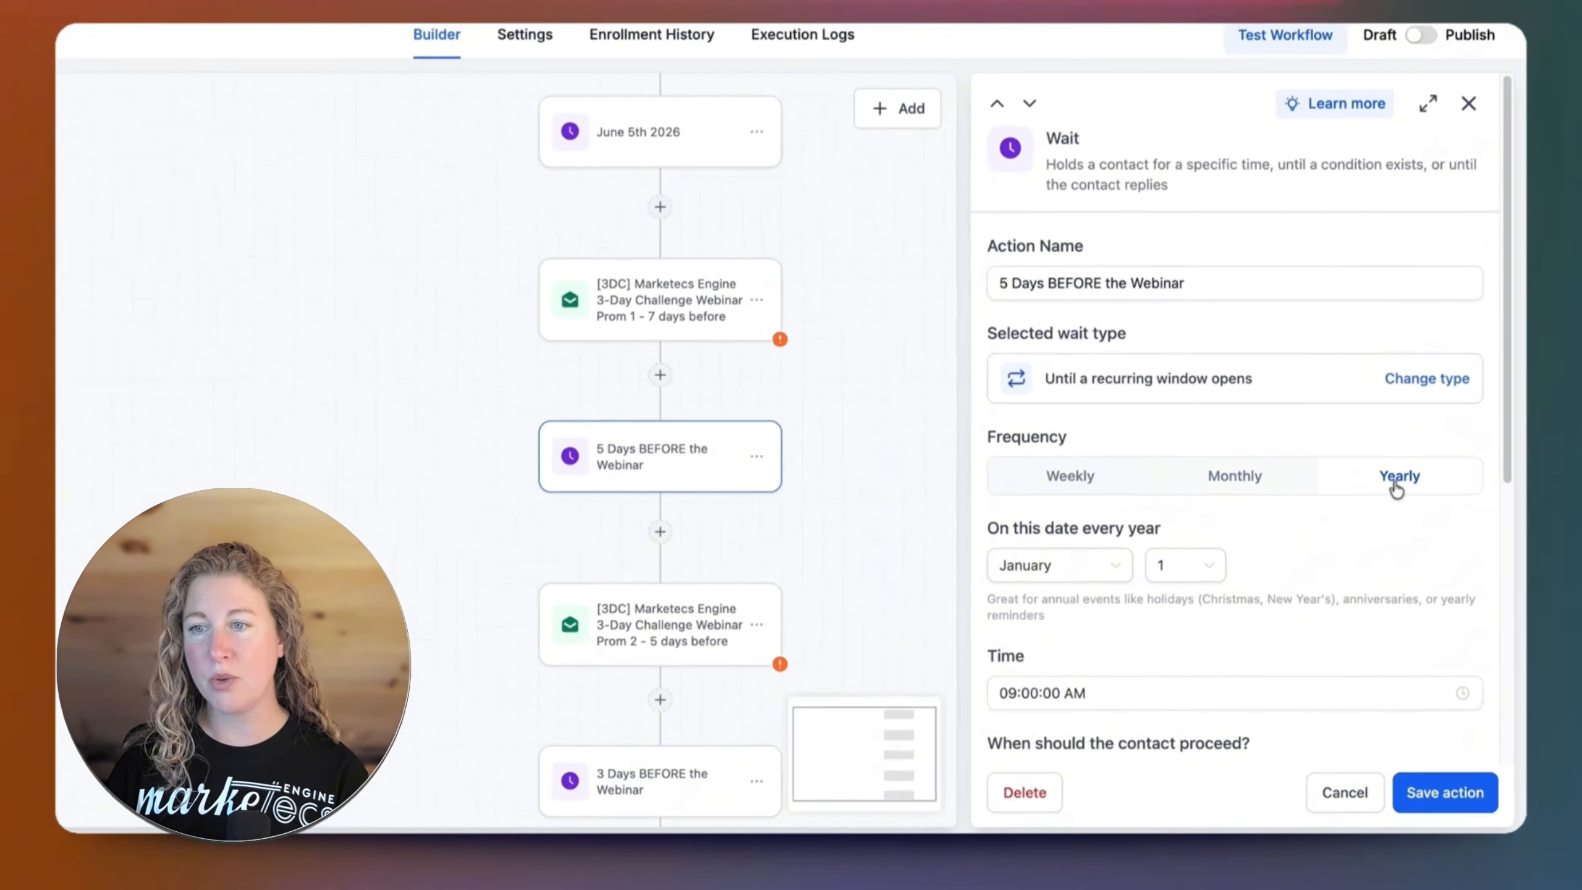
{"action": "scroll", "coordinate": [1386, 527], "scroll_direction": "down", "scroll_amount": 5}
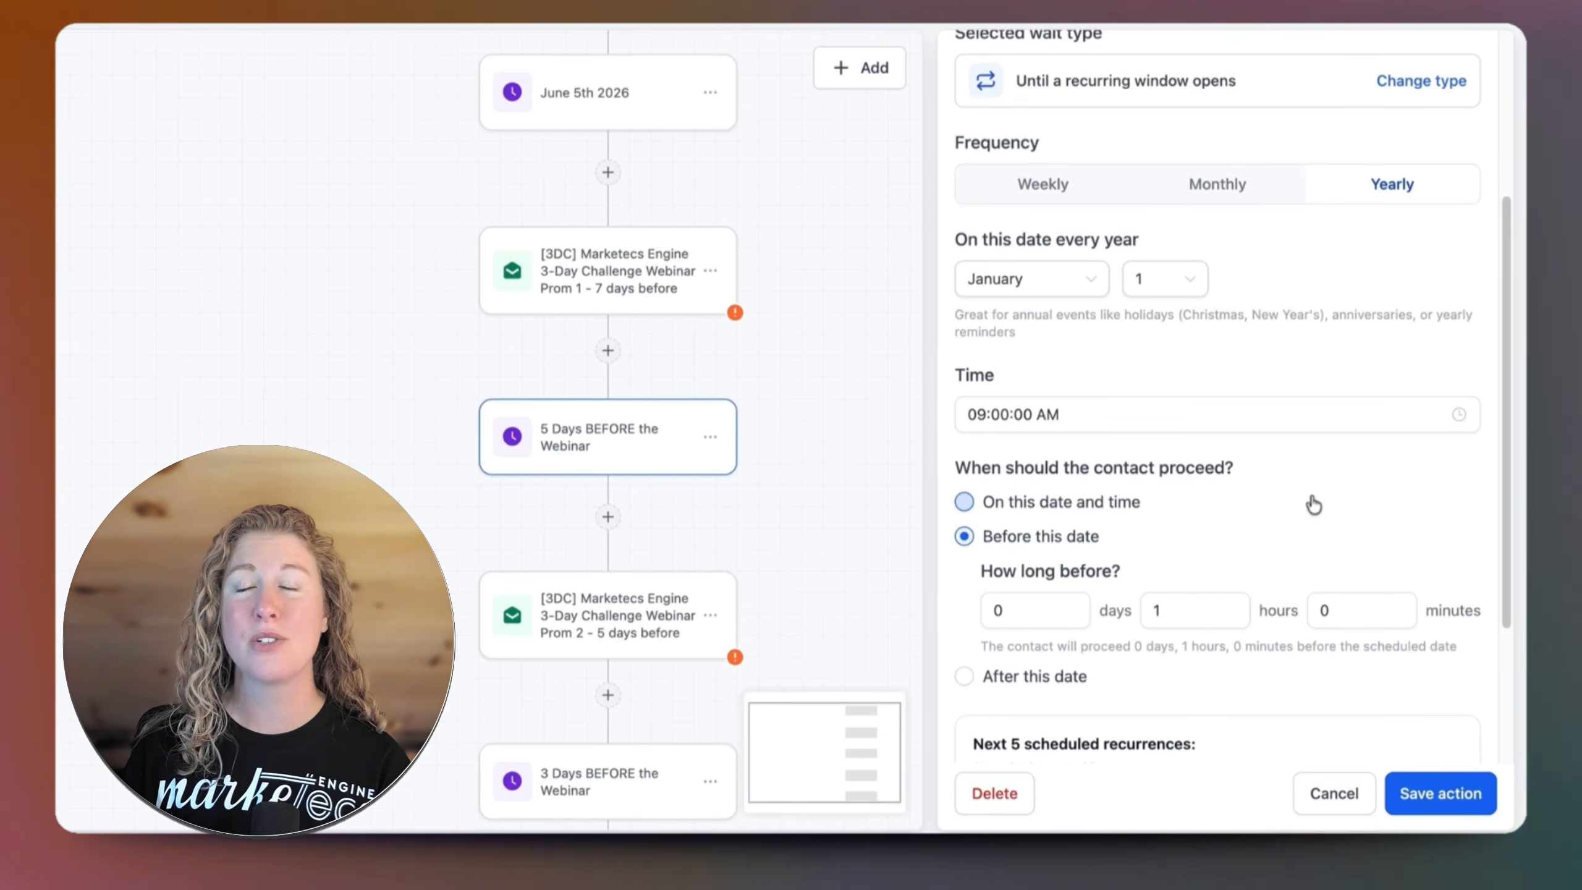
{"action": "scroll", "coordinate": [1339, 748], "scroll_direction": "down", "scroll_amount": 3}
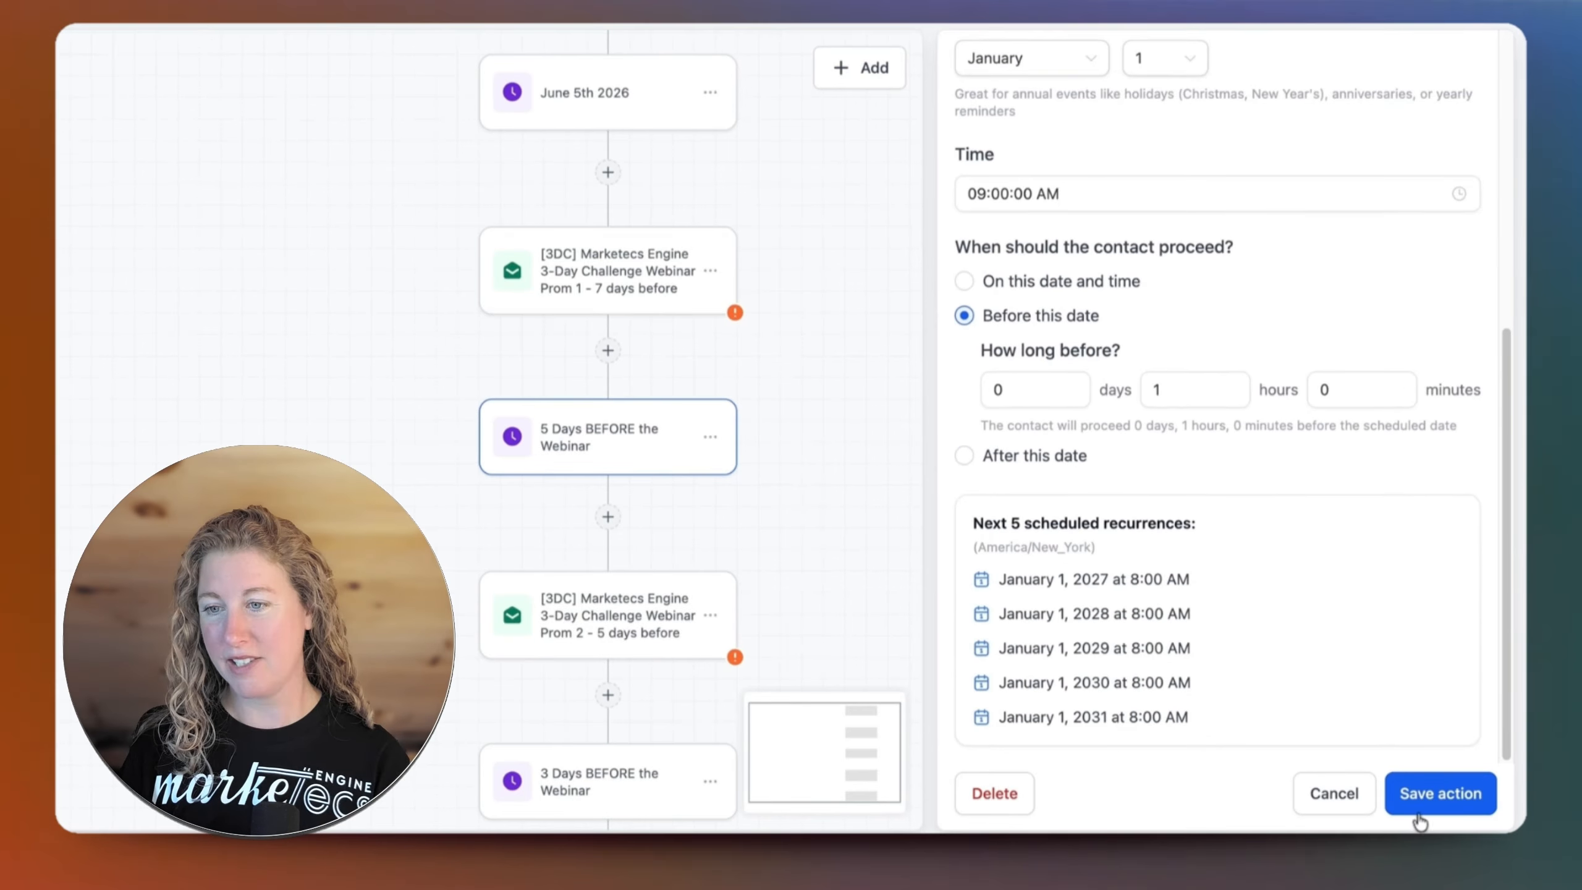
{"action": "left_click", "coordinate": [1440, 810]}
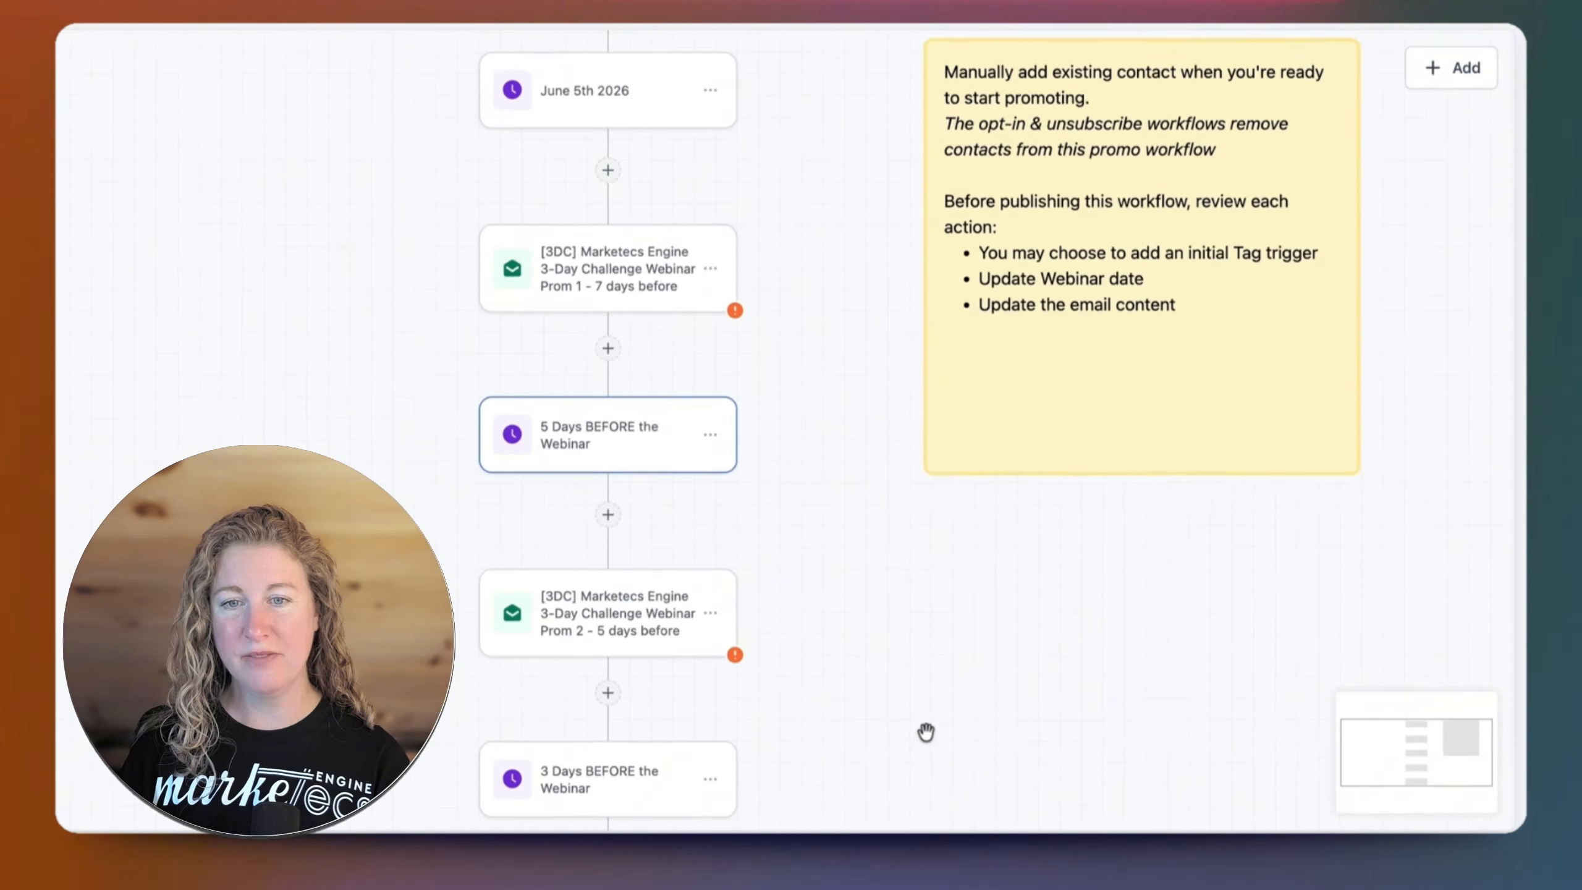
Try the "Until the contact takes a specific action" wait type on the 3 Days BEFORE the Webinar action
{"action": "scroll", "coordinate": [925, 731], "scroll_direction": "down", "scroll_amount": 3}
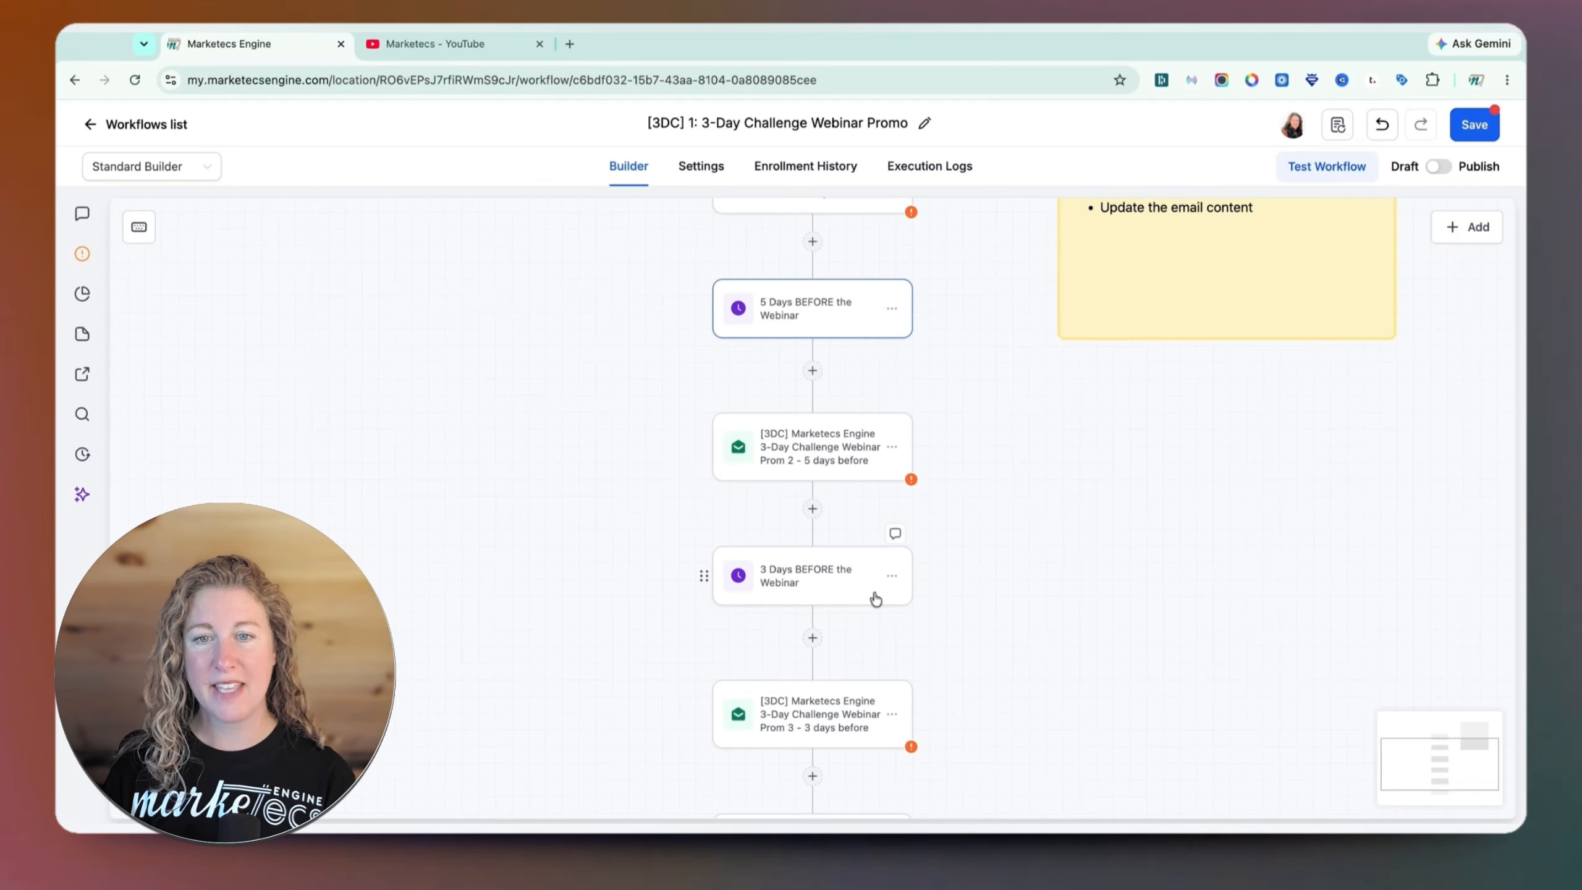
{"action": "left_click", "coordinate": [876, 597]}
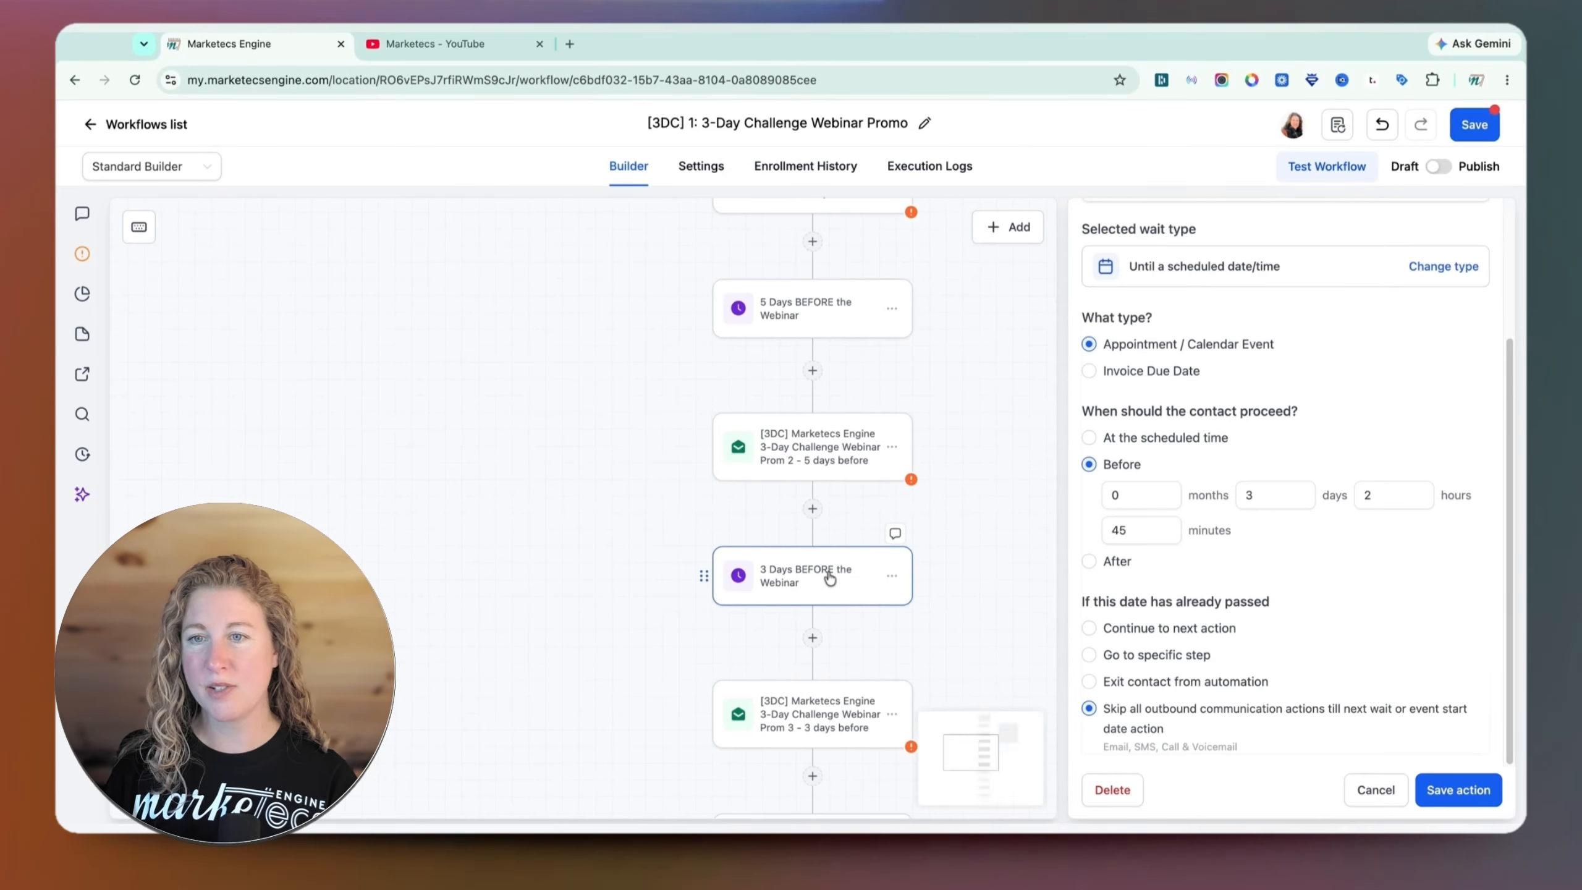
{"action": "scroll", "coordinate": [1308, 583], "scroll_direction": "up", "scroll_amount": 3}
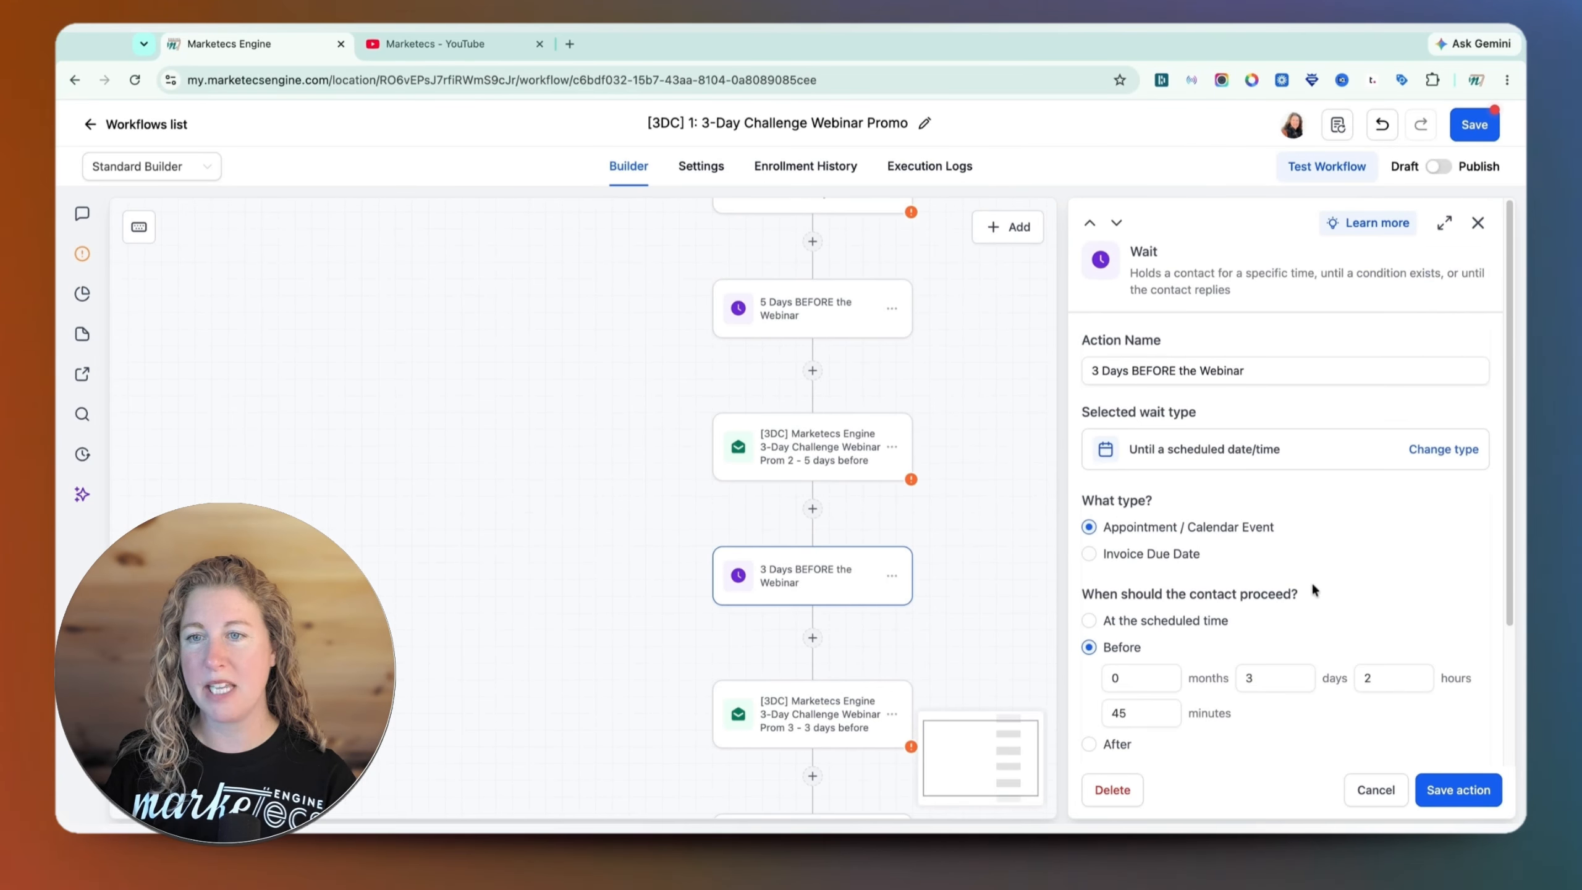
{"action": "left_click", "coordinate": [1440, 450]}
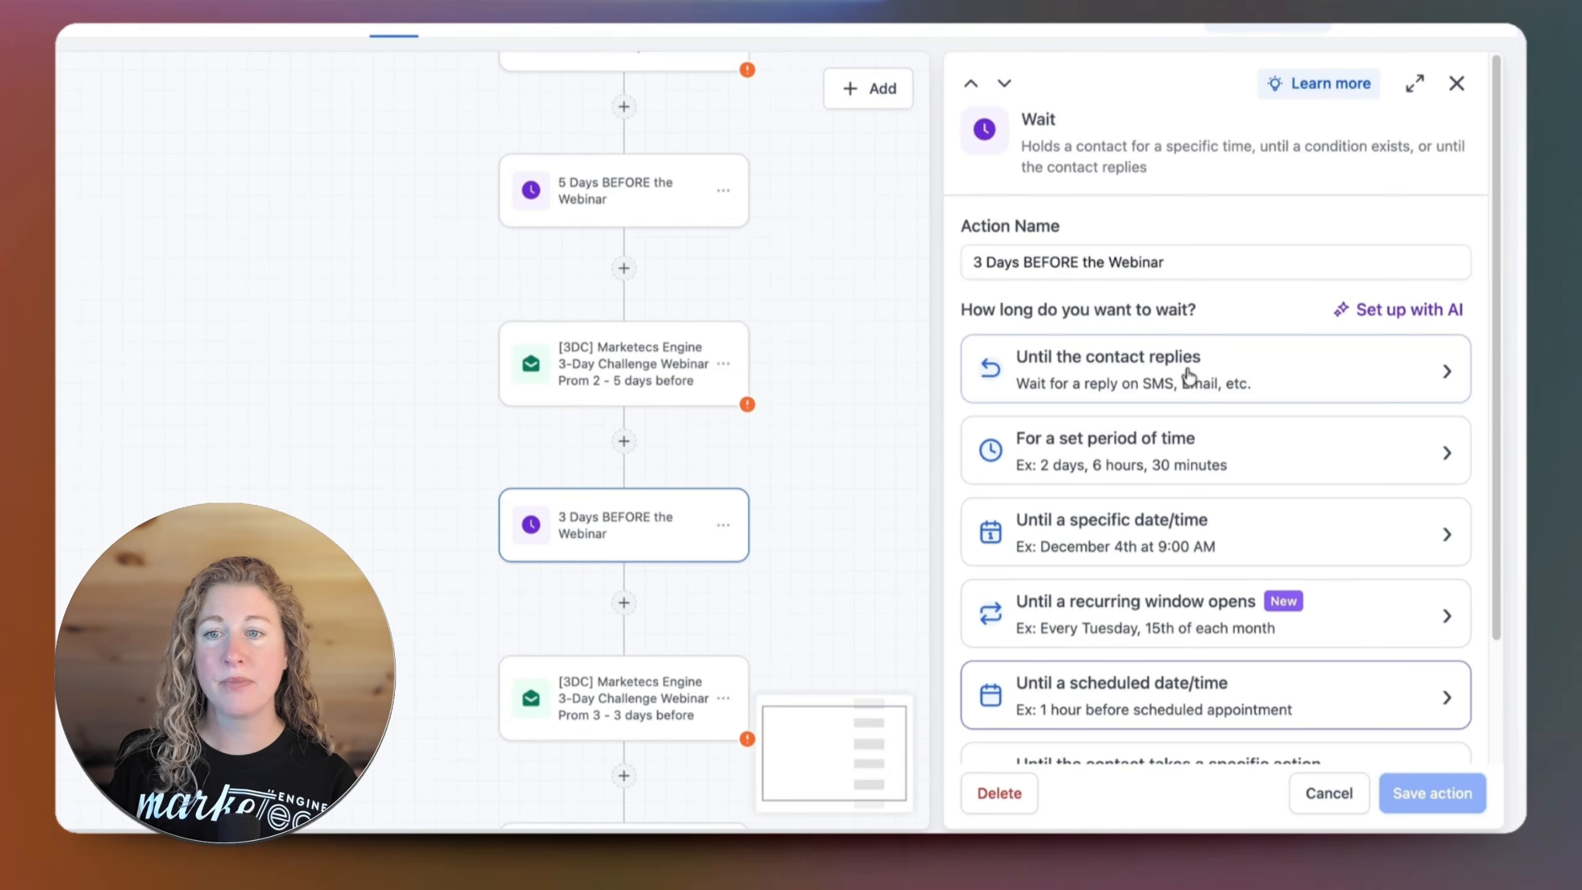
{"action": "scroll", "coordinate": [1116, 450], "scroll_direction": "down", "scroll_amount": 1}
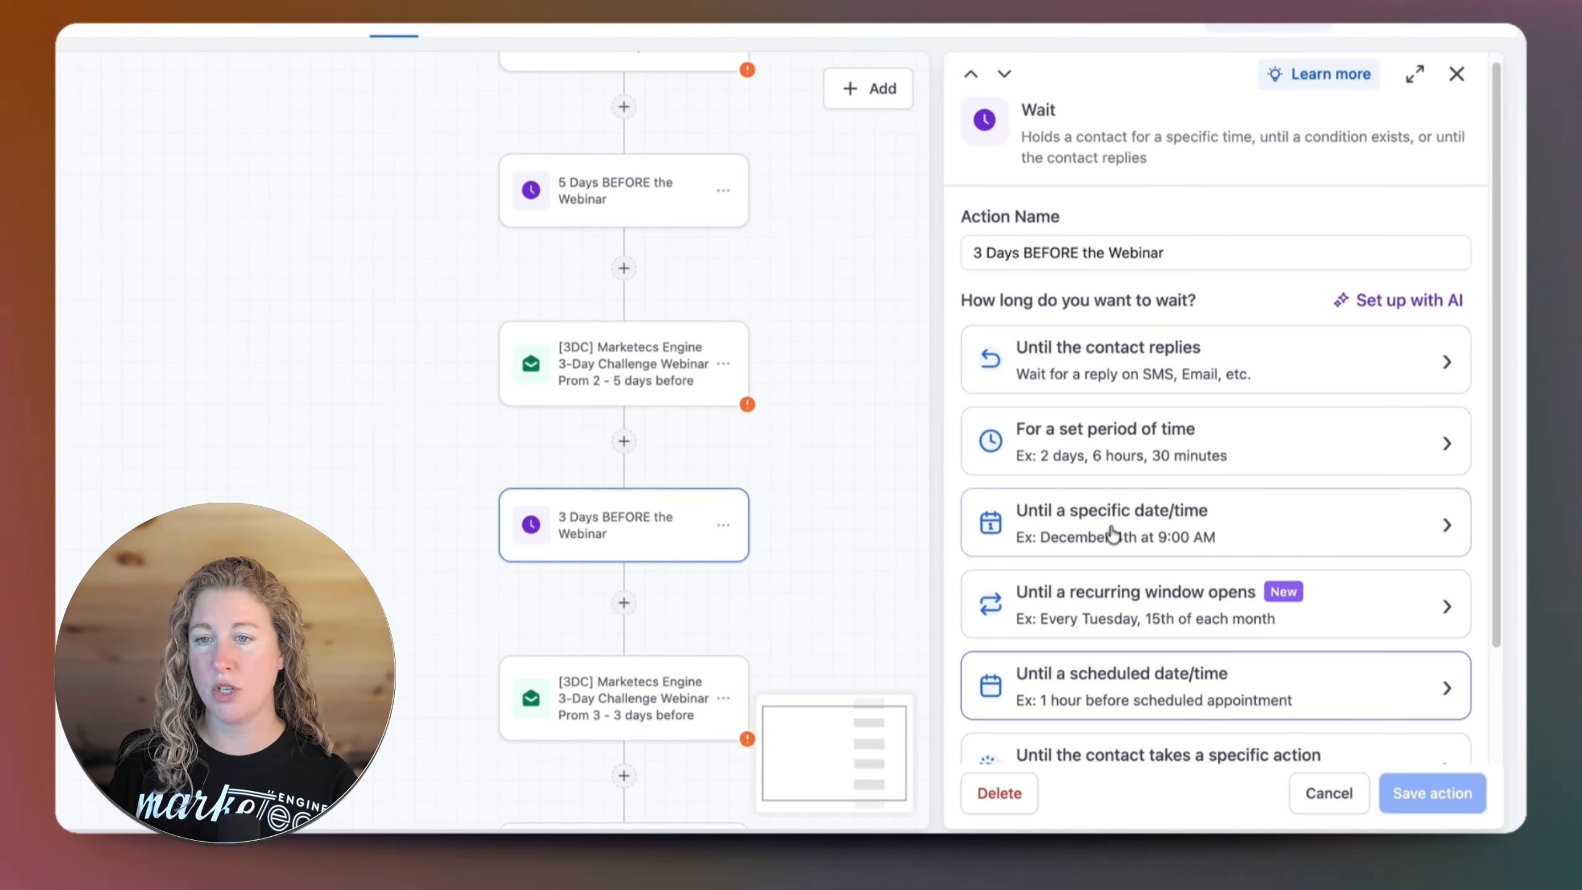
{"action": "scroll", "coordinate": [1113, 534], "scroll_direction": "down", "scroll_amount": 3}
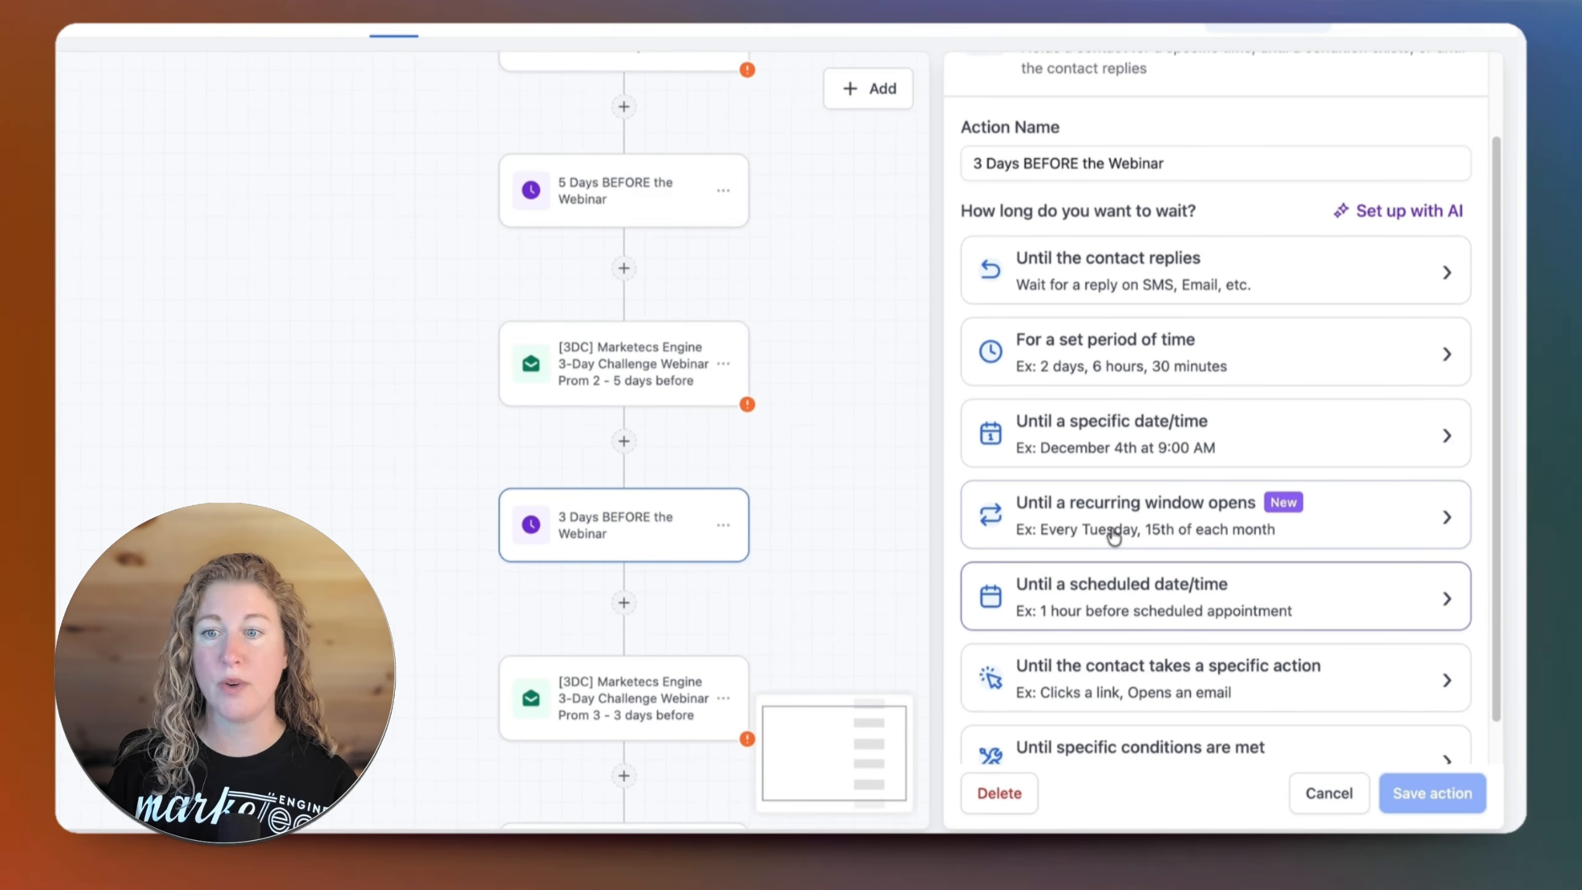
{"action": "scroll", "coordinate": [1113, 534], "scroll_direction": "down", "scroll_amount": 2}
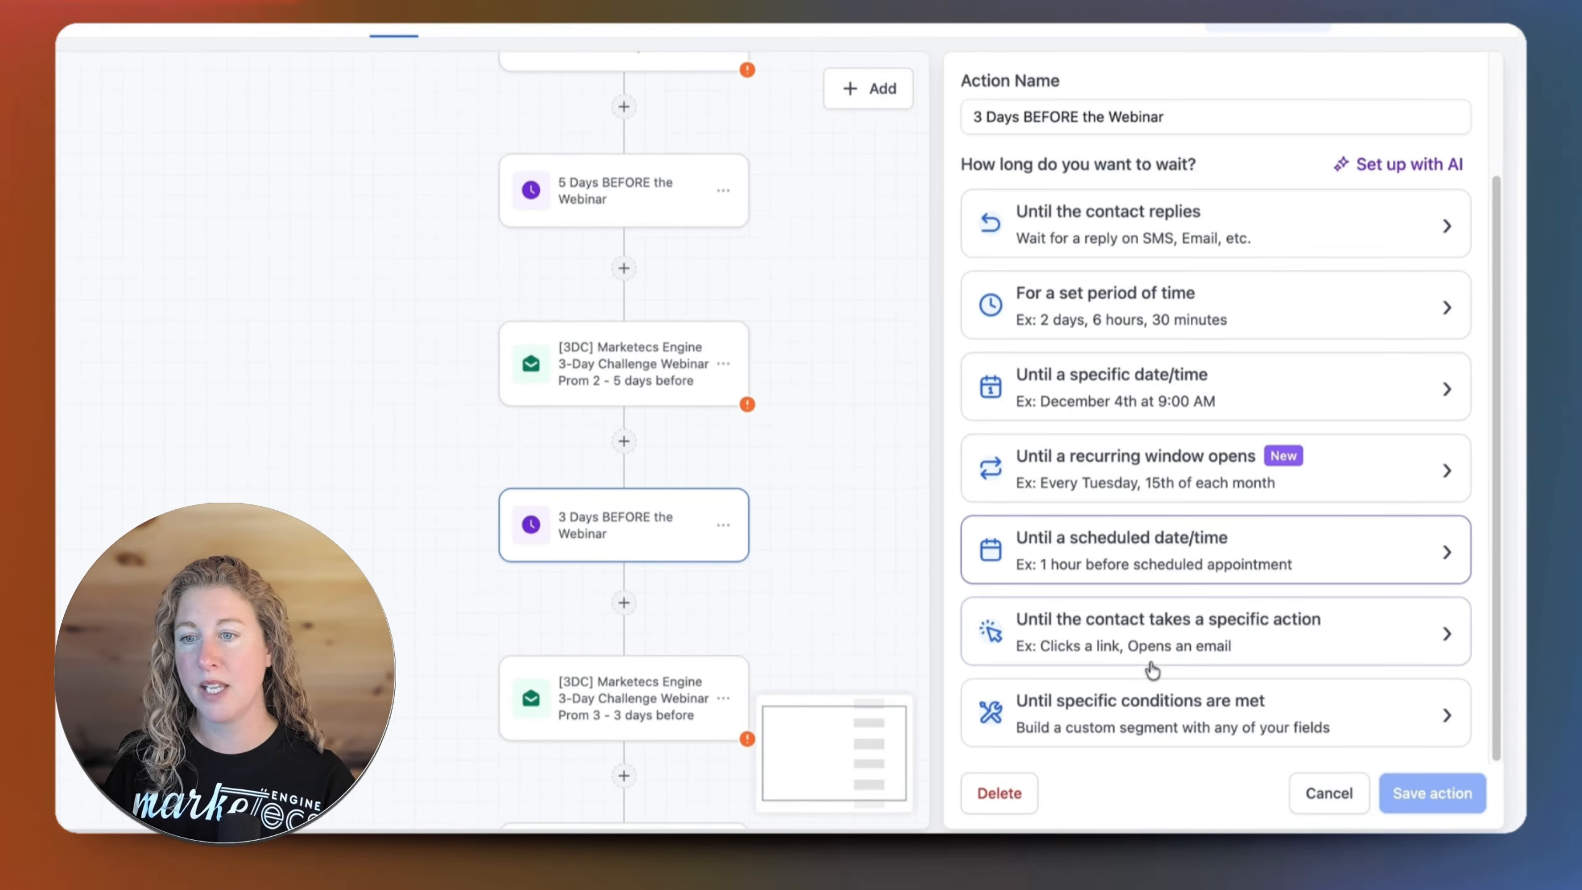
{"action": "left_click", "coordinate": [1240, 646]}
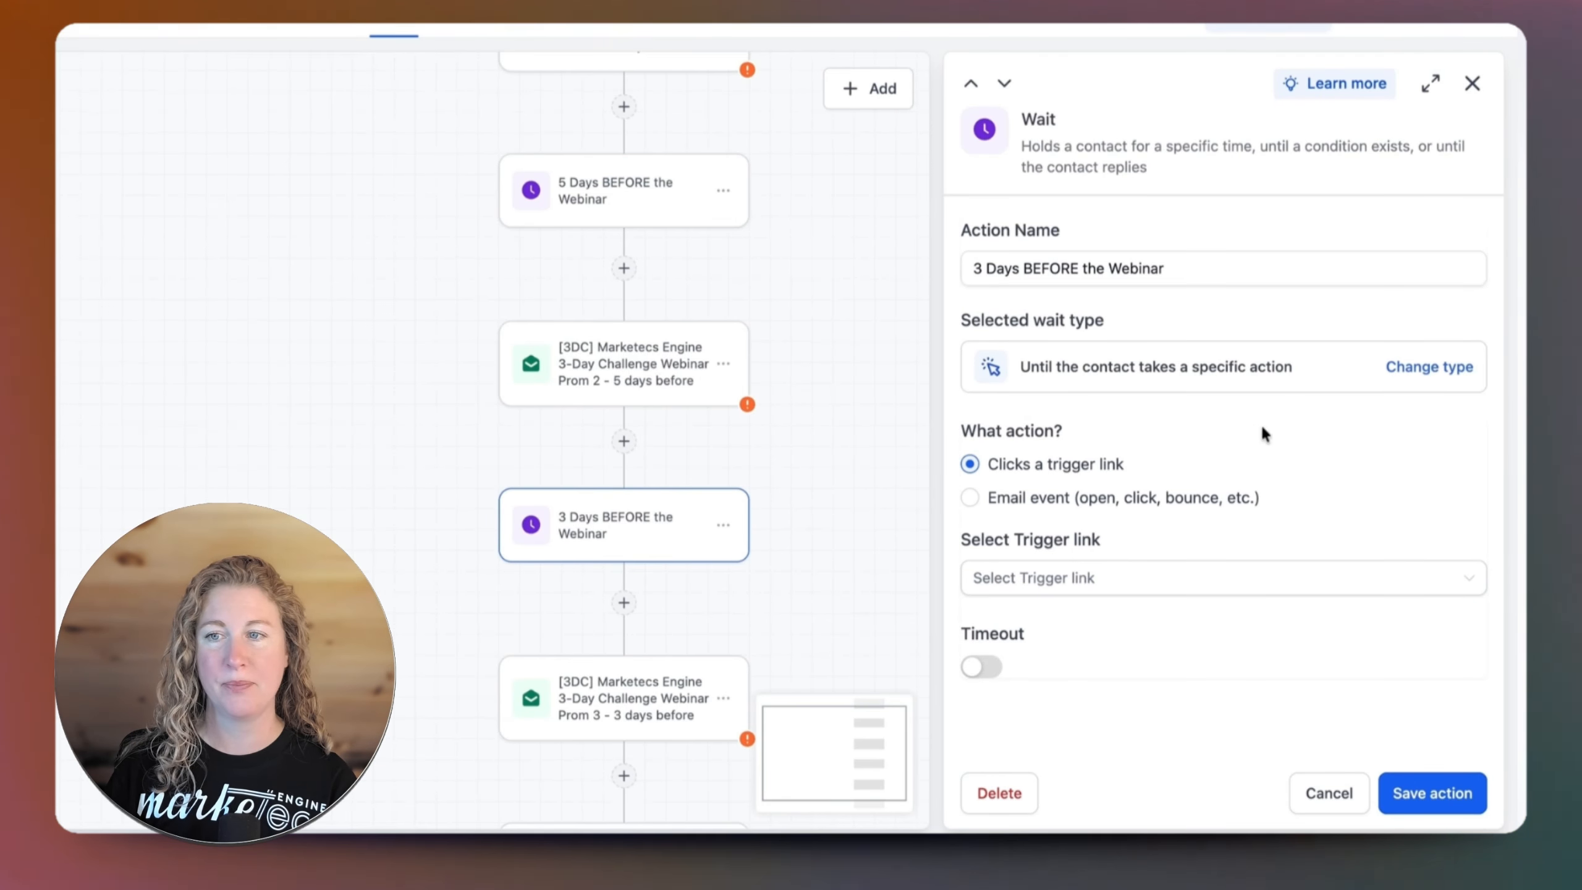
Change the 3 Days BEFORE the Webinar wait type to "Until specific conditions are met"
{"action": "left_click", "coordinate": [1417, 367]}
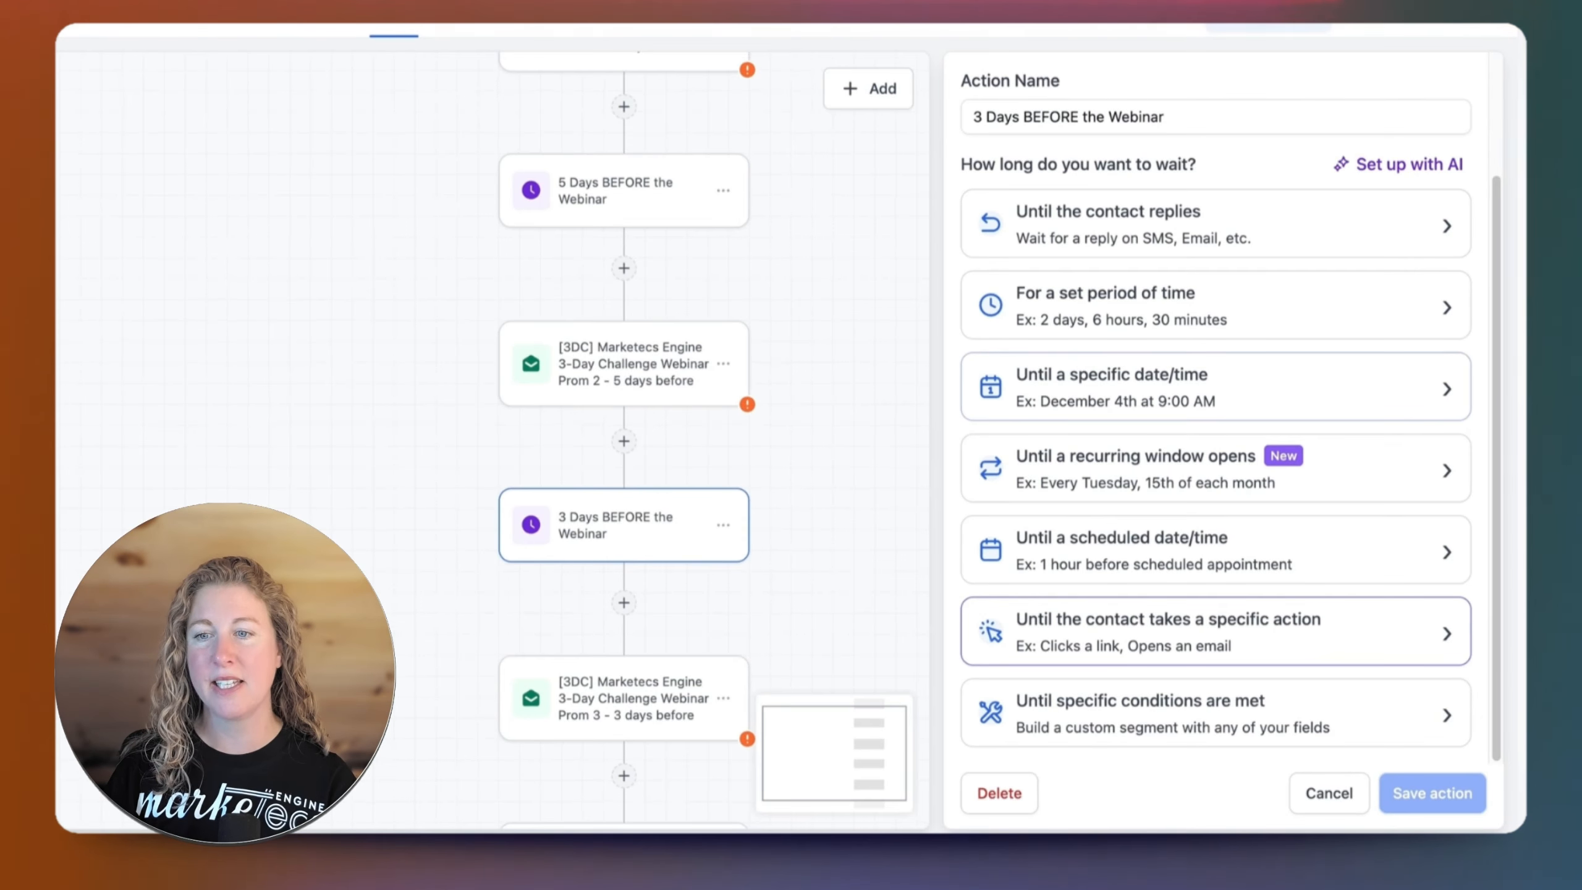
{"action": "left_click", "coordinate": [1183, 729]}
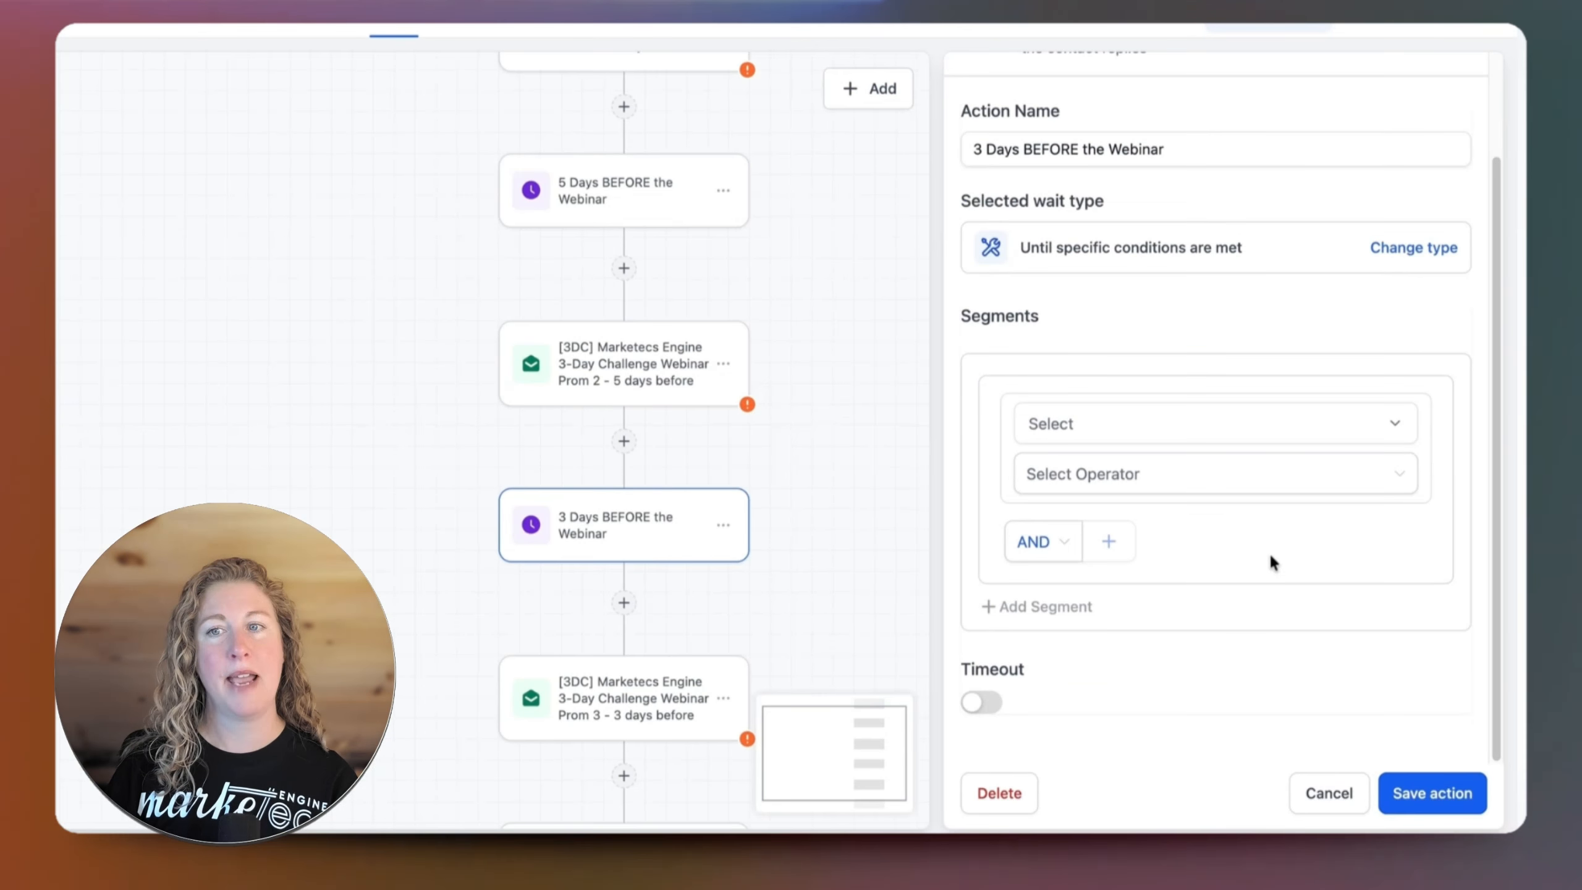